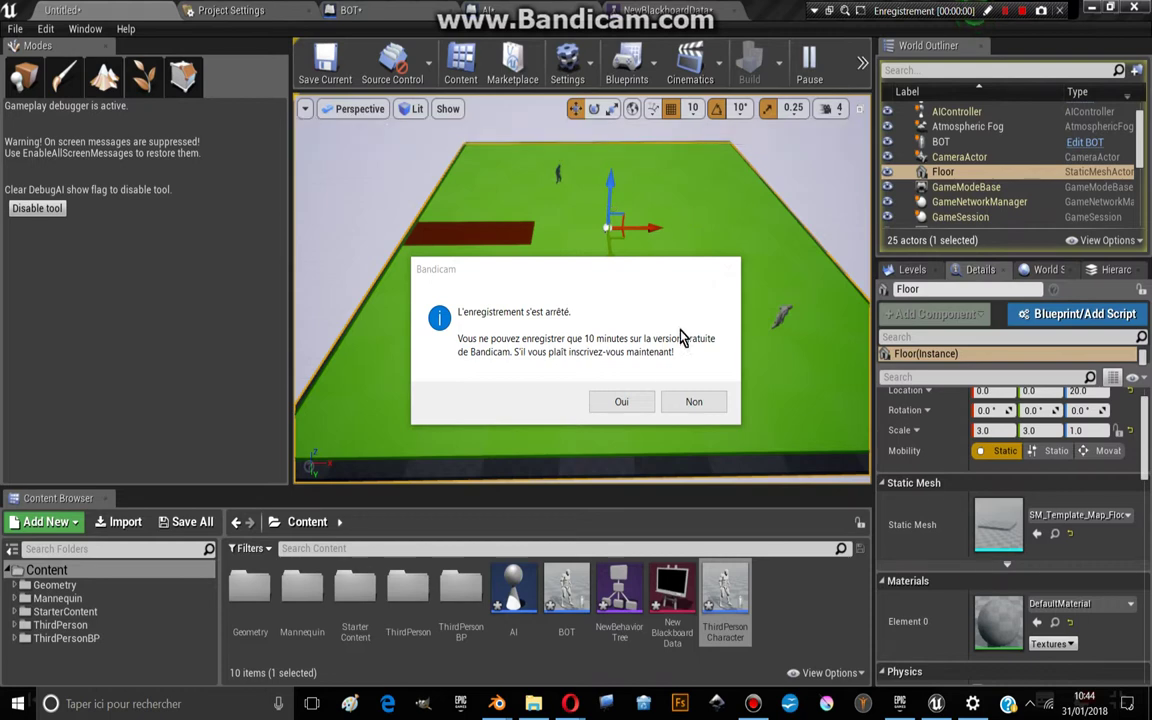
Dismiss the notice and turn on Show > Developer > AI Debug in the viewport
{"action": "left_click", "coordinate": [693, 402]}
{"action": "right_click", "coordinate": [508, 170]}
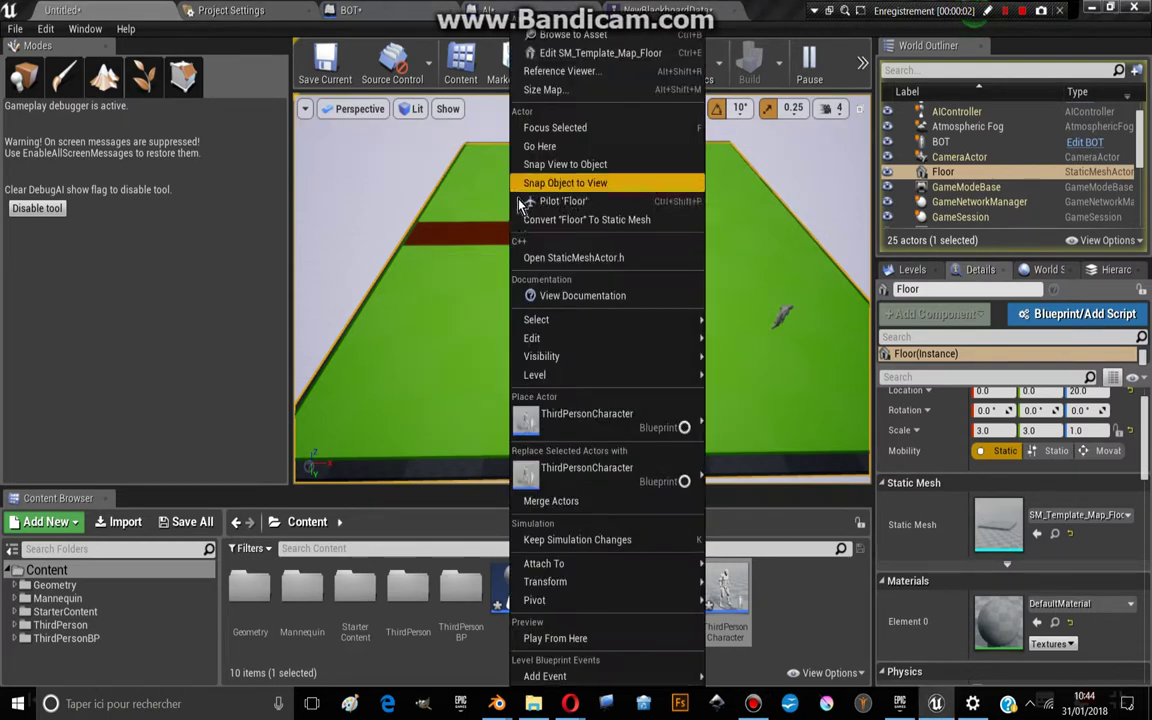
{"action": "key", "text": "Escape"}
{"action": "left_click", "coordinate": [448, 109]}
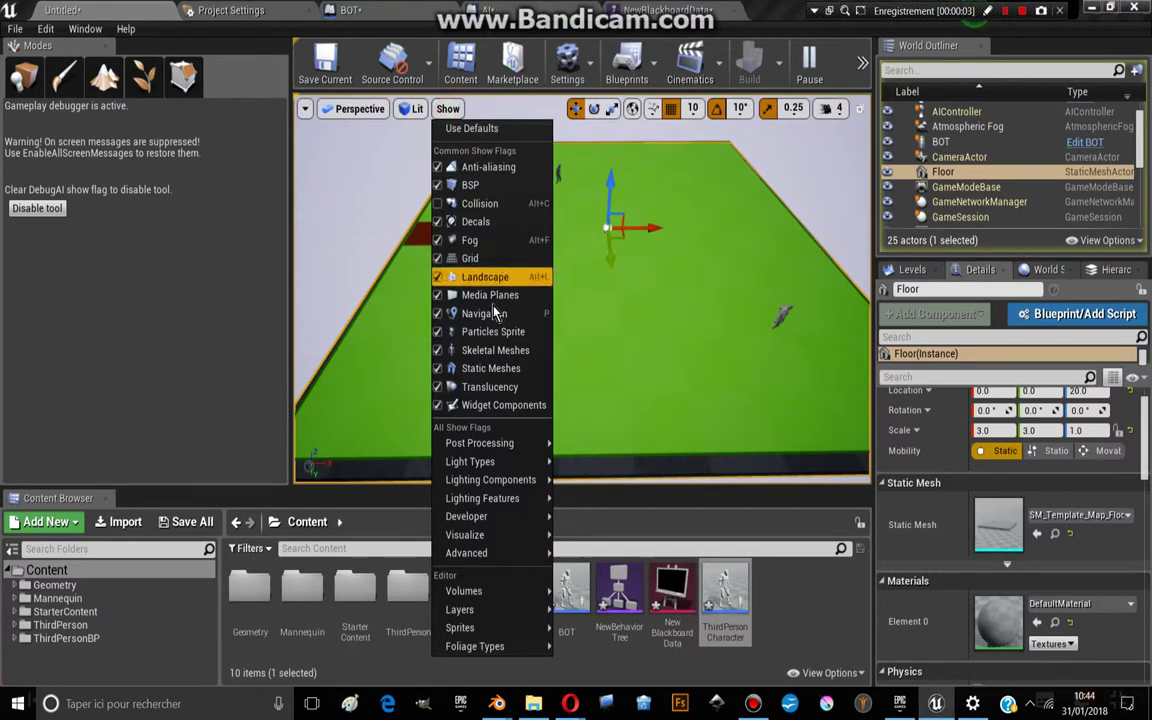
{"action": "mouse_move", "coordinate": [487, 520]}
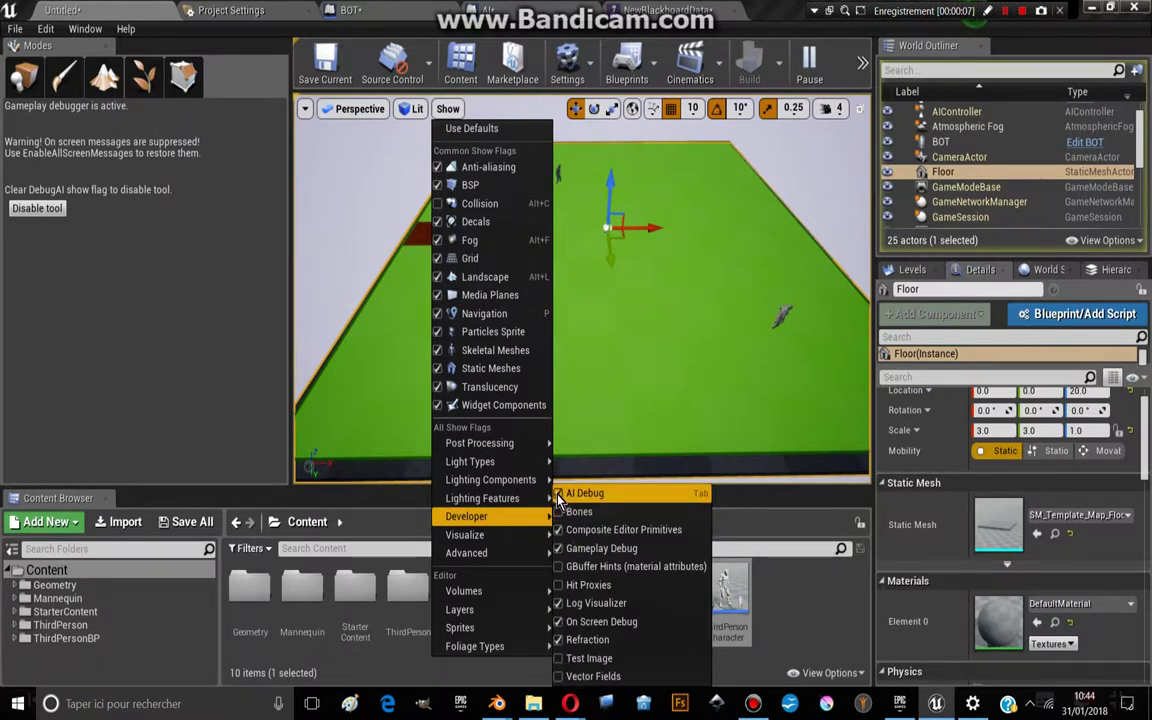
{"action": "left_click", "coordinate": [697, 505]}
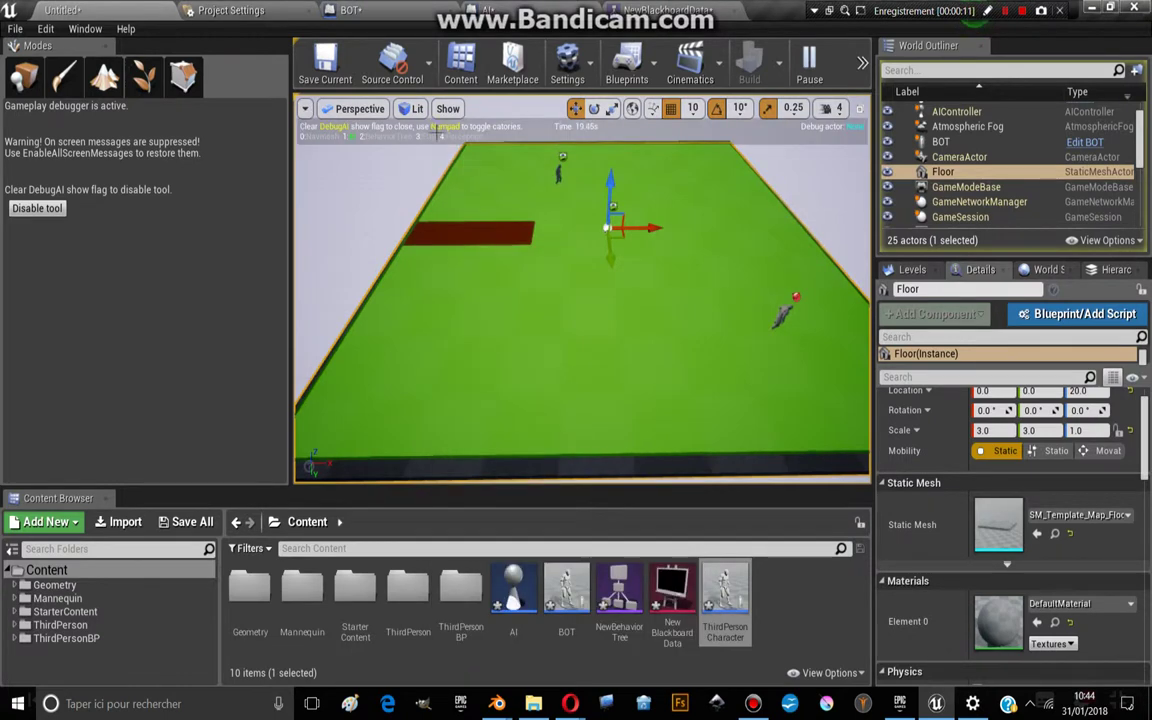
Frame the floor and characters, select BOT, and toggle behavior-tree debug info with numpad 2
{"action": "right_click_drag", "start_coordinate": [348, 140], "coordinate": [348, 140]}
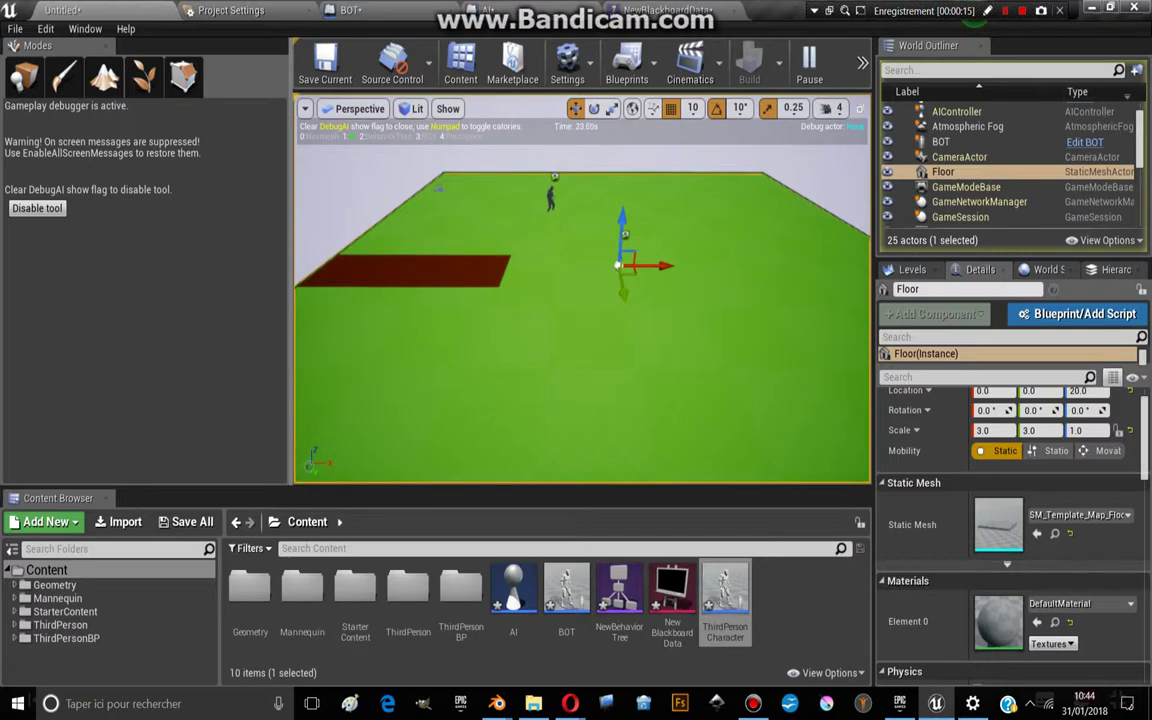
{"action": "right_click_drag", "start_coordinate": [361, 171], "coordinate": [361, 171]}
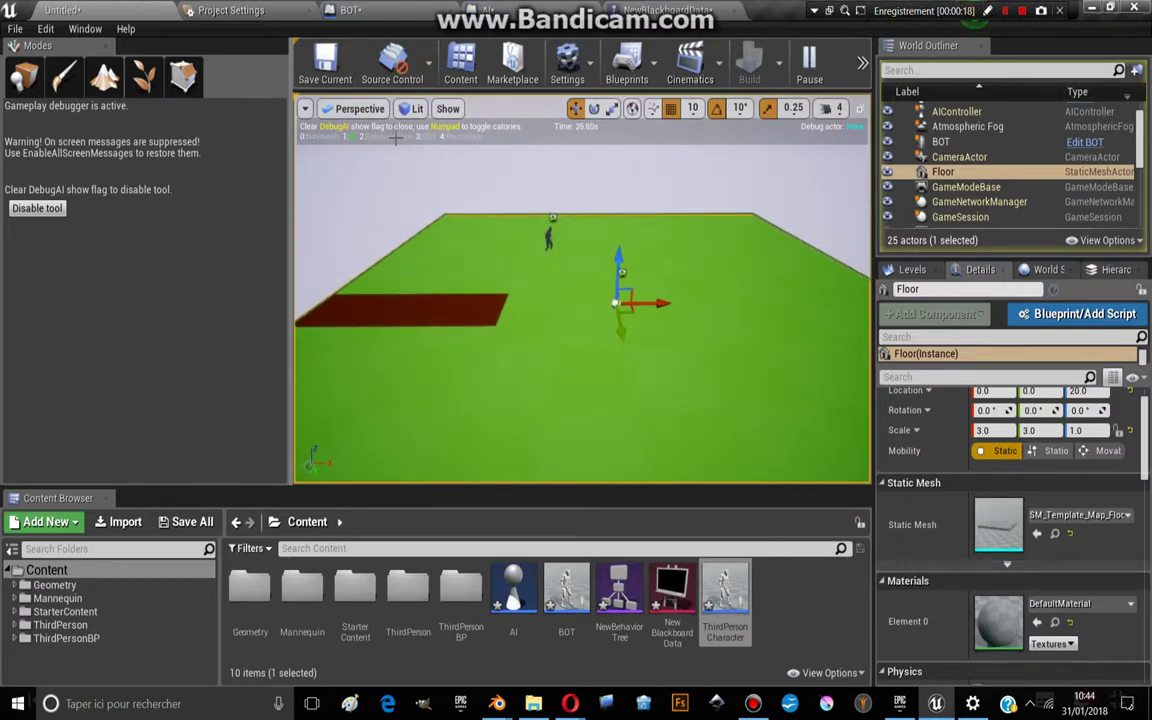
{"action": "left_click", "coordinate": [548, 237]}
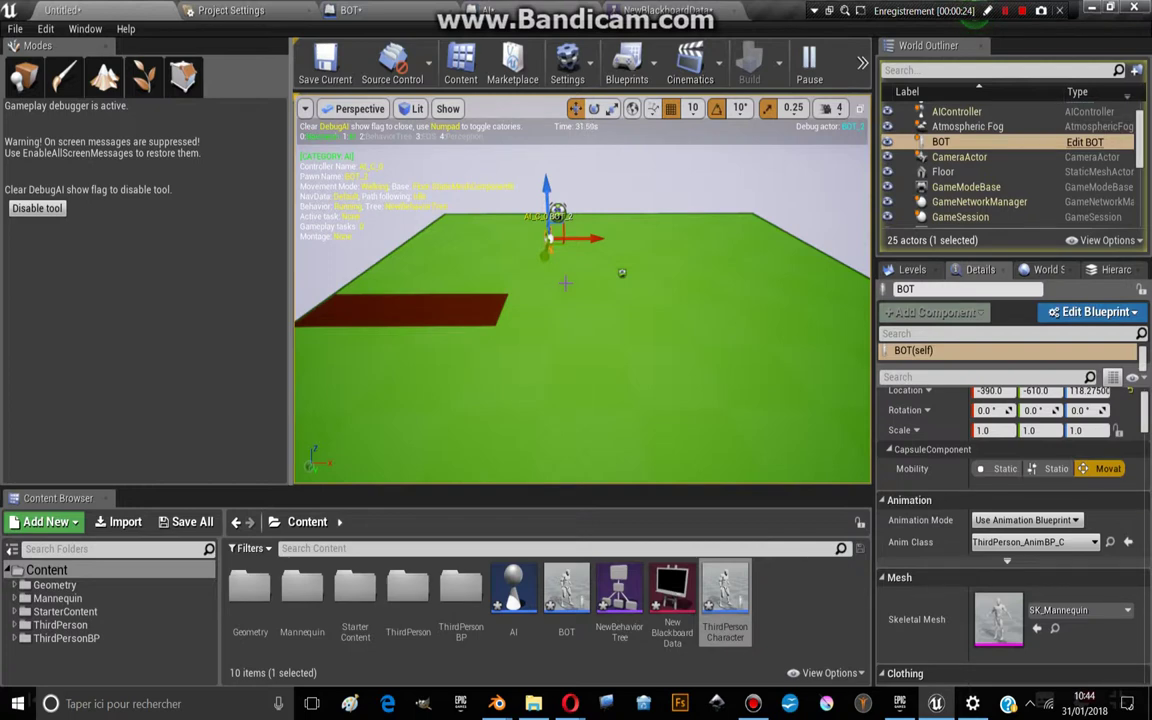
{"action": "key", "text": "KP_2"}
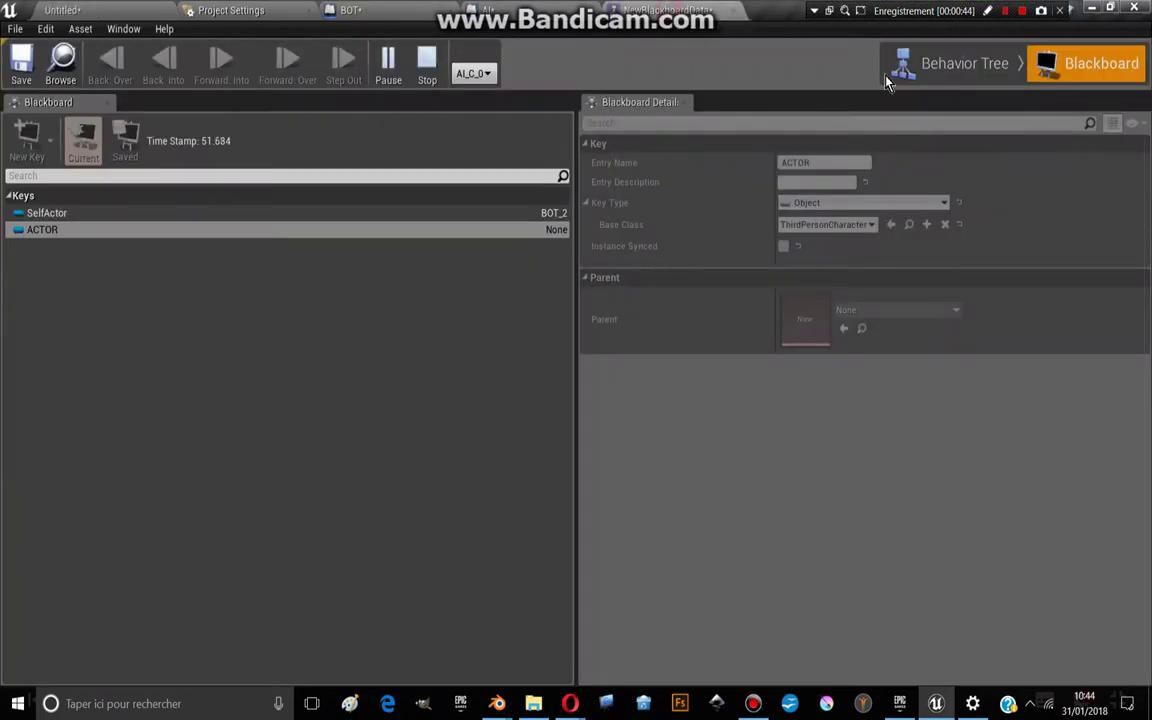
Zoom the behavior tree onto the Selector and Move To nodes, then stop simulating in the level editor
{"action": "left_click", "coordinate": [950, 65]}
{"action": "right_click_drag", "start_coordinate": [522, 386], "coordinate": [555, 339]}
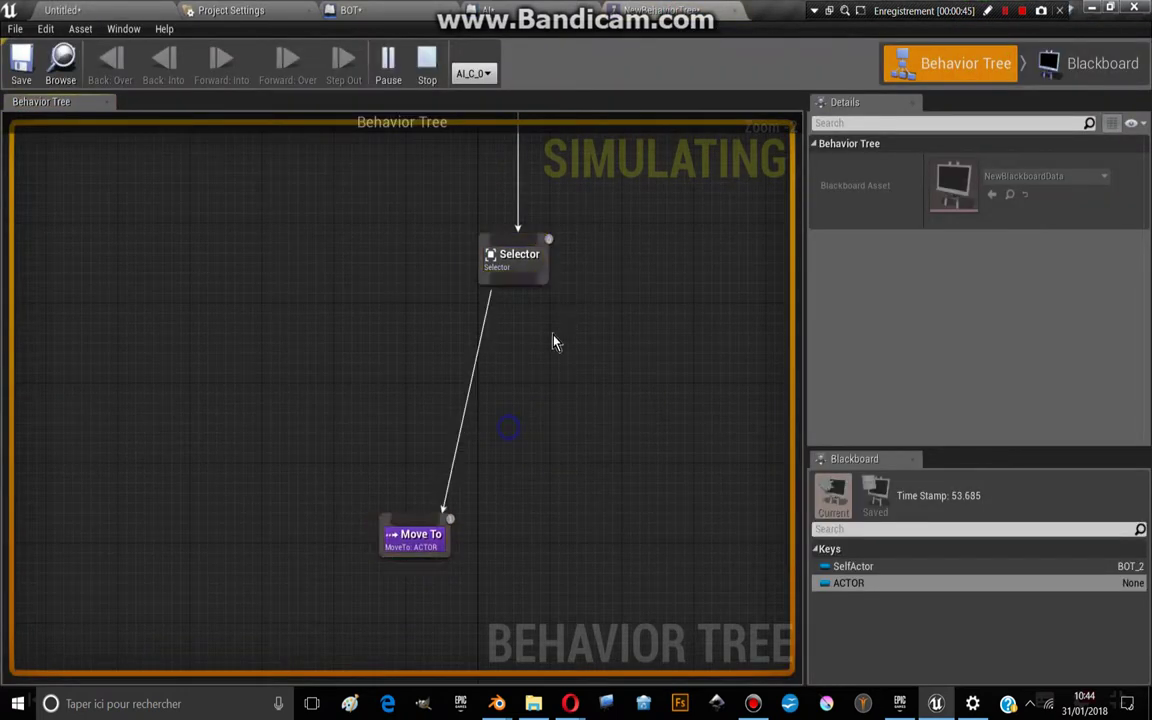
{"action": "scroll", "coordinate": [556, 300], "scroll_direction": "up", "scroll_amount": 2}
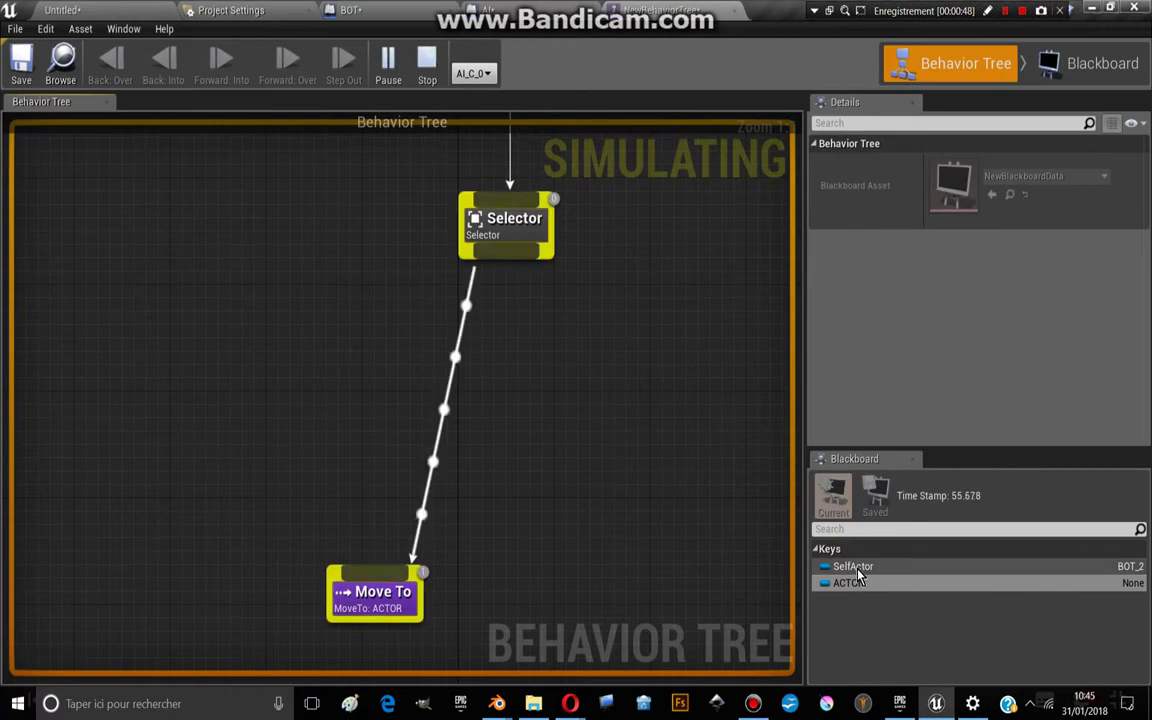
{"action": "left_click", "coordinate": [78, 9]}
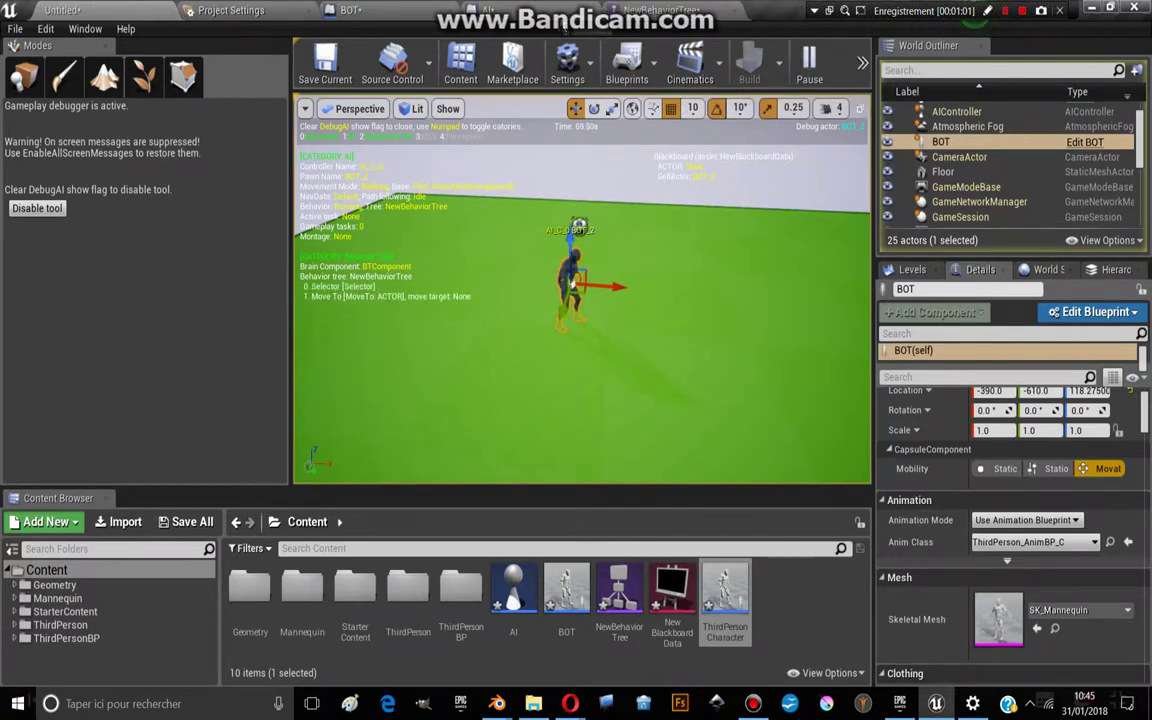
{"action": "key", "text": "Escape"}
Select the Selector in NewBehaviorTree and create a new behavior tree service
{"action": "left_click", "coordinate": [650, 12]}
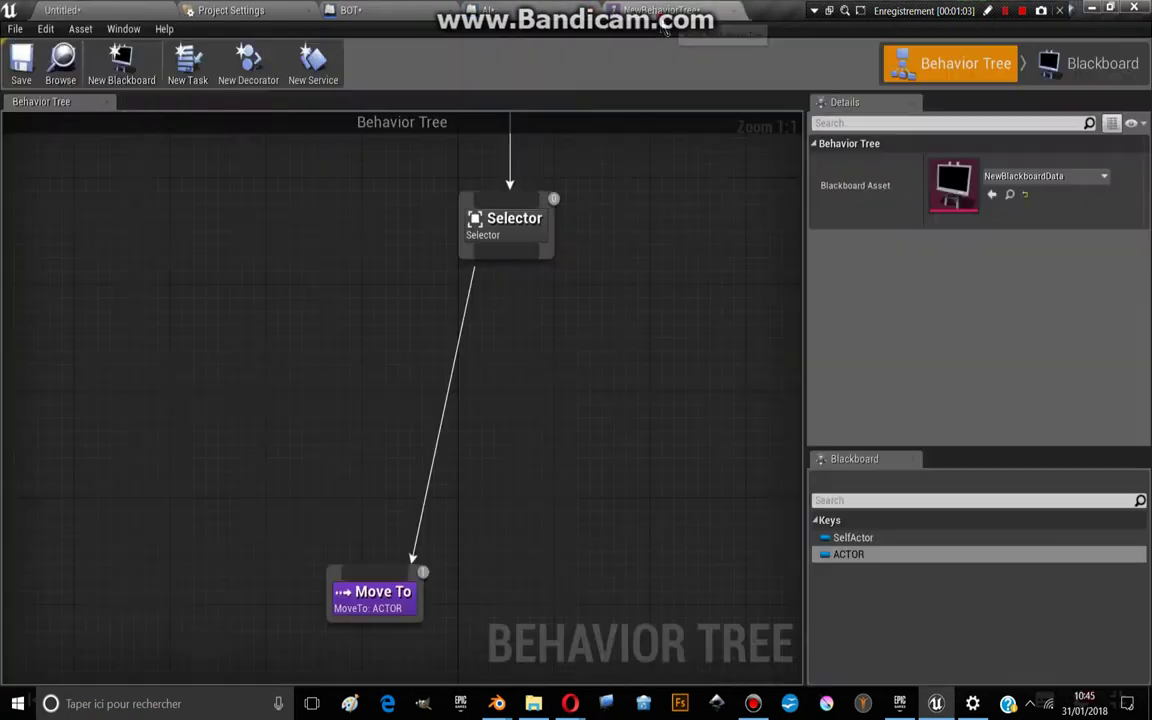
{"action": "left_click", "coordinate": [501, 234]}
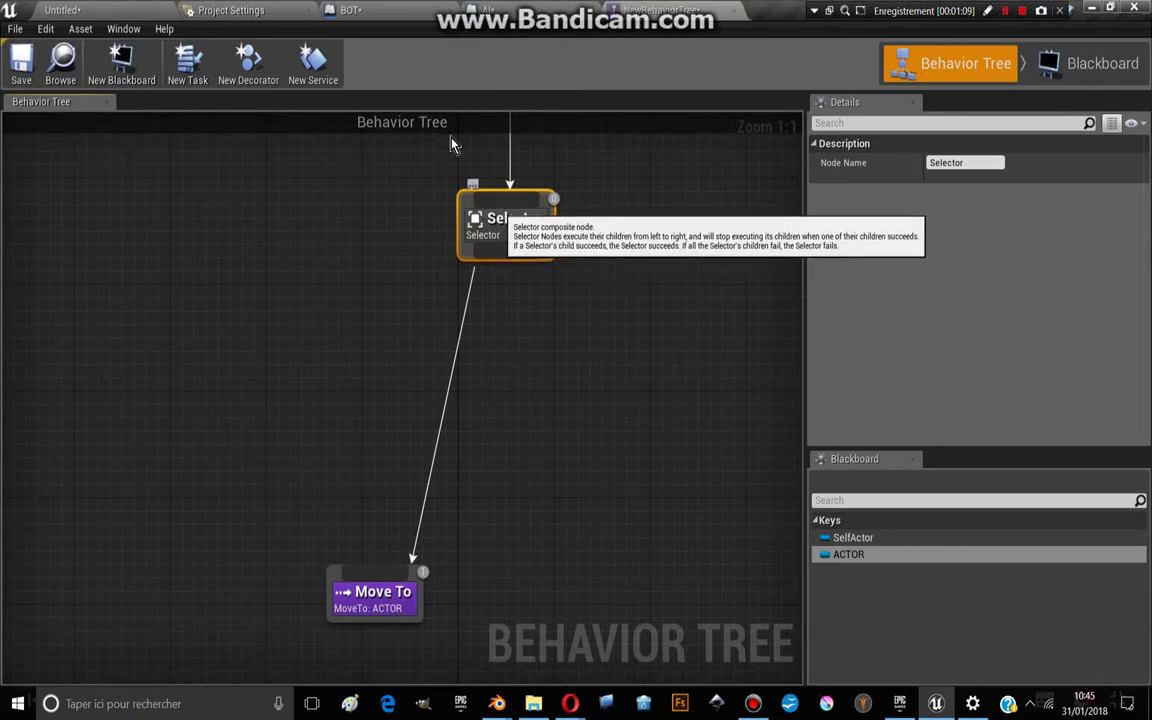
{"action": "left_click", "coordinate": [320, 80]}
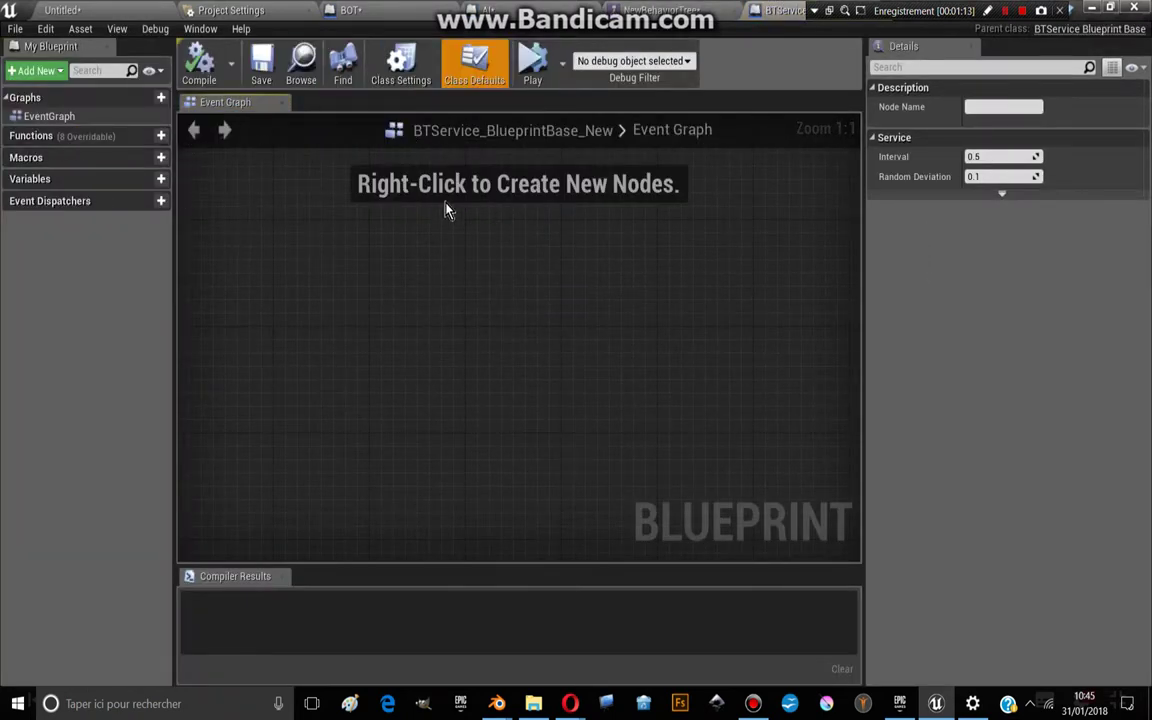
Rename the new BTService asset to CHERCHEMOI and reopen NewBehaviorTree
{"action": "left_click", "coordinate": [62, 10]}
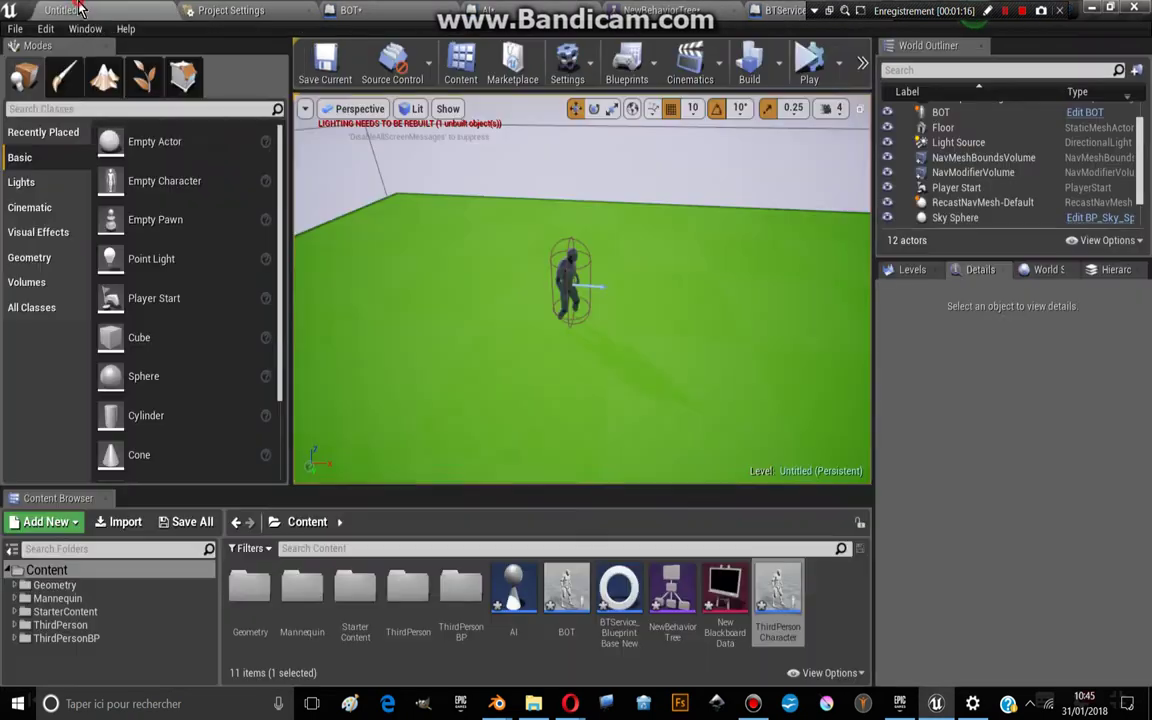
{"action": "right_click", "coordinate": [616, 600]}
{"action": "left_click", "coordinate": [676, 356]}
{"action": "type", "text": "RCHEMOI"}
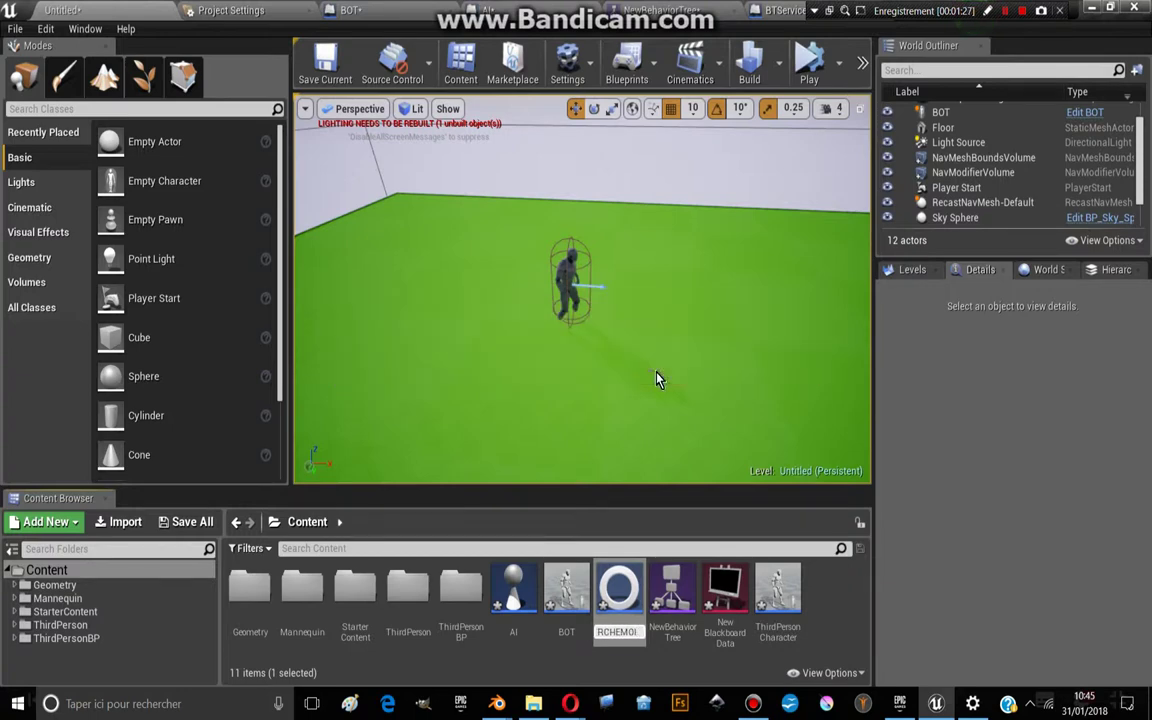
{"action": "key", "text": "Return"}
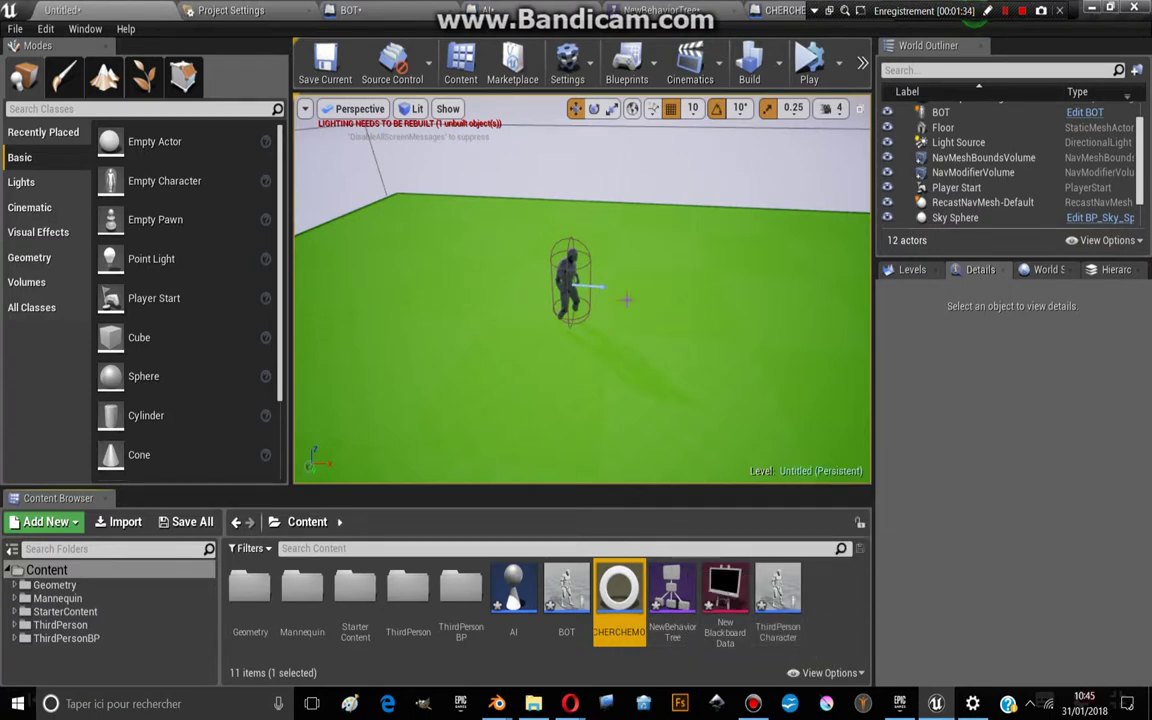
{"action": "double_click", "coordinate": [668, 598]}
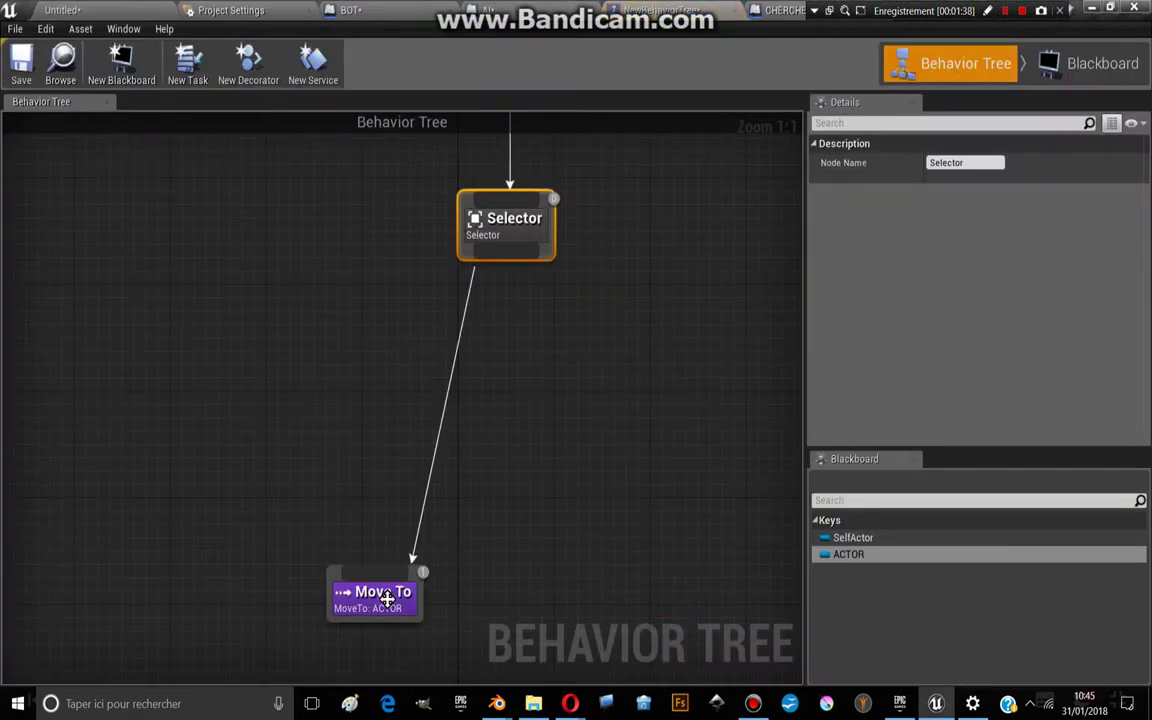
Add the CHERCHEMOI service to the Selector via Add Service, then open the CHERCHEMOI blueprint
{"action": "left_click_drag", "start_coordinate": [506, 221], "coordinate": [494, 234]}
{"action": "right_click", "coordinate": [494, 234]}
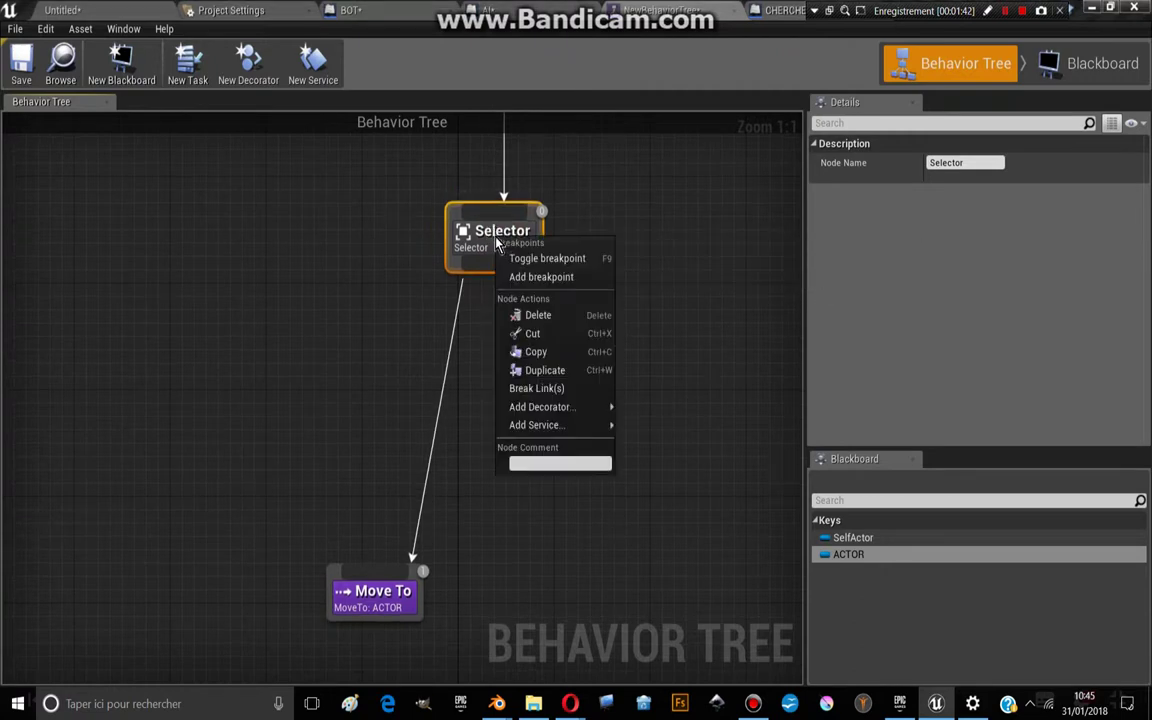
{"action": "mouse_move", "coordinate": [560, 425]}
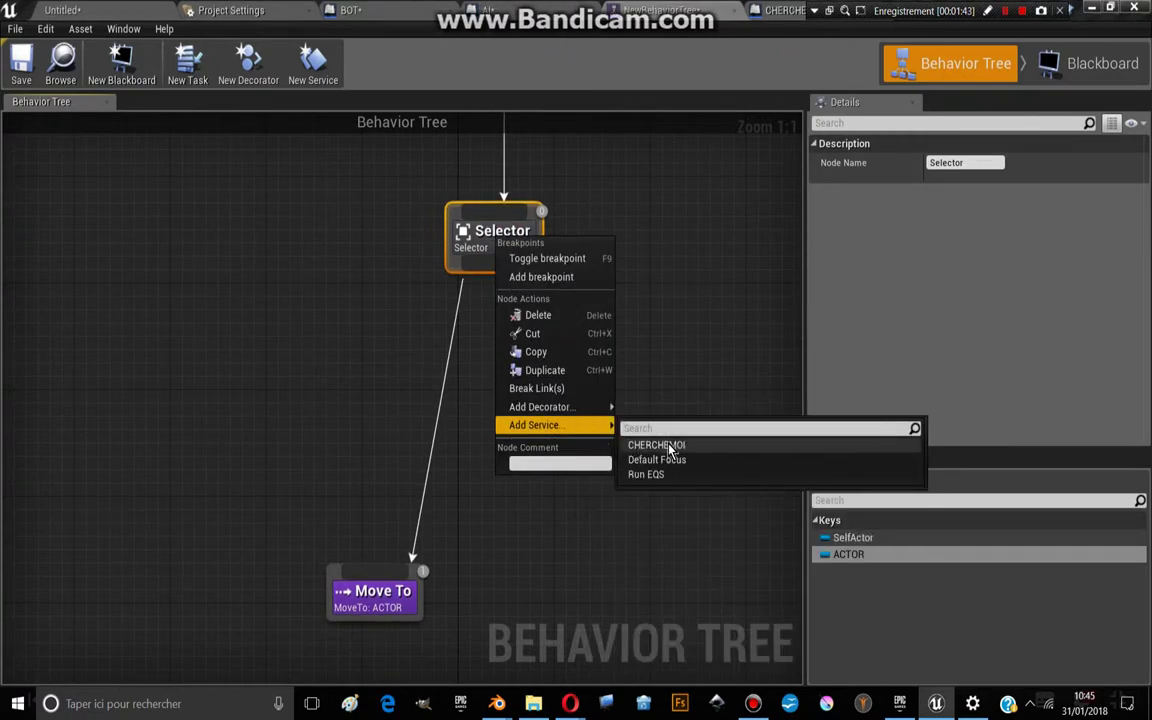
{"action": "left_click", "coordinate": [656, 445]}
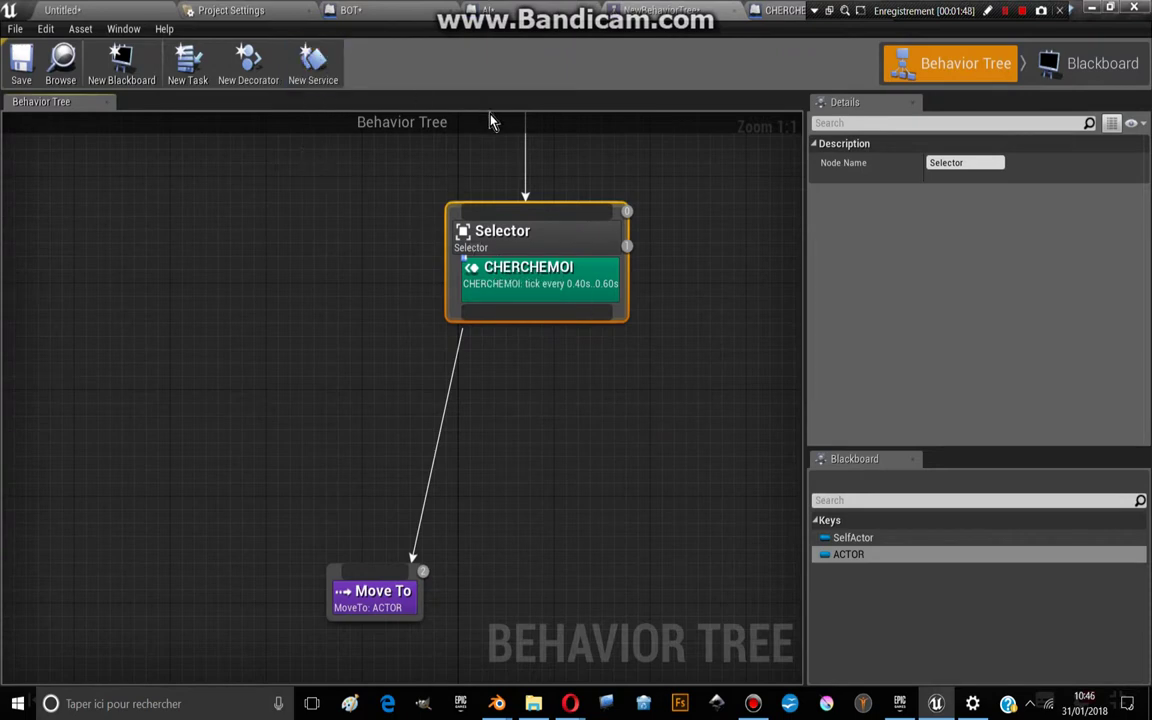
{"action": "left_click", "coordinate": [785, 10]}
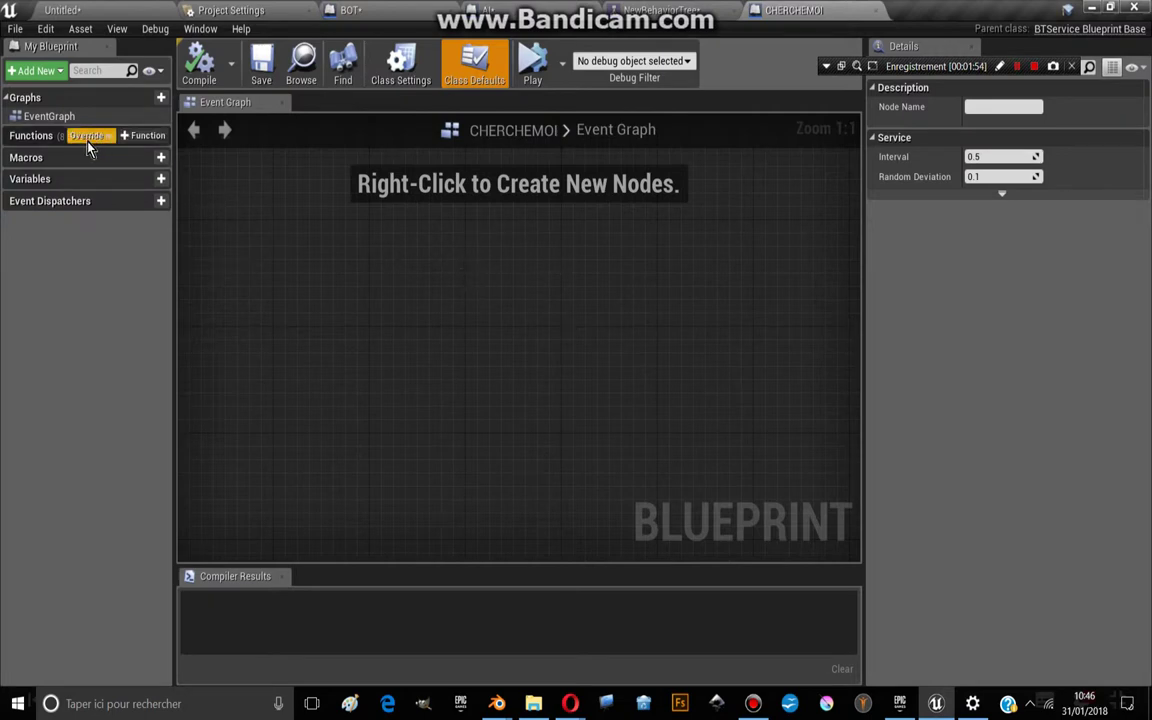
Override Receive Activation to place an Event Receive Activation node in the graph
{"action": "left_click", "coordinate": [88, 140]}
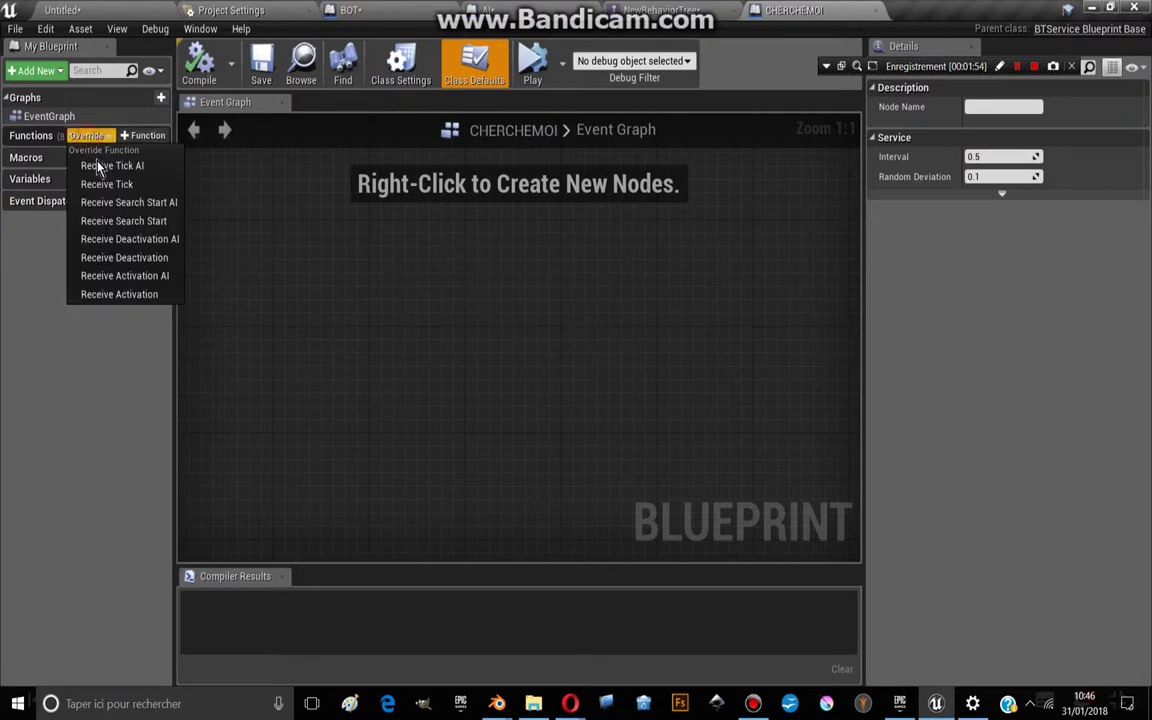
{"action": "left_click", "coordinate": [135, 296]}
{"action": "mouse_move", "coordinate": [545, 357]}
{"action": "left_mouse_down"}
{"action": "mouse_move", "coordinate": [380, 324]}
{"action": "mouse_move", "coordinate": [577, 327]}
{"action": "left_mouse_up"}
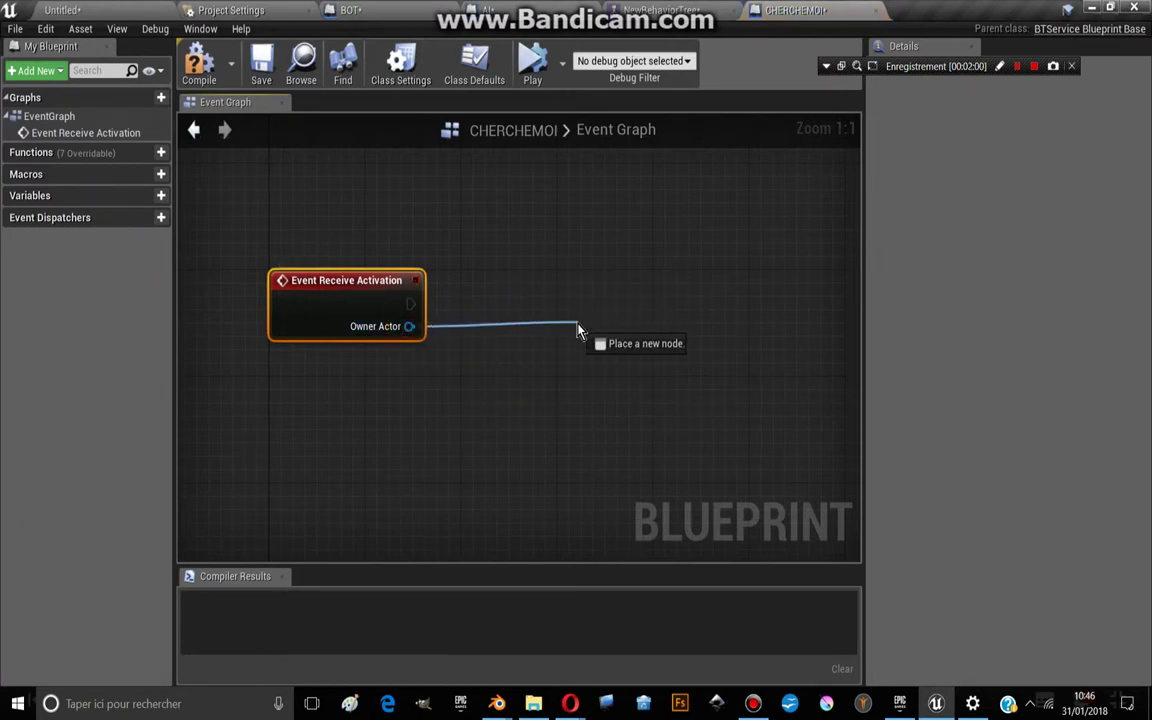
{"action": "left_click_drag", "start_coordinate": [577, 327], "coordinate": [530, 340]}
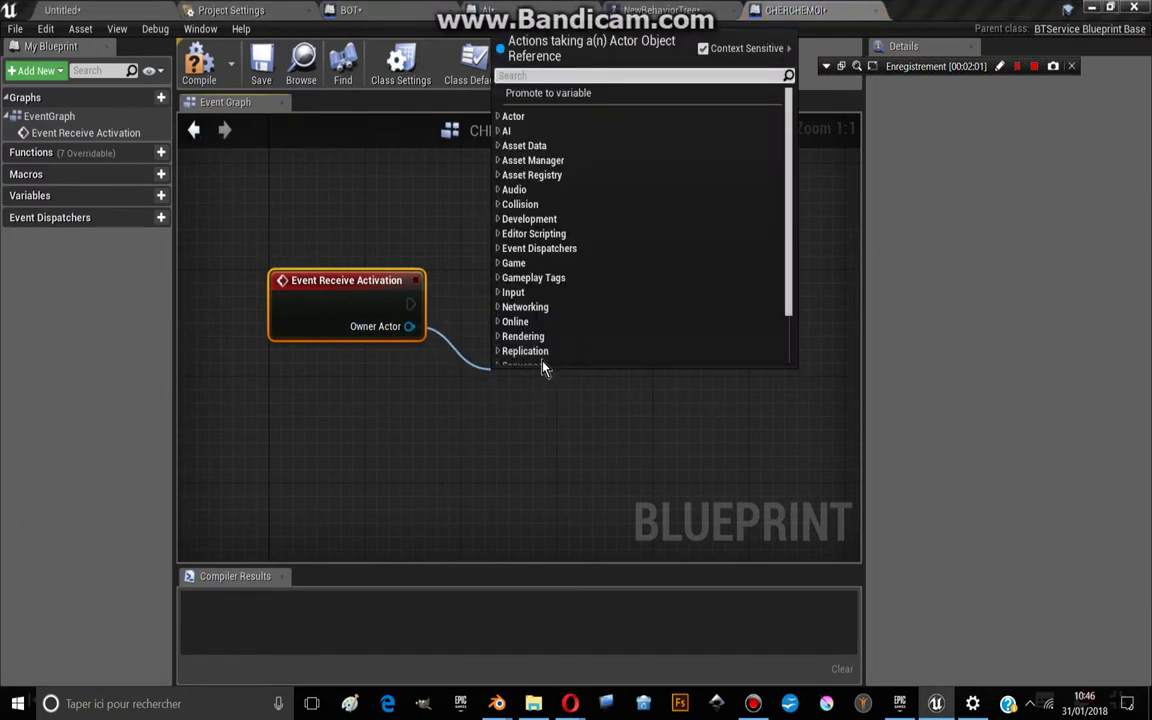
{"action": "left_click", "coordinate": [447, 300]}
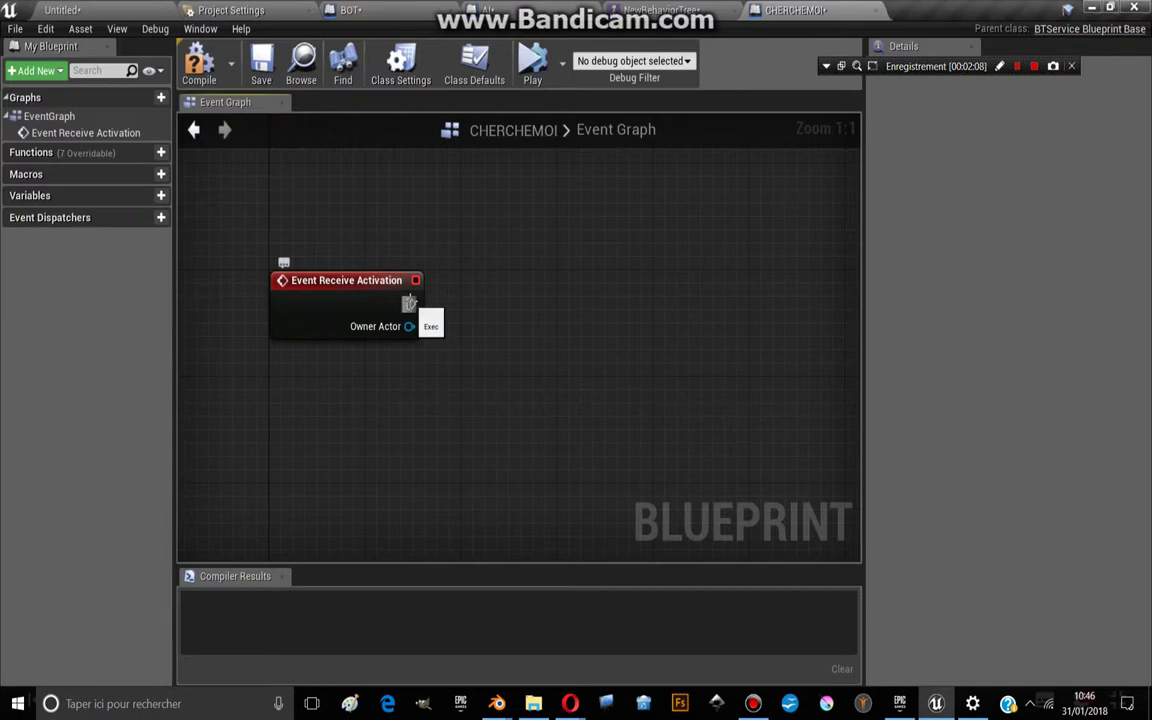
Check the blackboard's ACTOR key, then drag from the activation event's exec pin for a new action
{"action": "left_click", "coordinate": [631, 9]}
{"action": "left_click", "coordinate": [1128, 67]}
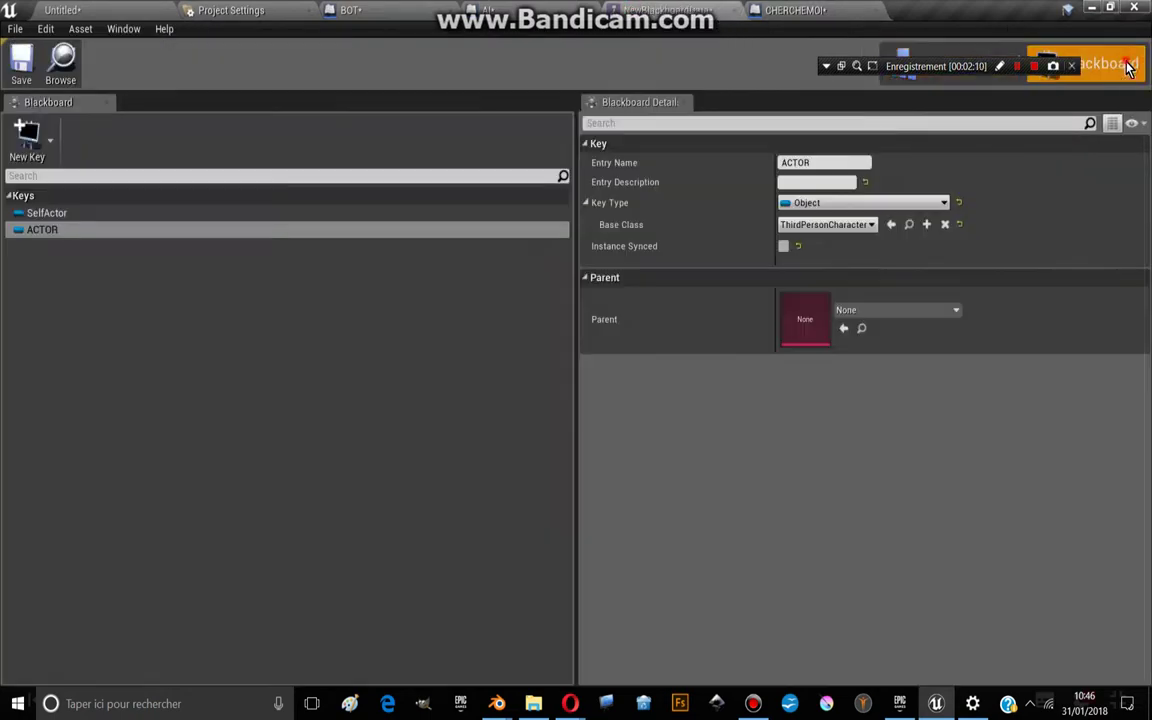
{"action": "left_click", "coordinate": [790, 10]}
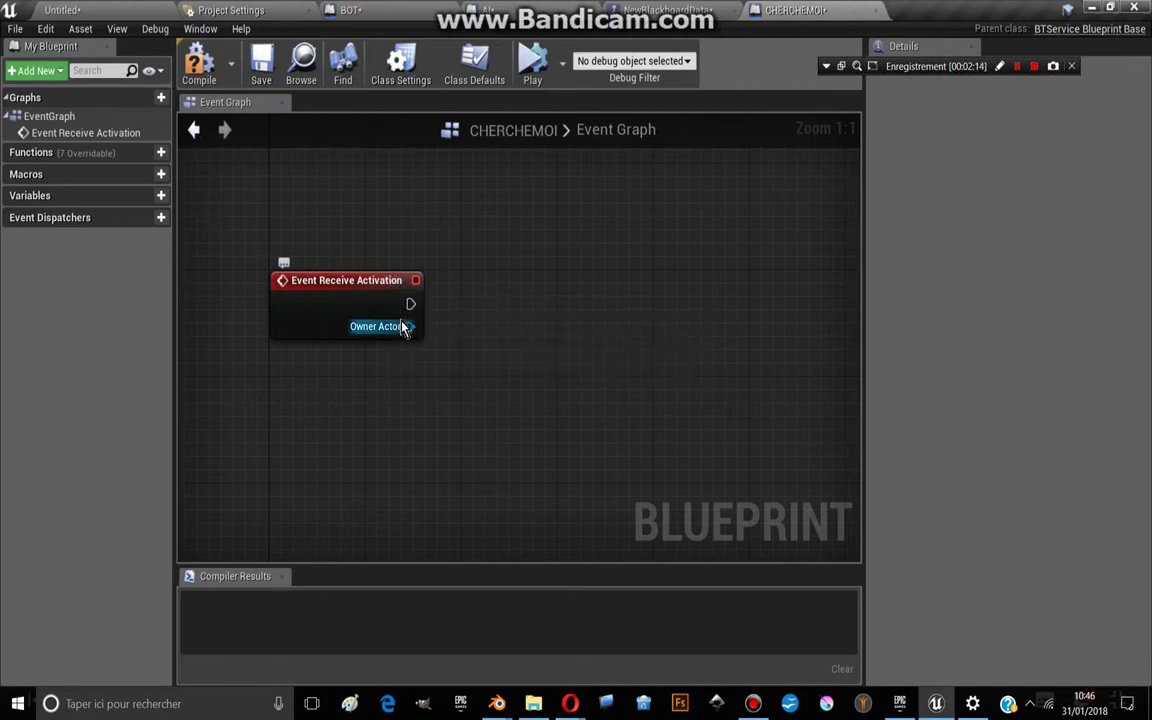
{"action": "right_click_drag", "start_coordinate": [490, 304], "coordinate": [473, 288]}
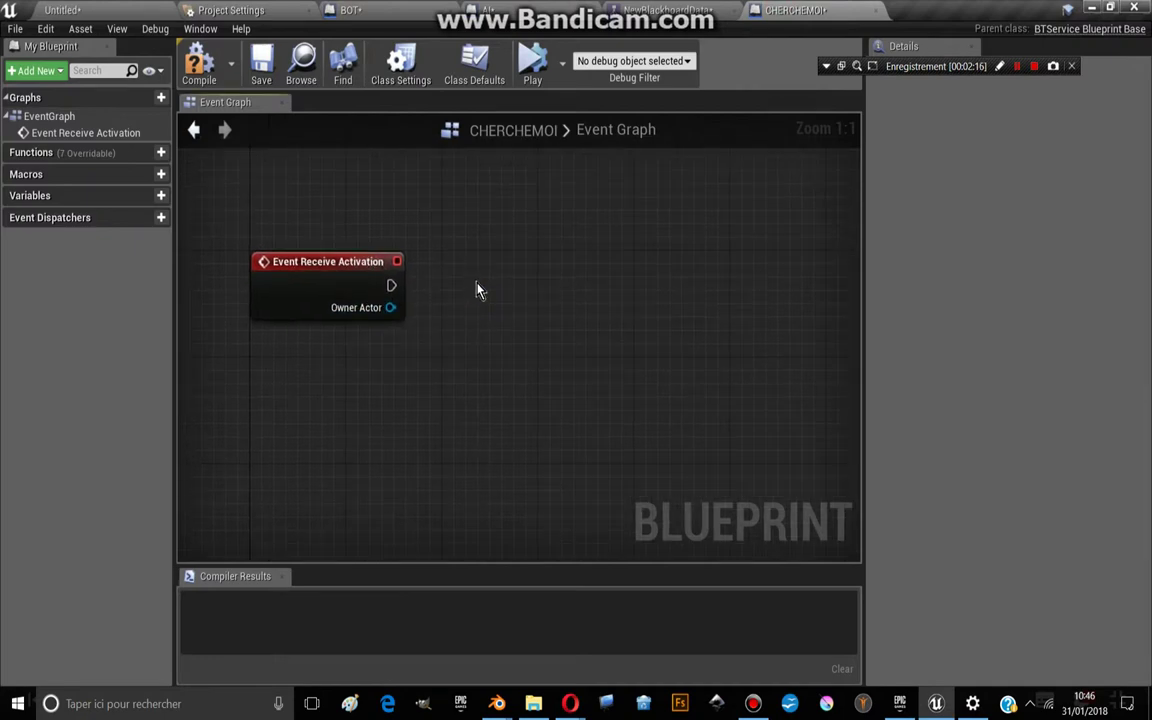
{"action": "left_click_drag", "start_coordinate": [311, 277], "coordinate": [299, 264]}
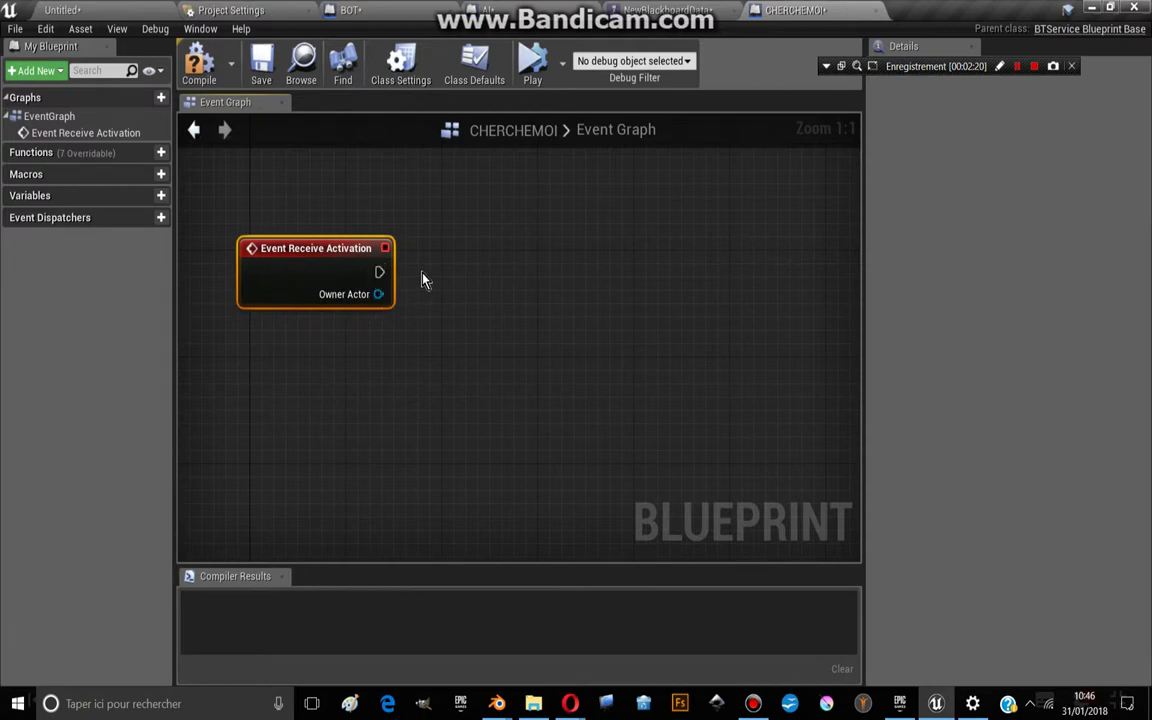
{"action": "left_click_drag", "start_coordinate": [378, 271], "coordinate": [510, 260]}
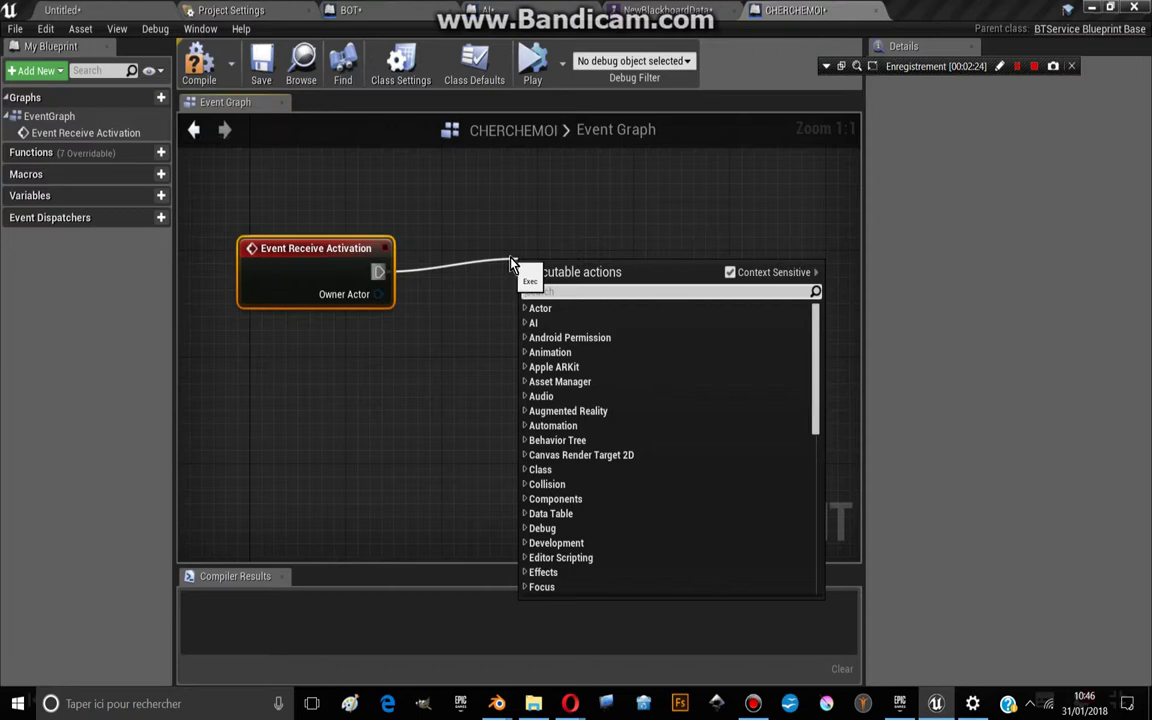
Add a Cast To ThirdPersonCharacter node after the activation event
{"action": "type", "text": "castto"}
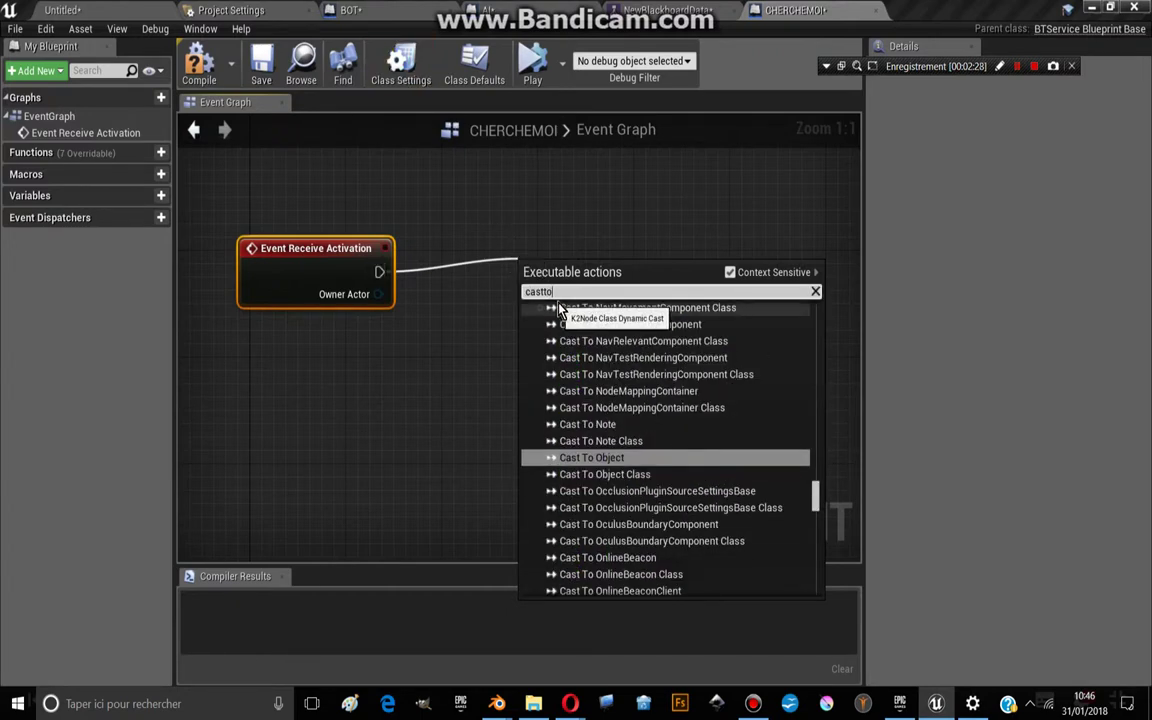
{"action": "type", "text": "thir"}
{"action": "left_click", "coordinate": [640, 368]}
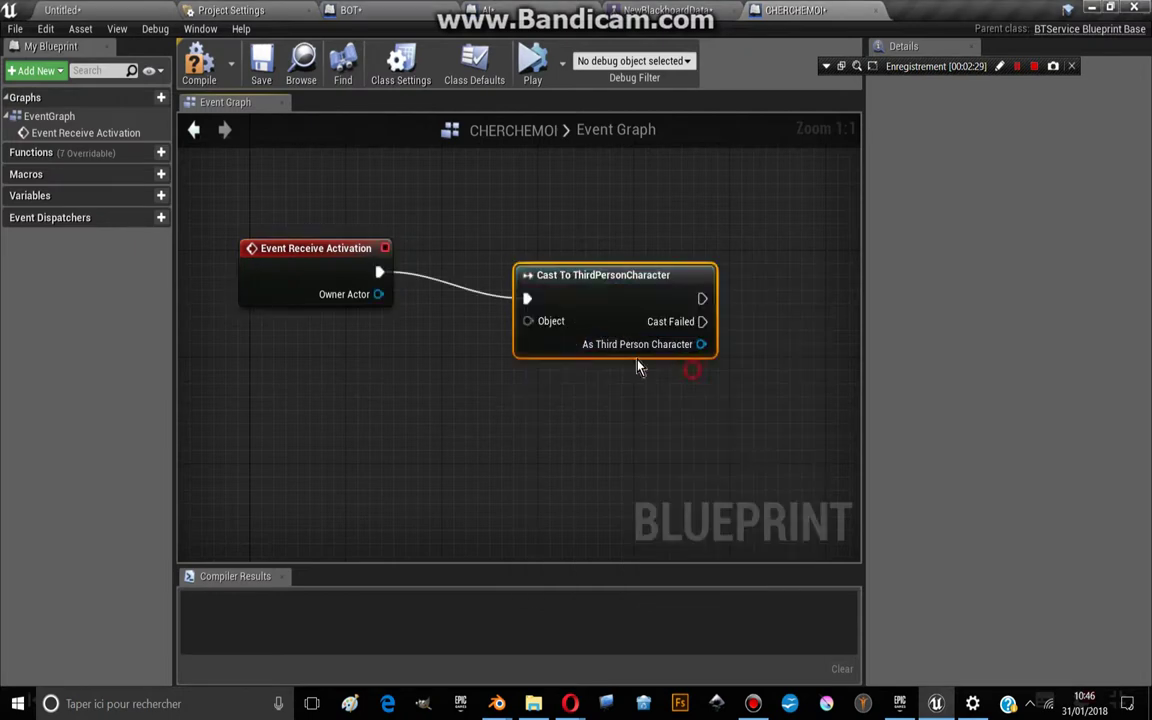
{"action": "mouse_move", "coordinate": [512, 354]}
{"action": "left_mouse_down"}
{"action": "mouse_move", "coordinate": [512, 327]}
{"action": "mouse_move", "coordinate": [536, 300]}
{"action": "mouse_move", "coordinate": [441, 404]}
{"action": "left_mouse_up"}
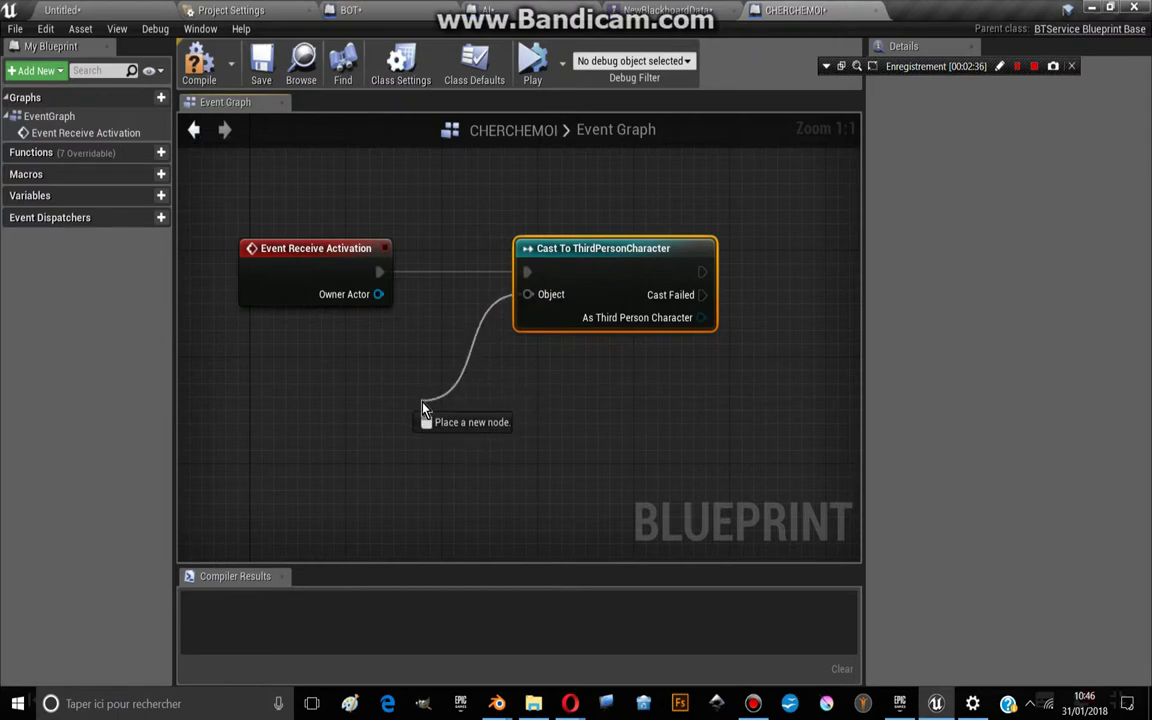
Feed Get Player Character into the cast's Object input and compile
{"action": "mouse_move", "coordinate": [441, 404]}
{"action": "left_mouse_down"}
{"action": "mouse_move", "coordinate": [548, 288]}
{"action": "mouse_move", "coordinate": [420, 420]}
{"action": "left_mouse_up"}
{"action": "type", "text": "get"}
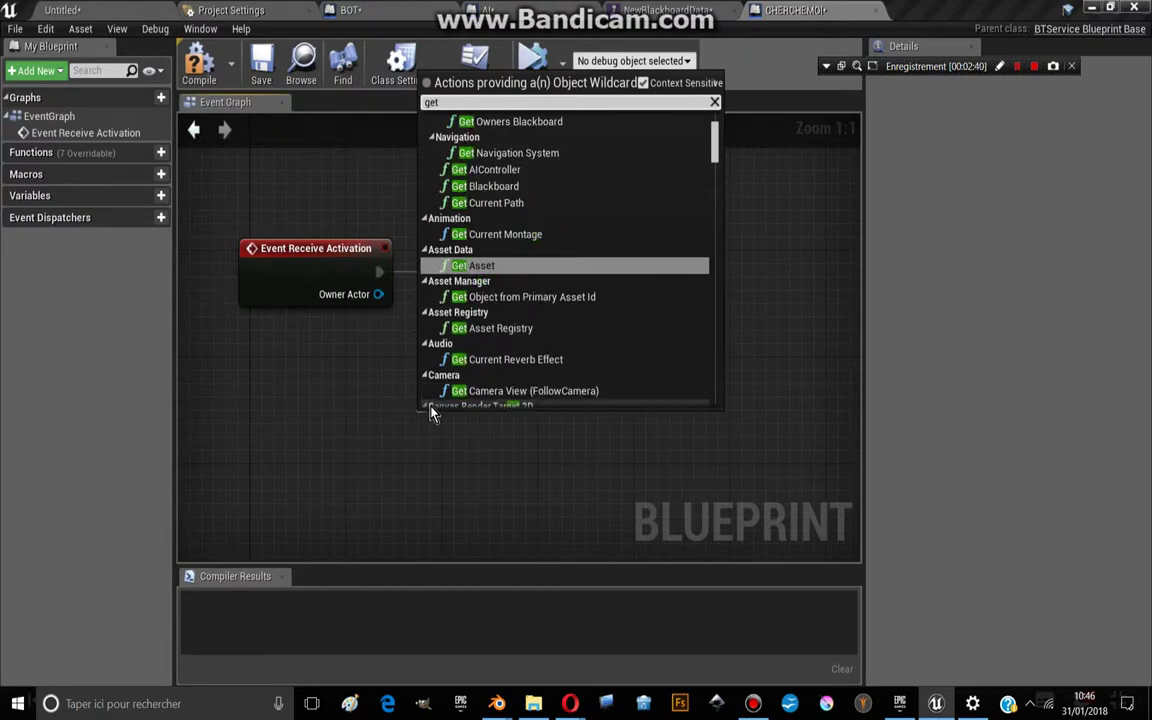
{"action": "type", "text": "player"}
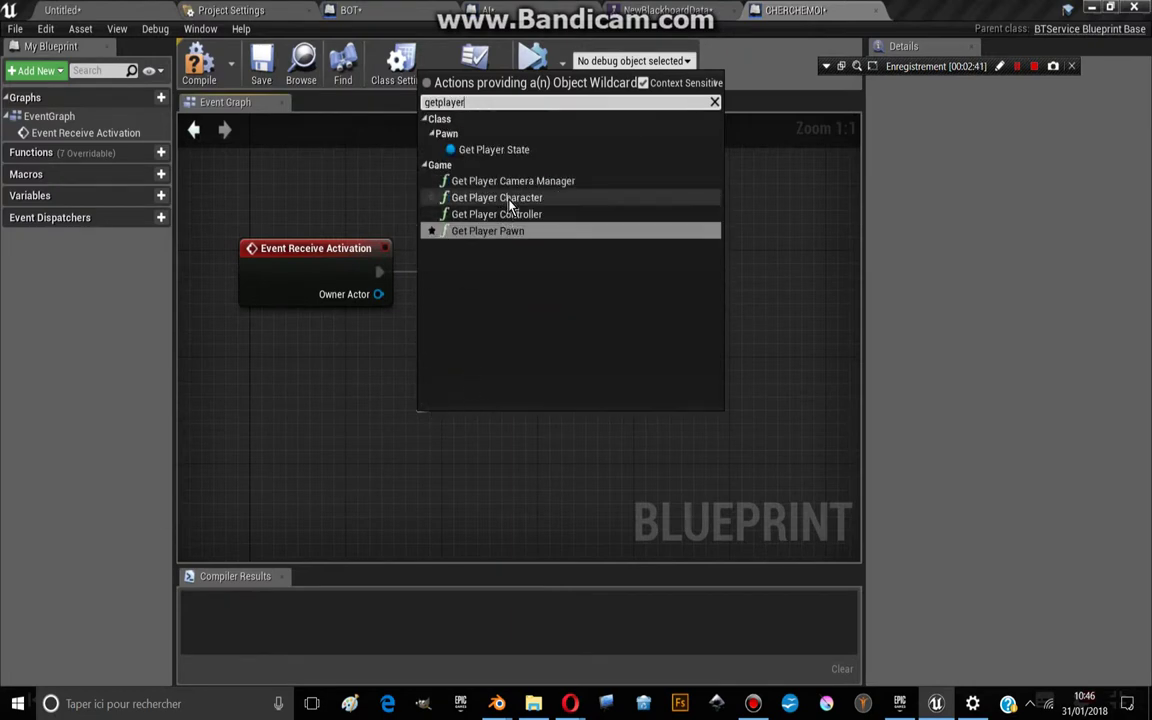
{"action": "left_click", "coordinate": [497, 197]}
{"action": "left_click", "coordinate": [183, 78]}
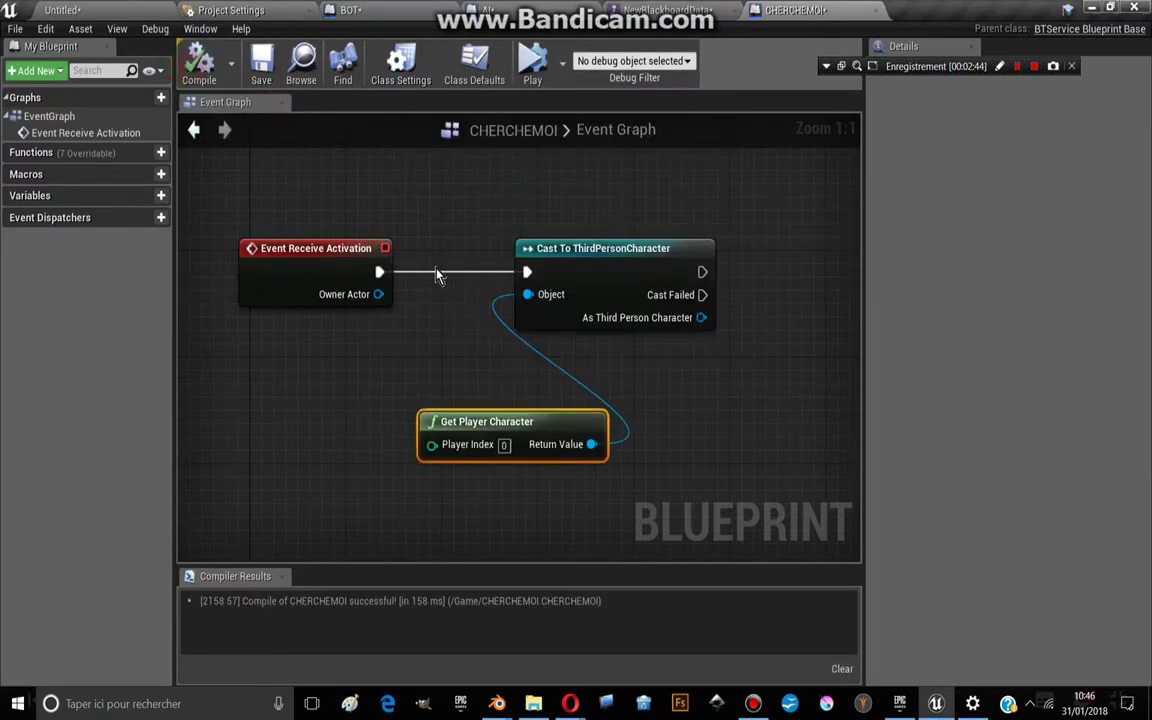
{"action": "right_click_drag", "start_coordinate": [585, 352], "coordinate": [452, 382]}
{"action": "left_click_drag", "start_coordinate": [440, 452], "coordinate": [333, 425]}
{"action": "right_click_drag", "start_coordinate": [375, 392], "coordinate": [380, 444]}
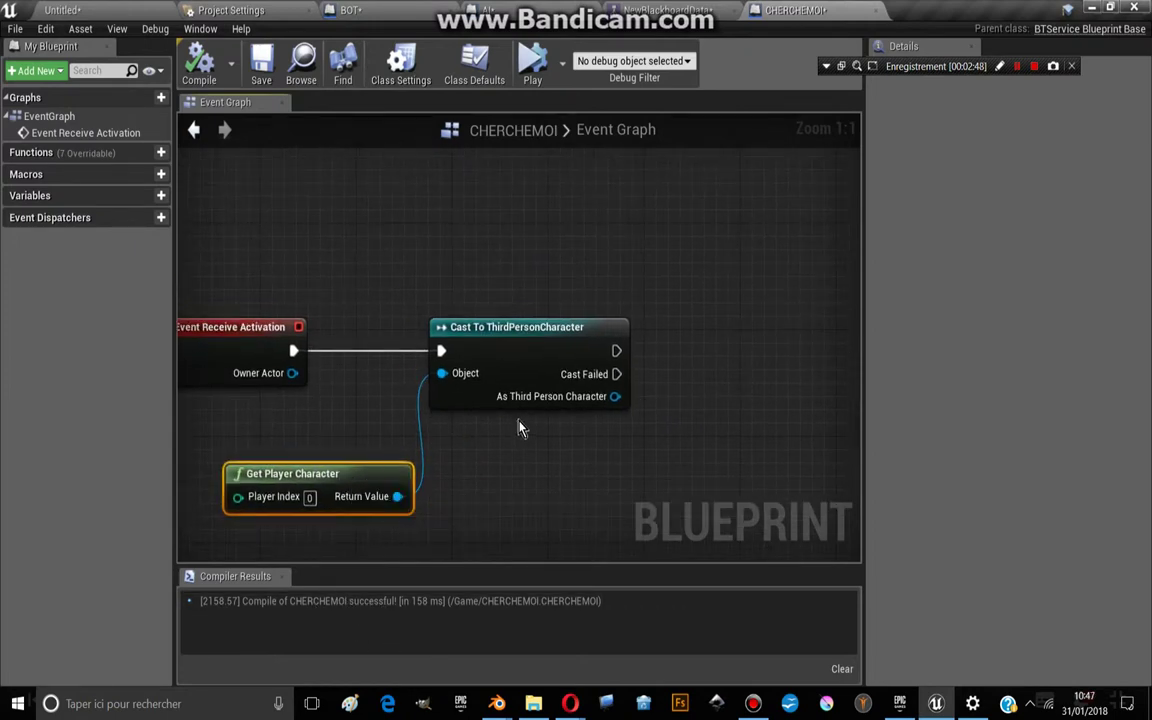
{"action": "mouse_move", "coordinate": [522, 424]}
{"action": "right_mouse_down"}
{"action": "mouse_move", "coordinate": [484, 355]}
{"action": "mouse_move", "coordinate": [538, 331]}
{"action": "right_mouse_up"}
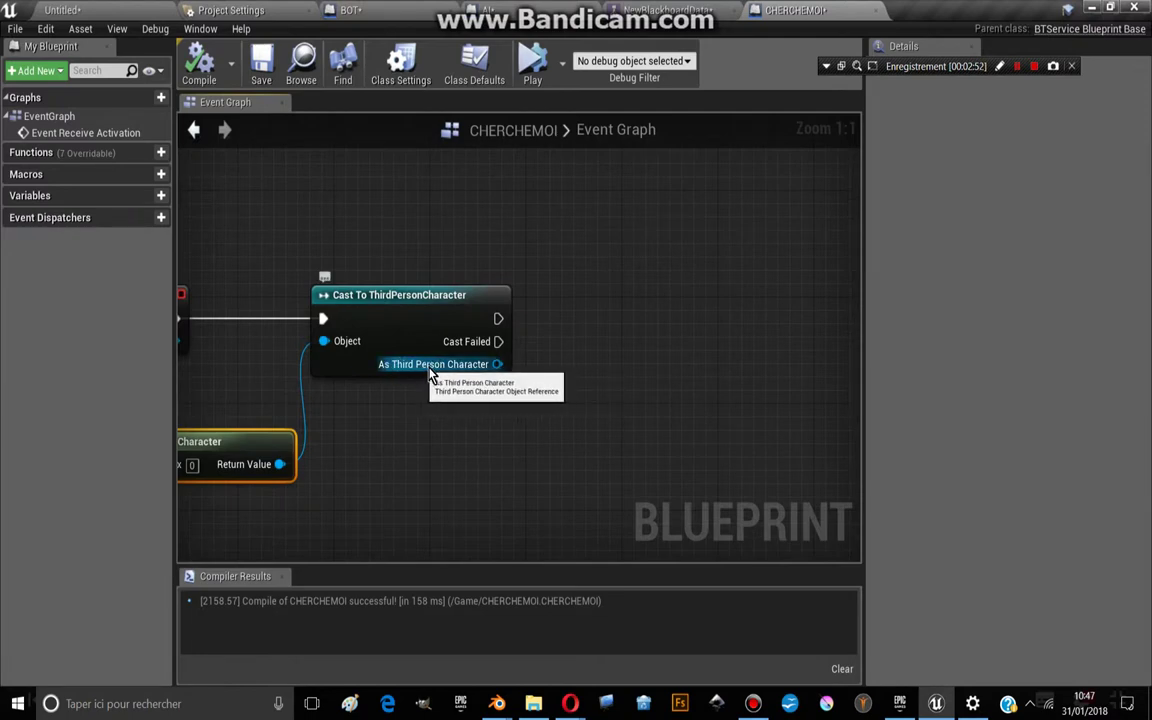
Add Set Blackboard Value as Object, wired from the As Third Person Character output
{"action": "left_click_drag", "start_coordinate": [478, 372], "coordinate": [605, 300]}
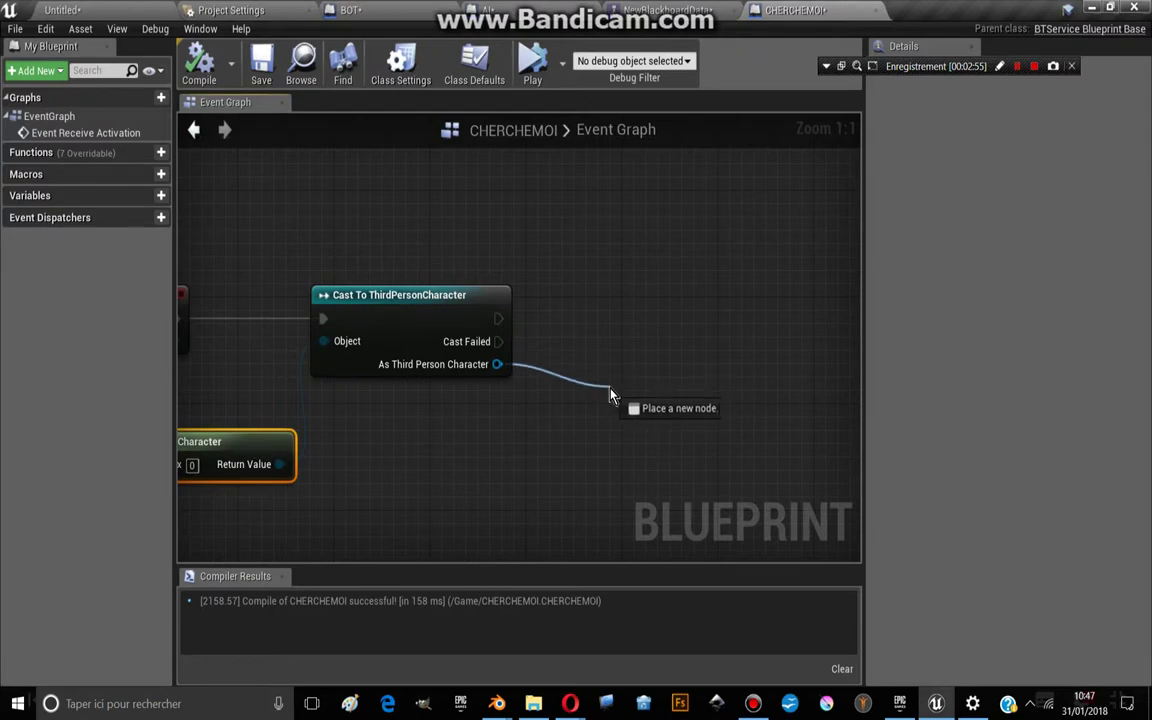
{"action": "left_click_drag", "start_coordinate": [605, 300], "coordinate": [622, 355]}
{"action": "type", "text": "setb"}
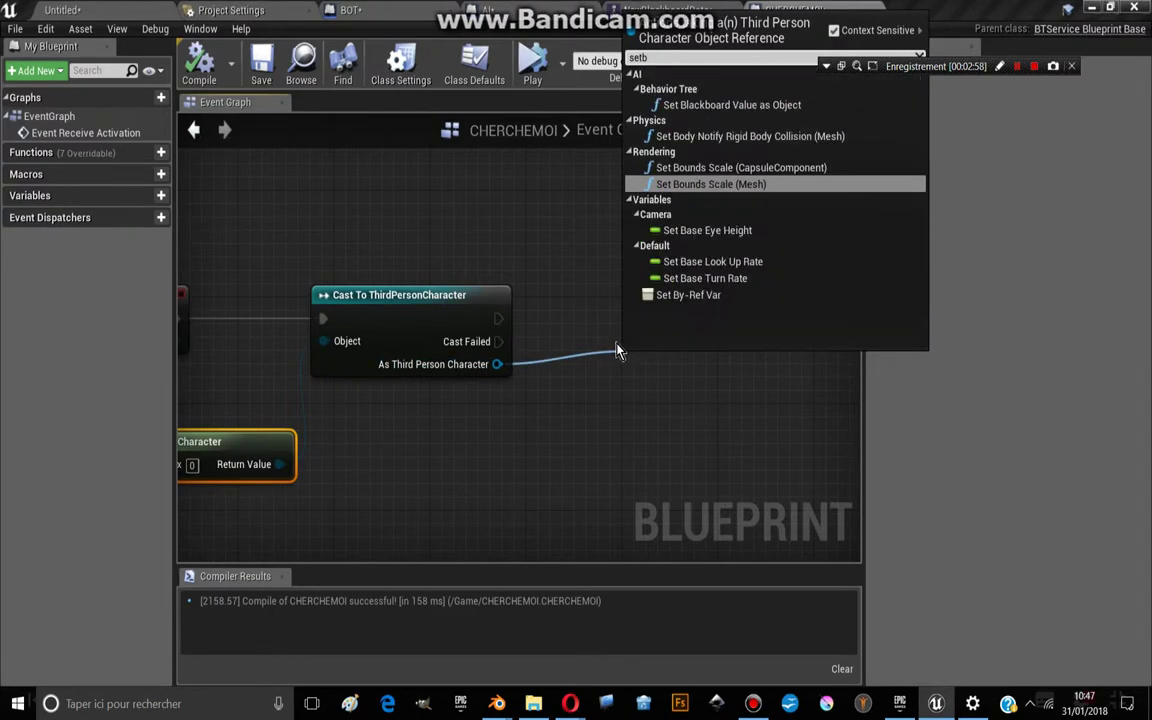
{"action": "type", "text": "l"}
{"action": "left_click", "coordinate": [744, 105]}
{"action": "scroll", "coordinate": [612, 301], "scroll_direction": "down", "scroll_amount": 1}
{"action": "scroll", "coordinate": [686, 386], "scroll_direction": "down", "scroll_amount": 2}
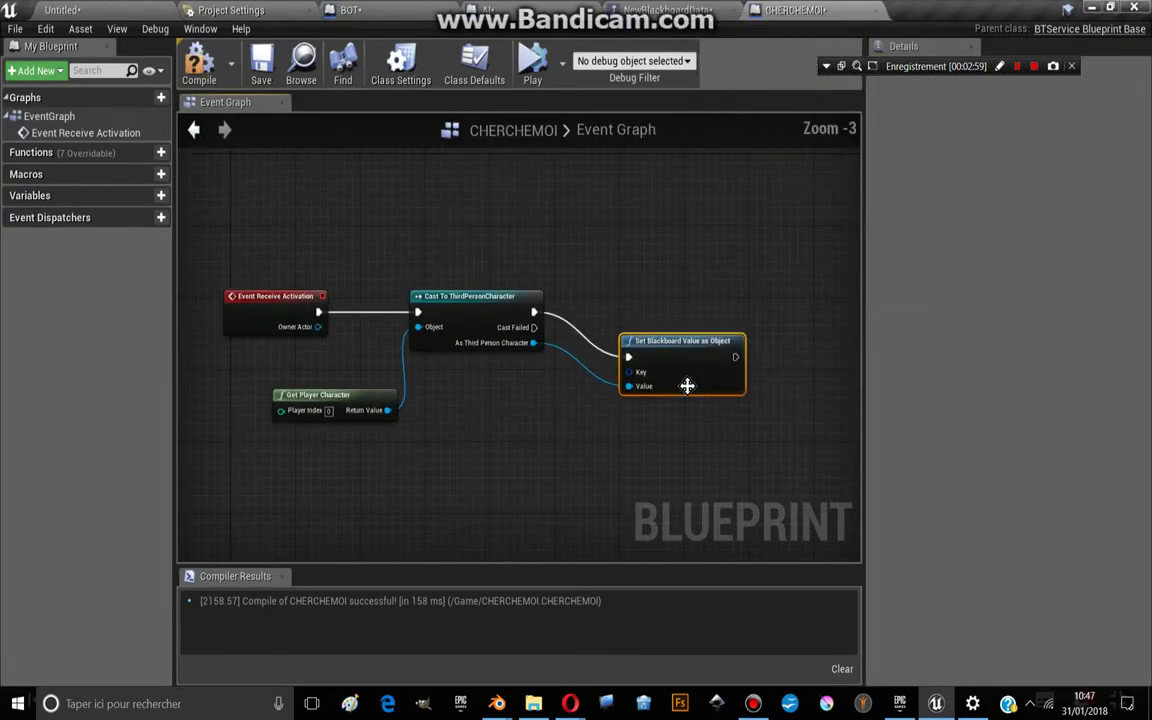
{"action": "scroll", "coordinate": [663, 249], "scroll_direction": "up", "scroll_amount": 3}
{"action": "scroll", "coordinate": [627, 333], "scroll_direction": "down", "scroll_amount": 3}
{"action": "left_click", "coordinate": [661, 358]}
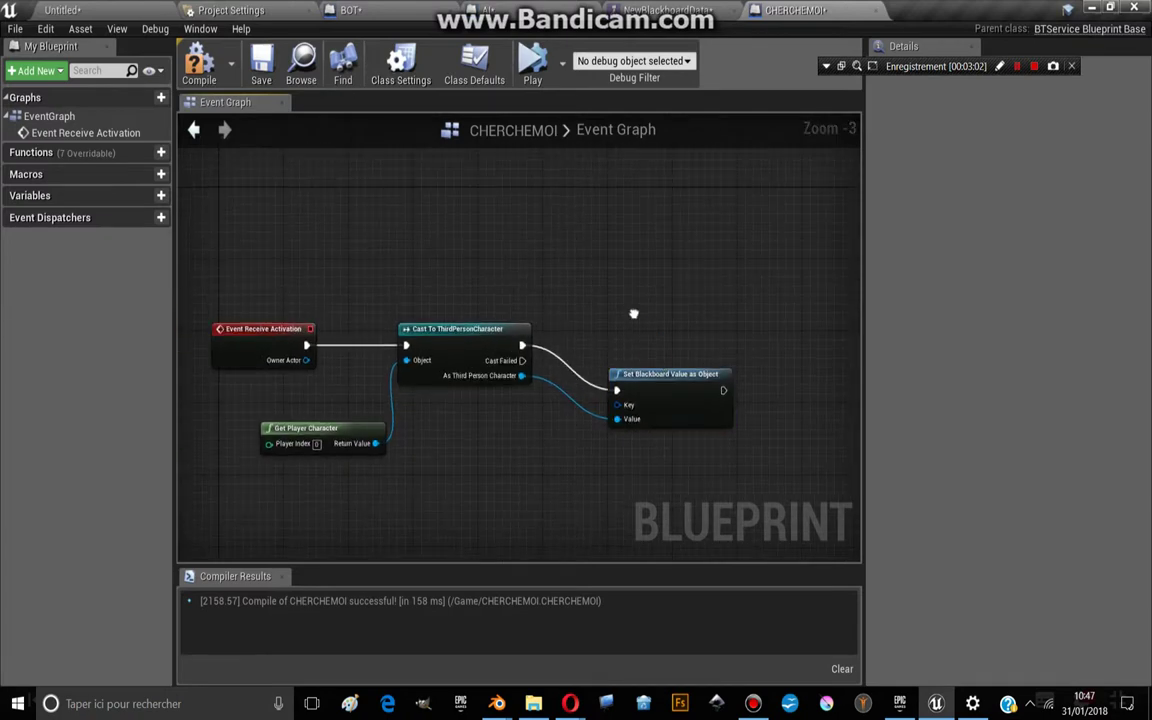
{"action": "right_click", "coordinate": [630, 311]}
{"action": "left_click", "coordinate": [586, 310]}
{"action": "scroll", "coordinate": [625, 301], "scroll_direction": "up", "scroll_amount": 1}
Browse the blackboard's New Key type list without adding a key, then go back to CHERCHEMOI
{"action": "left_click", "coordinate": [668, 10]}
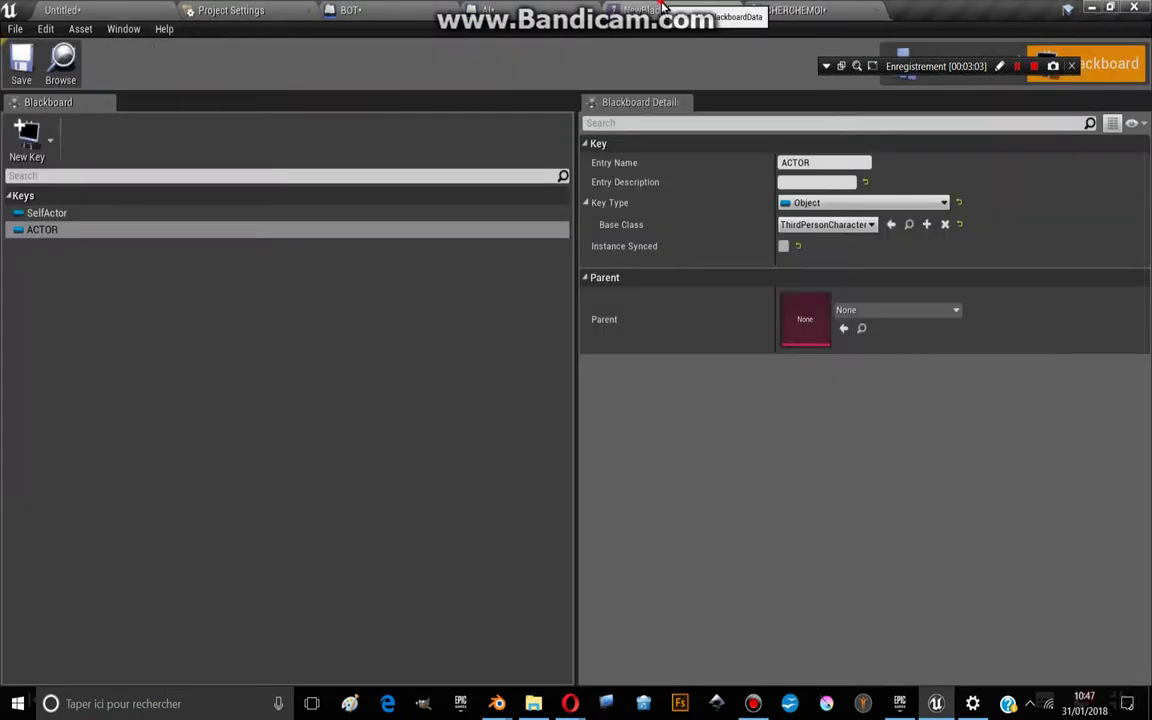
{"action": "left_click", "coordinate": [28, 136]}
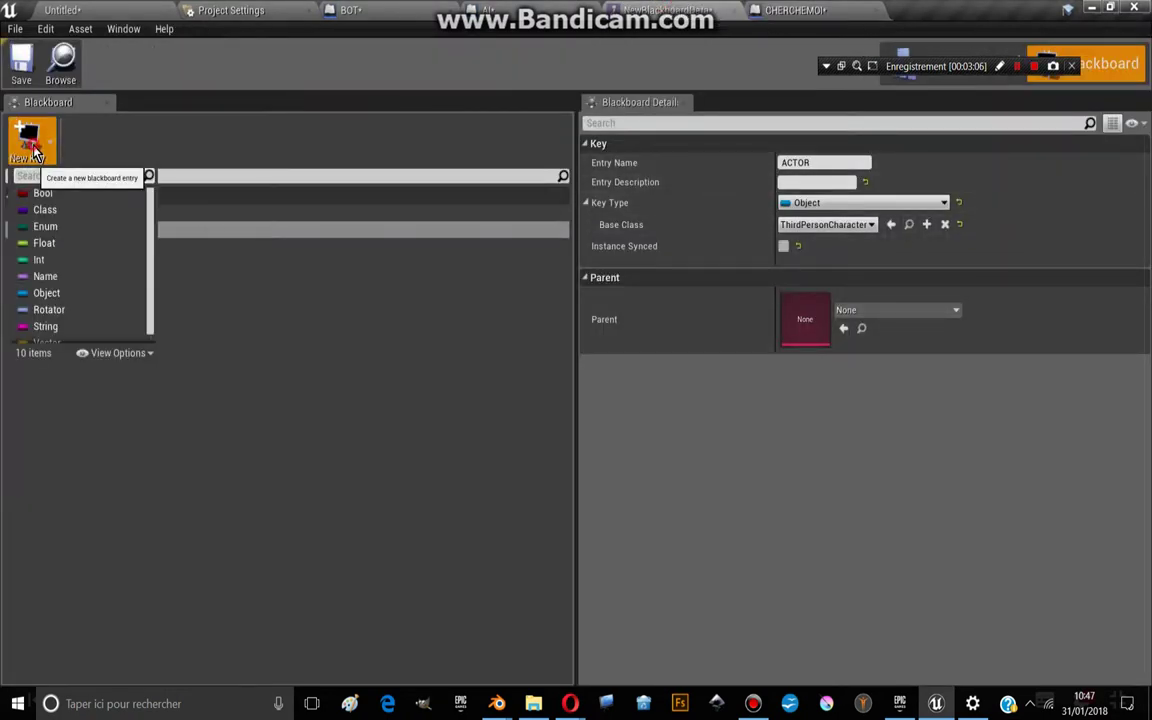
{"action": "scroll", "coordinate": [58, 285], "scroll_direction": "up", "scroll_amount": 1}
{"action": "scroll", "coordinate": [60, 255], "scroll_direction": "down", "scroll_amount": 1}
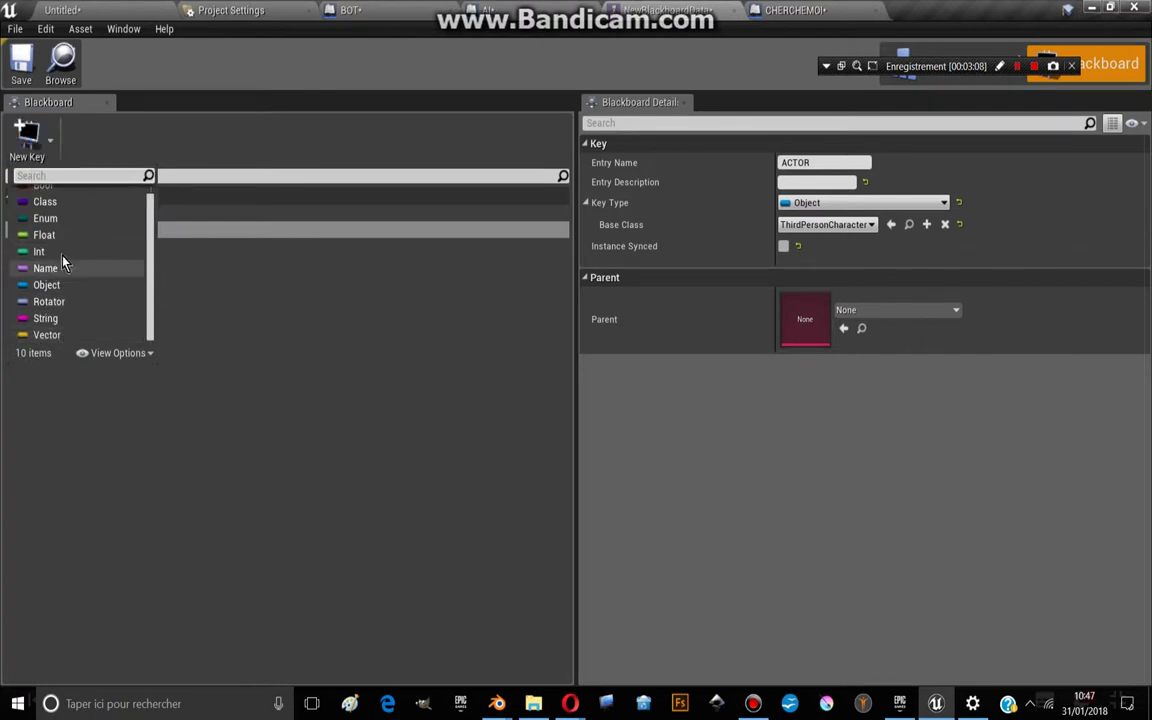
{"action": "scroll", "coordinate": [62, 220], "scroll_direction": "up", "scroll_amount": 1}
{"action": "scroll", "coordinate": [58, 219], "scroll_direction": "down", "scroll_amount": 1}
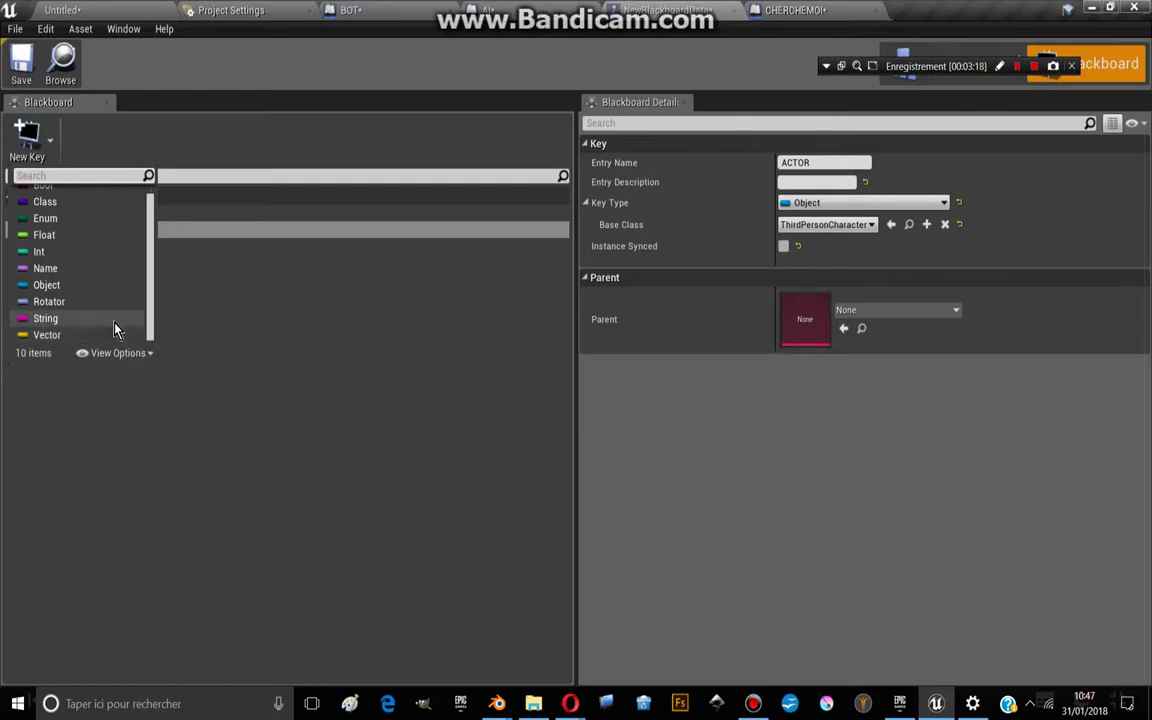
{"action": "scroll", "coordinate": [86, 330], "scroll_direction": "up", "scroll_amount": 1}
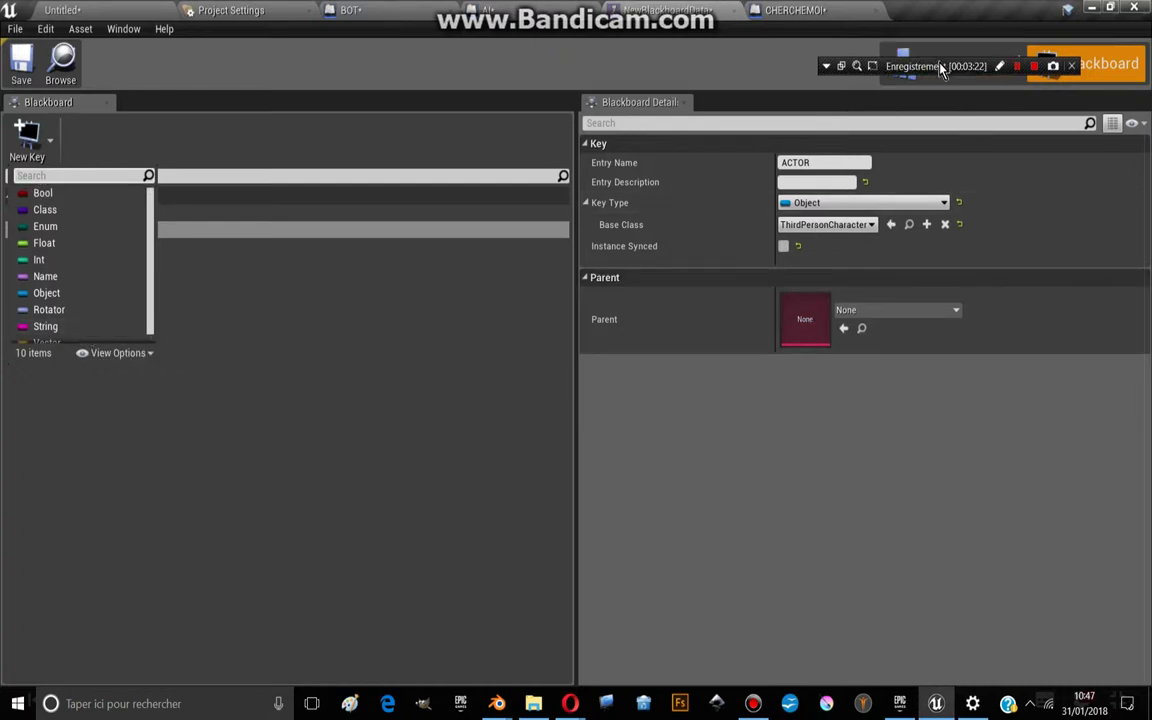
{"action": "left_click_drag", "start_coordinate": [921, 70], "coordinate": [625, 65]}
Move Set Blackboard Value up, compile, and drag a wire out of its Key pin
{"action": "left_click", "coordinate": [790, 10]}
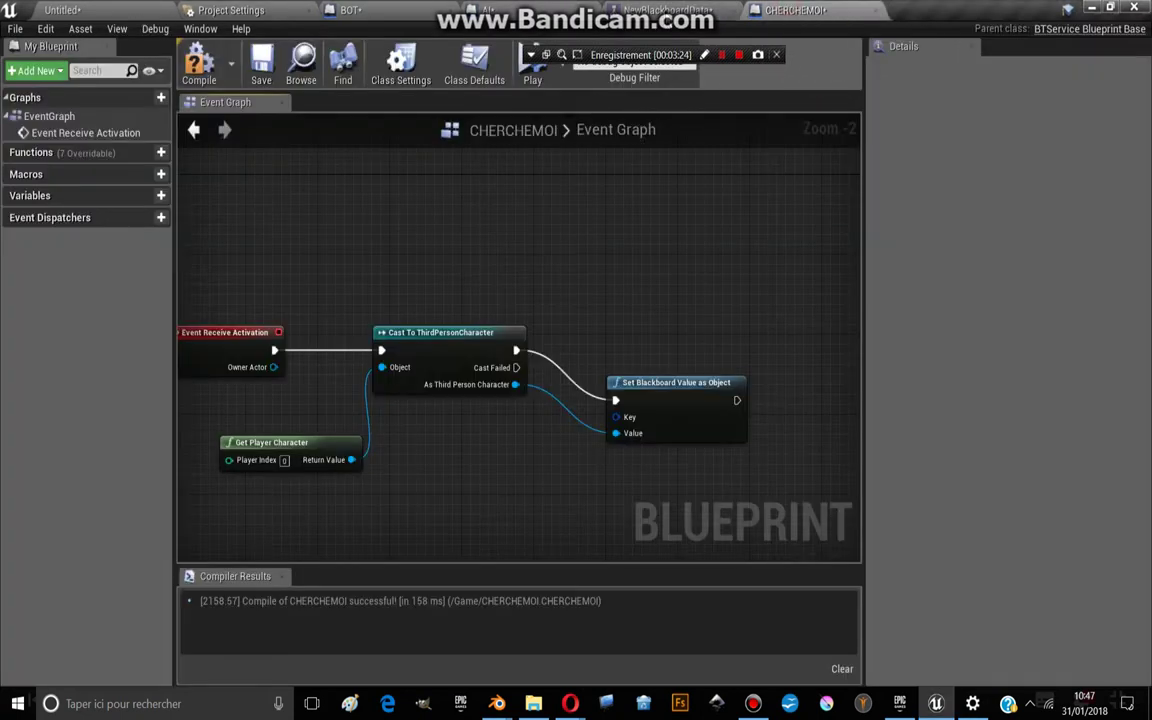
{"action": "scroll", "coordinate": [686, 357], "scroll_direction": "up", "scroll_amount": 3}
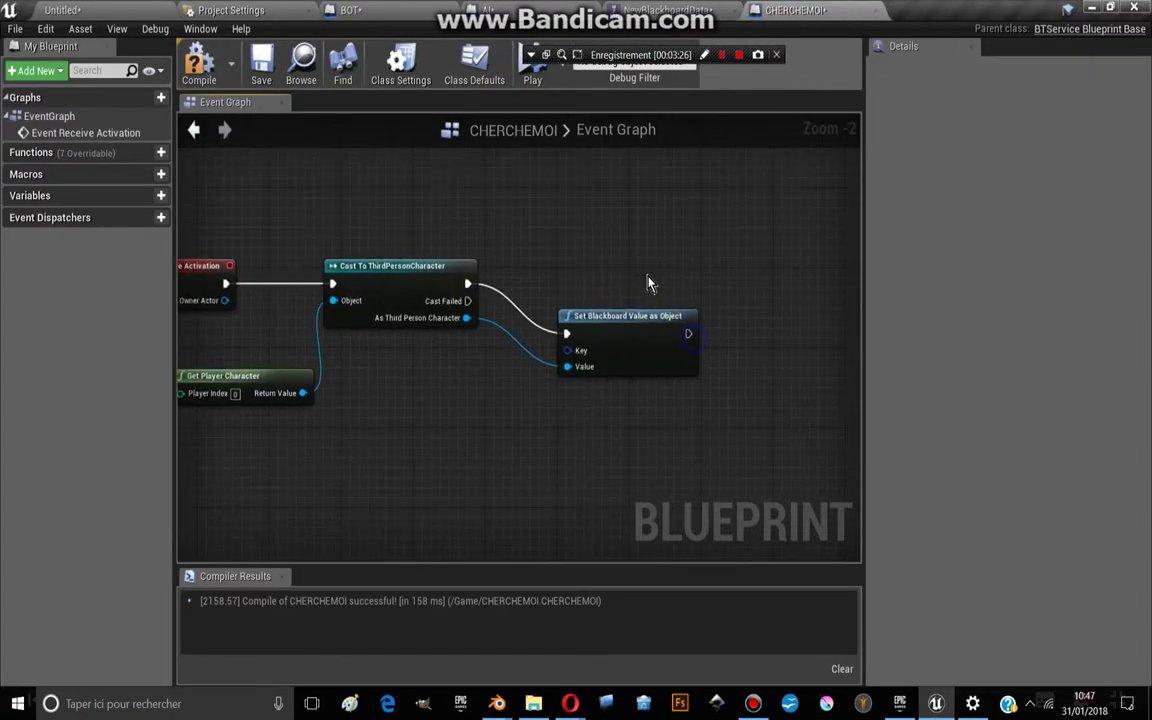
{"action": "left_click_drag", "start_coordinate": [601, 350], "coordinate": [597, 292]}
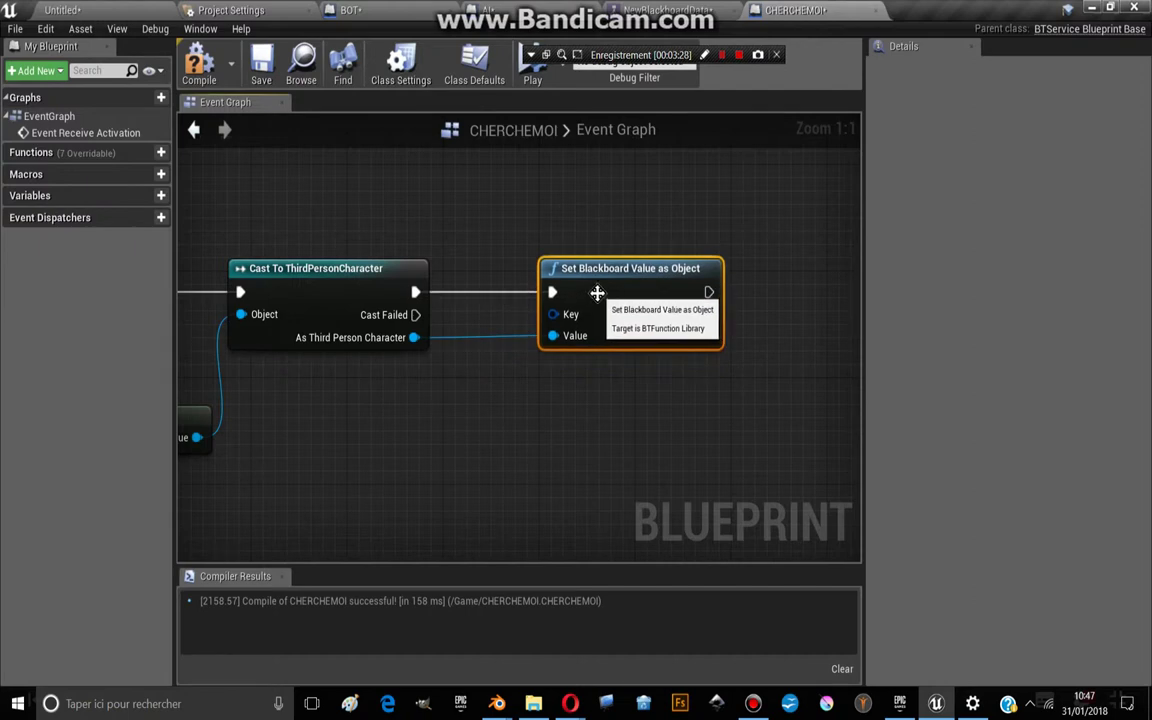
{"action": "left_click", "coordinate": [193, 66]}
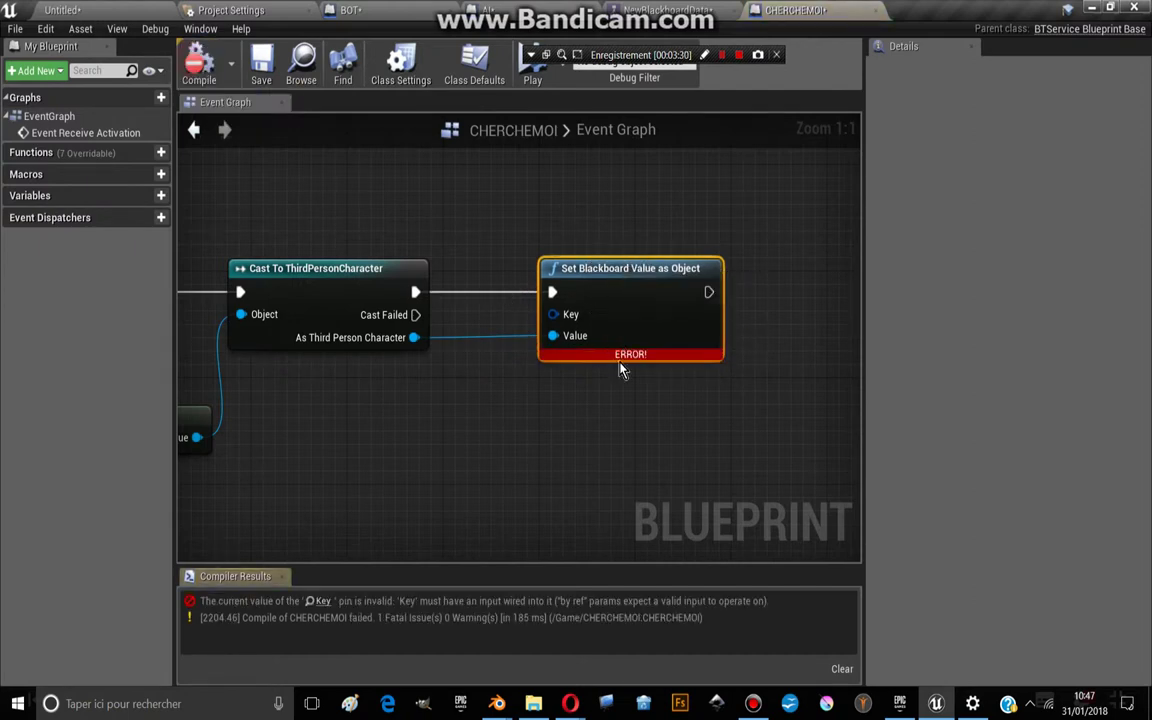
{"action": "right_click_drag", "start_coordinate": [580, 383], "coordinate": [650, 320]}
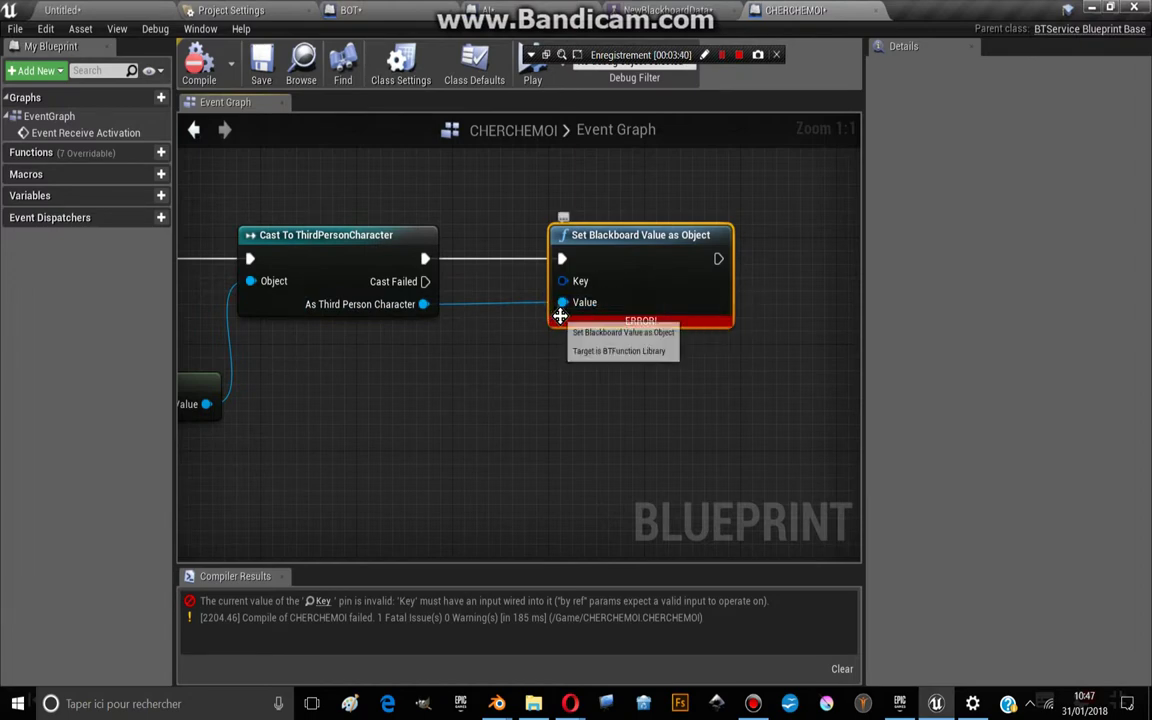
{"action": "left_click_drag", "start_coordinate": [563, 281], "coordinate": [465, 386]}
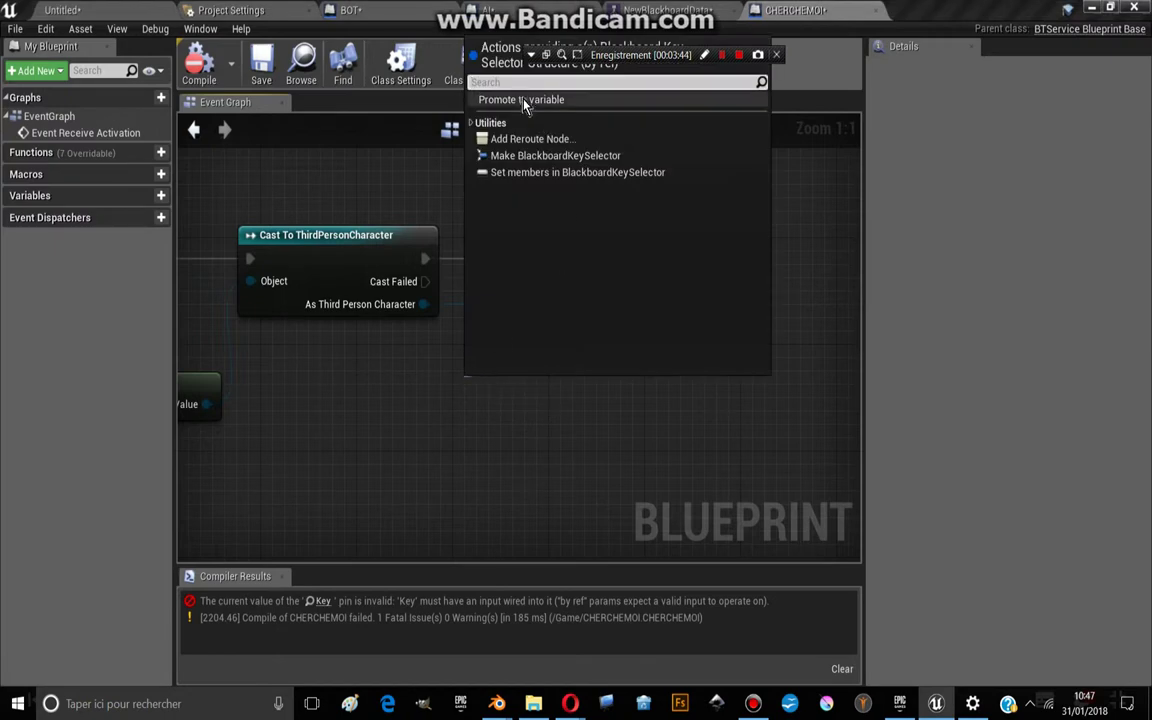
Promote the Key pin to a variable named ACTOR and compile
{"action": "left_click", "coordinate": [527, 100]}
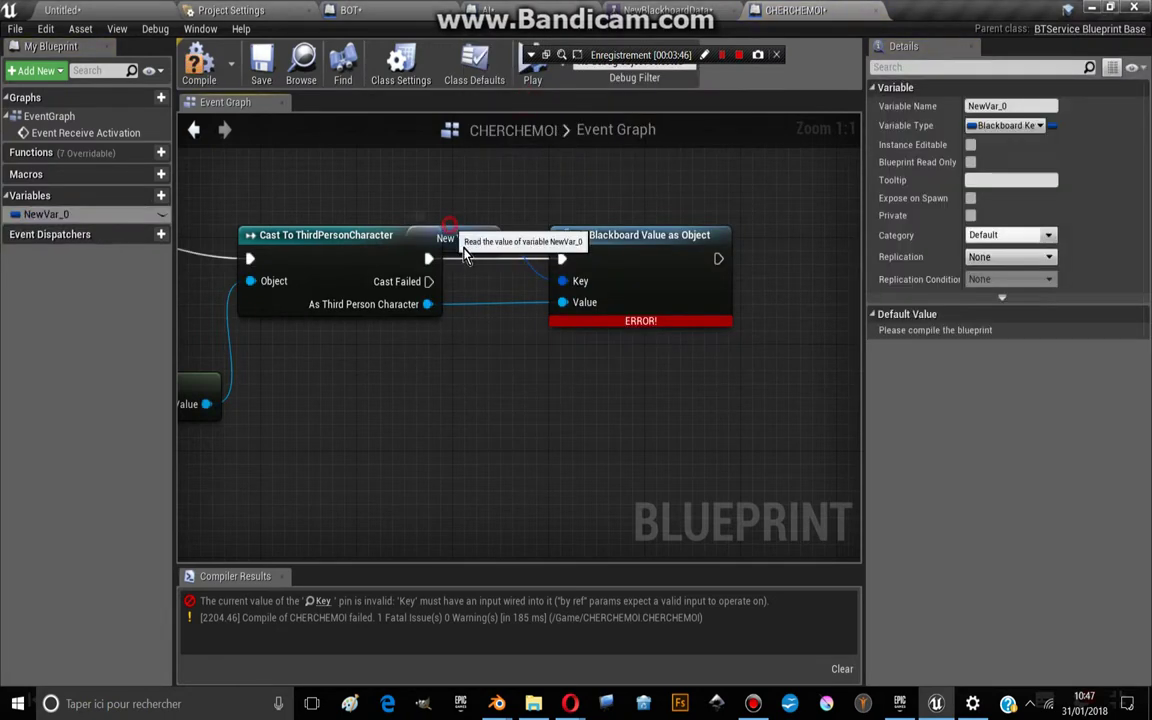
{"action": "left_click_drag", "start_coordinate": [450, 224], "coordinate": [447, 385]}
{"action": "left_click", "coordinate": [217, 79]}
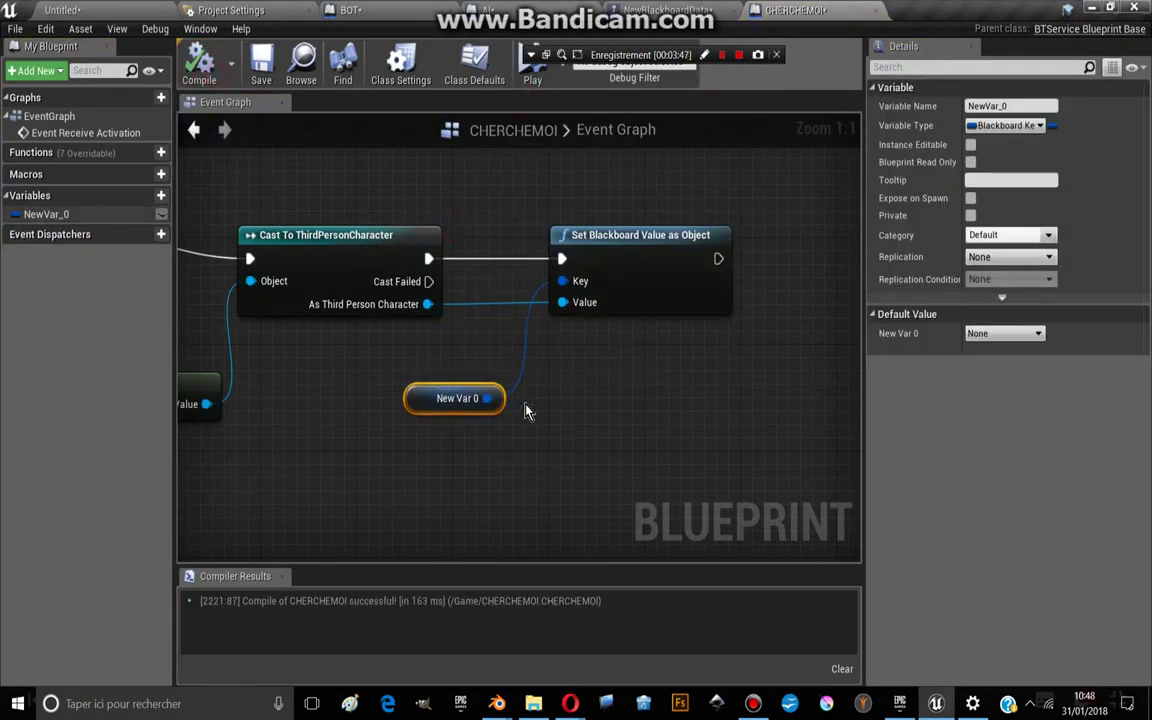
{"action": "left_click", "coordinate": [1001, 126]}
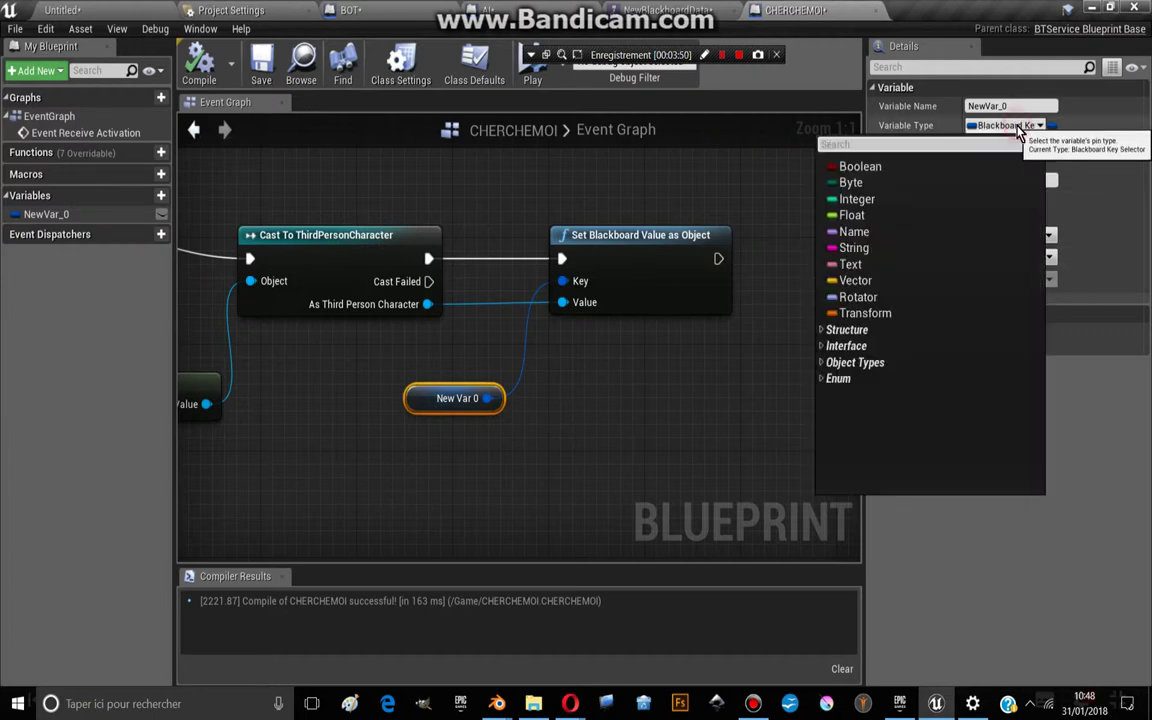
{"action": "left_click", "coordinate": [1001, 126]}
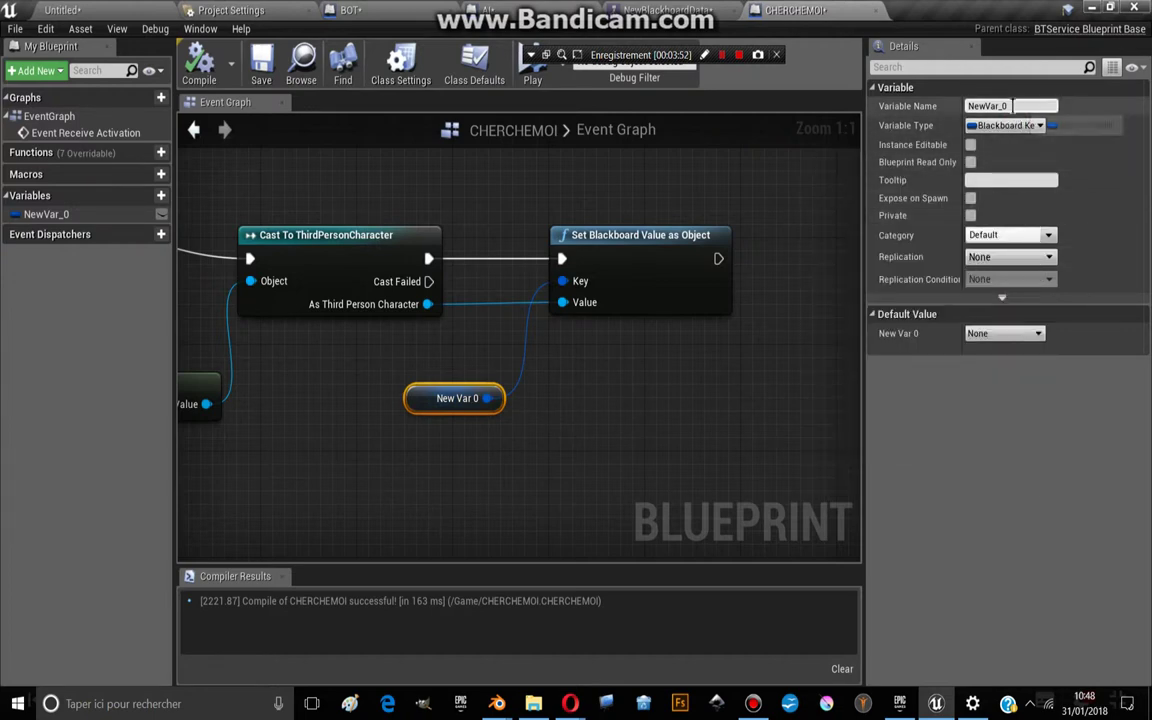
{"action": "left_click", "coordinate": [995, 106]}
{"action": "type", "text": "ACT"}
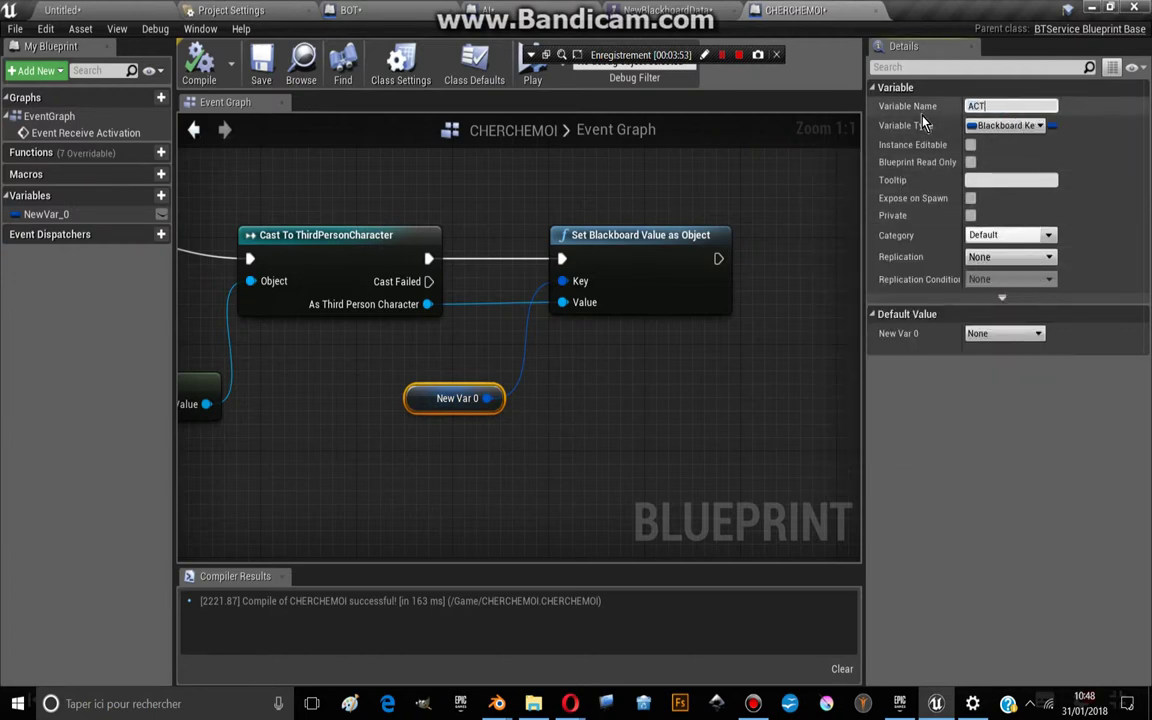
{"action": "type", "text": "OR"}
{"action": "key", "text": "Return"}
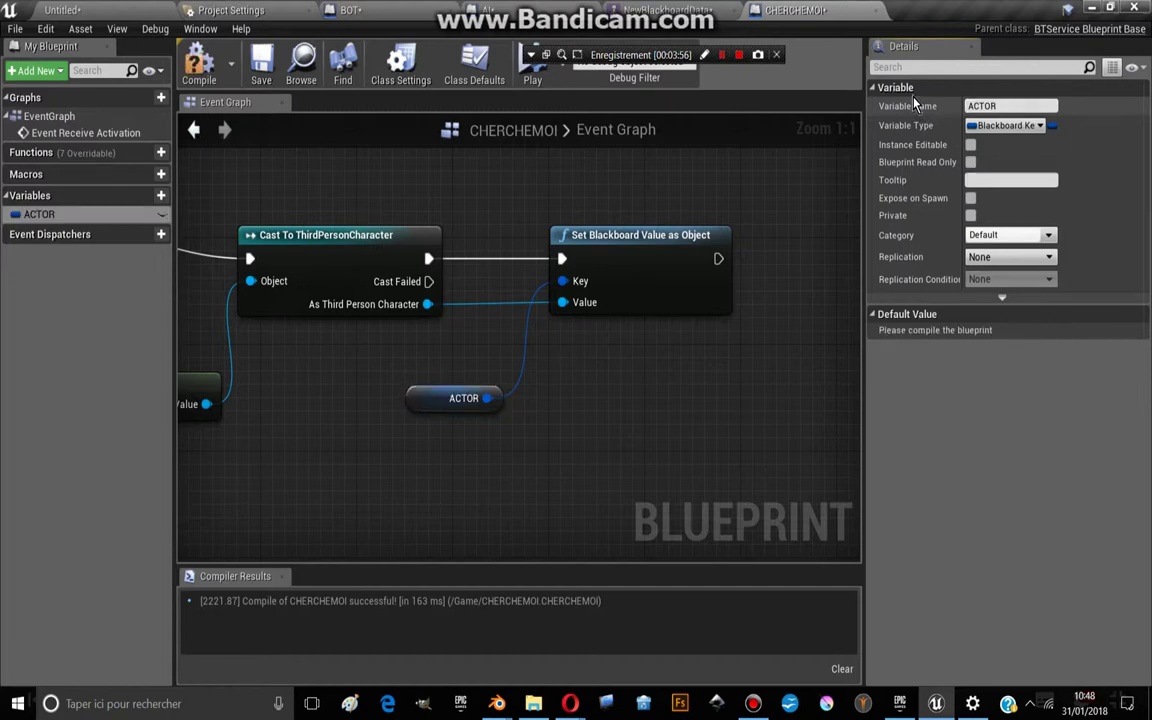
{"action": "left_click", "coordinate": [198, 64]}
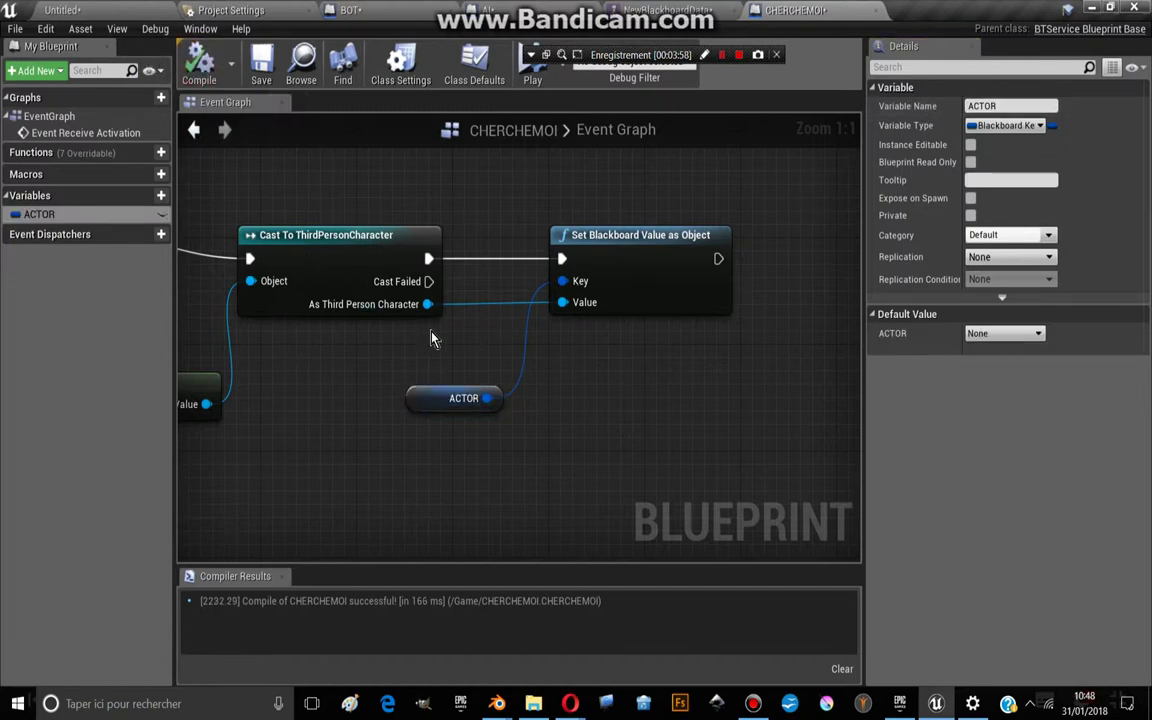
Make ACTOR instance editable and exposed on spawn, recompile, then open the NewBlackboardData blackboard
{"action": "left_click", "coordinate": [971, 146]}
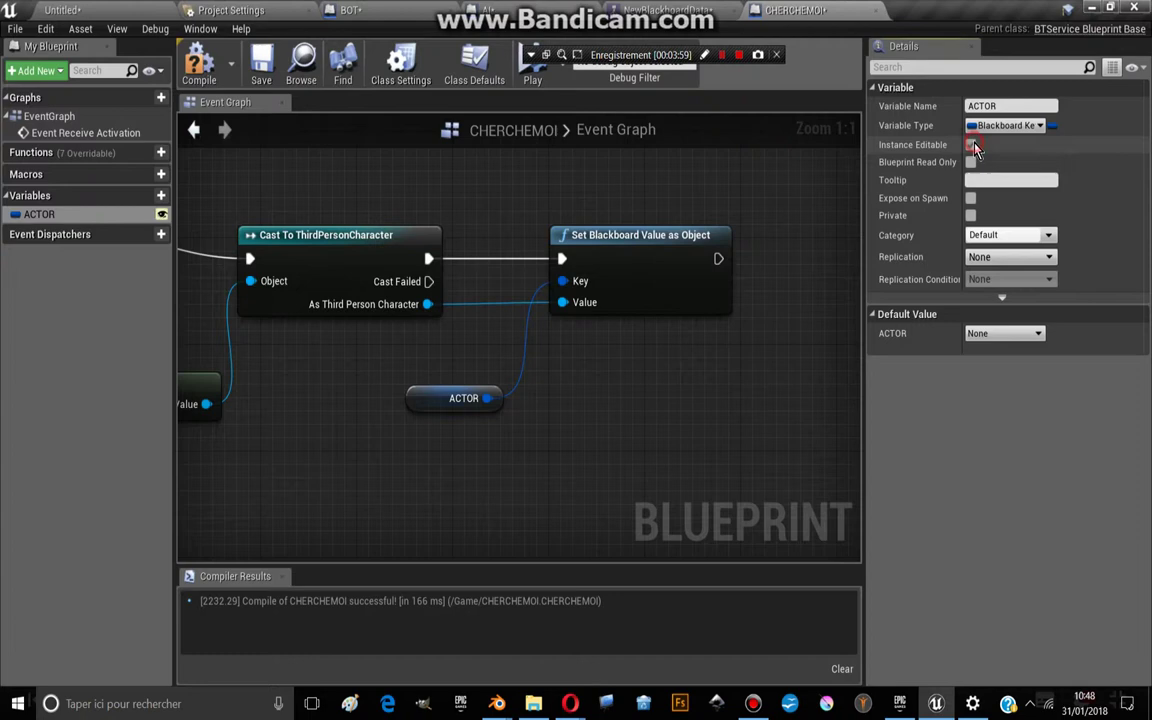
{"action": "left_click", "coordinate": [970, 199]}
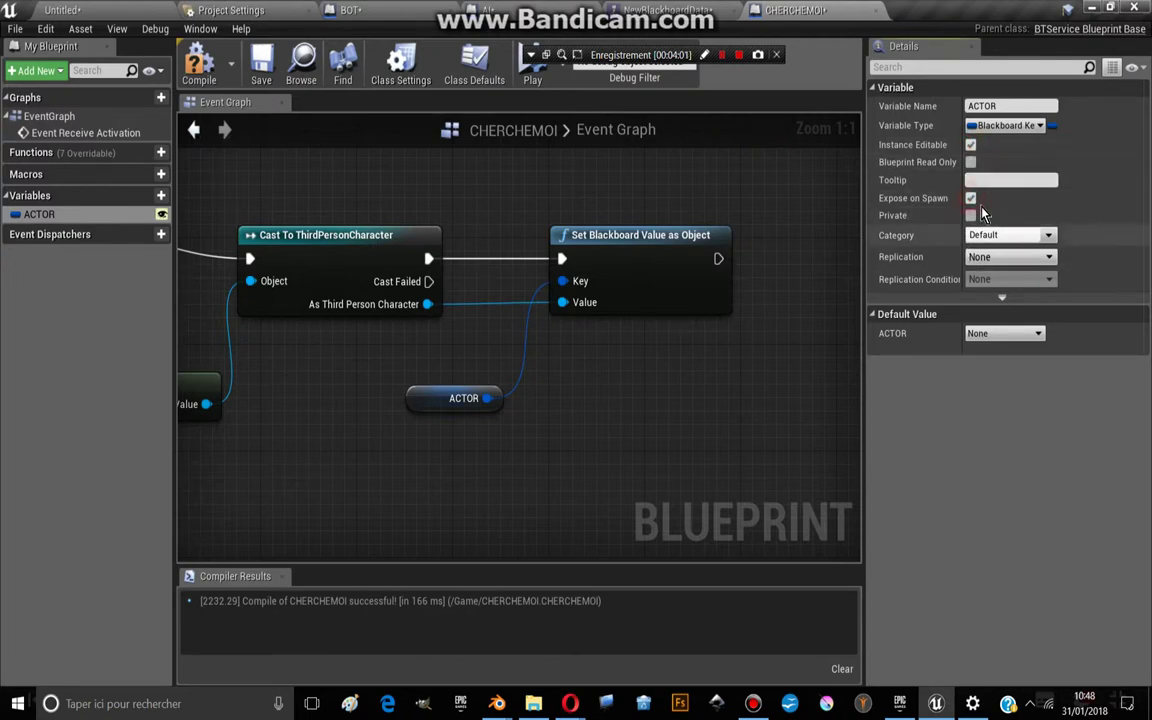
{"action": "left_click", "coordinate": [200, 64]}
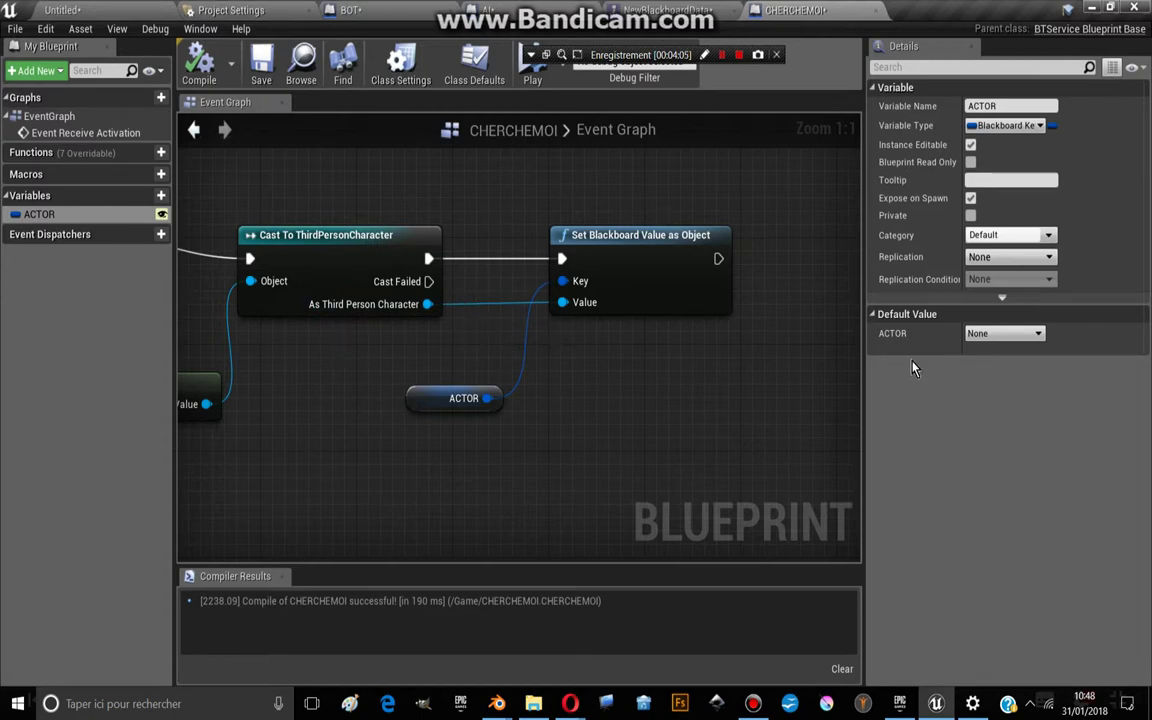
{"action": "left_click", "coordinate": [993, 337]}
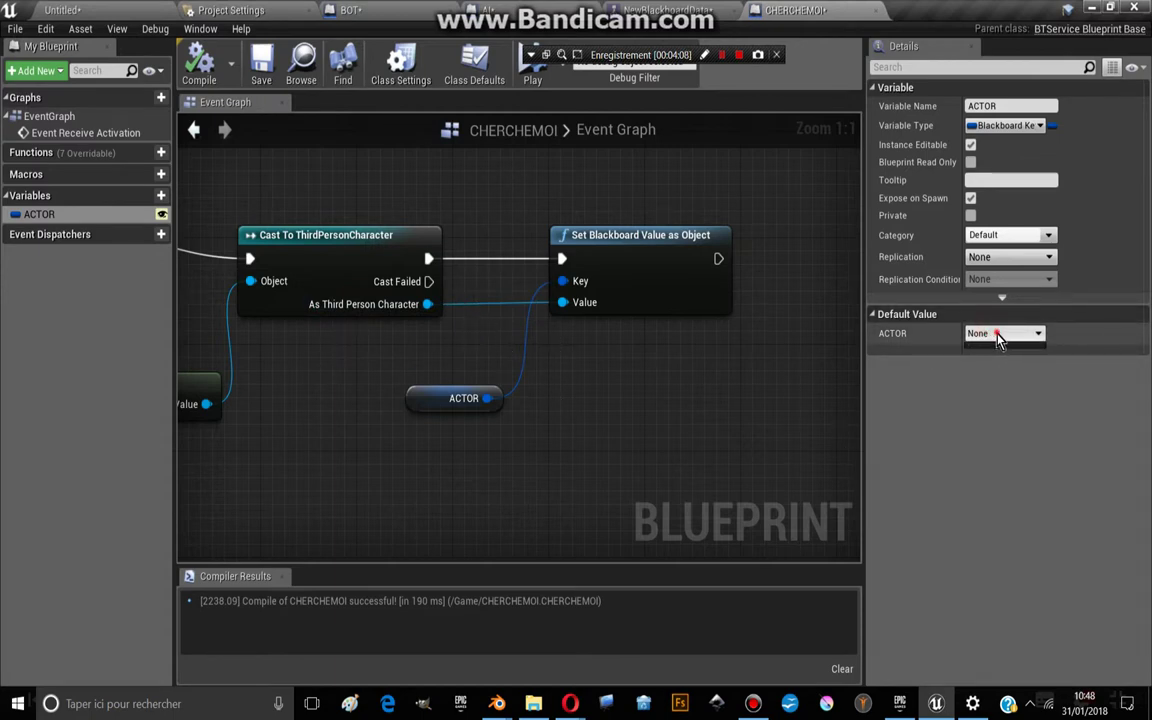
{"action": "right_click_drag", "start_coordinate": [446, 300], "coordinate": [406, 303]}
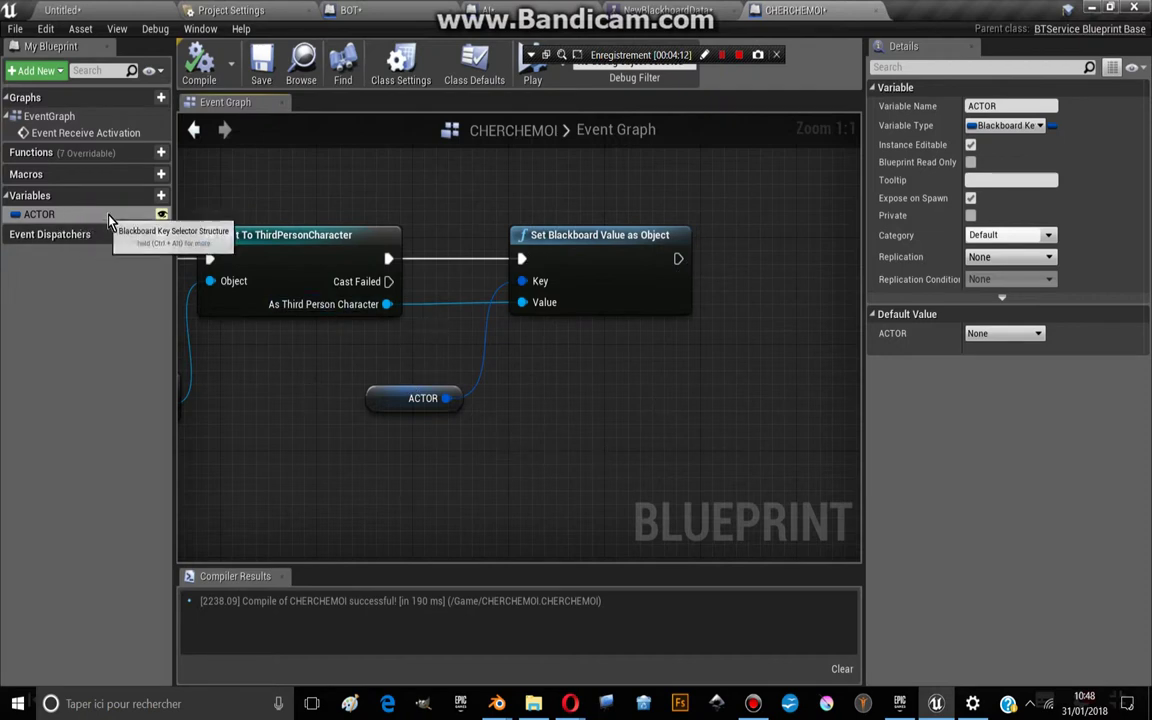
{"action": "left_click", "coordinate": [645, 12]}
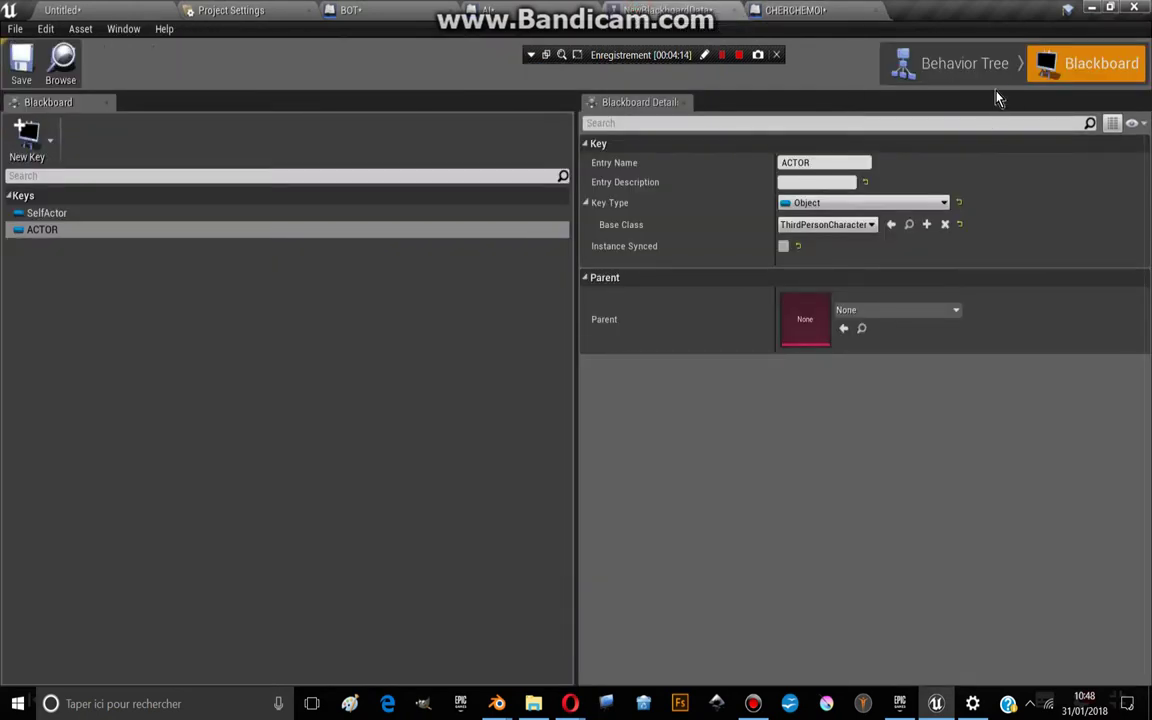
In Behavior Tree mode, pick ACTOR from the CHERCHEMOI service's ACTOR key dropdown in Details
{"action": "left_click", "coordinate": [965, 70]}
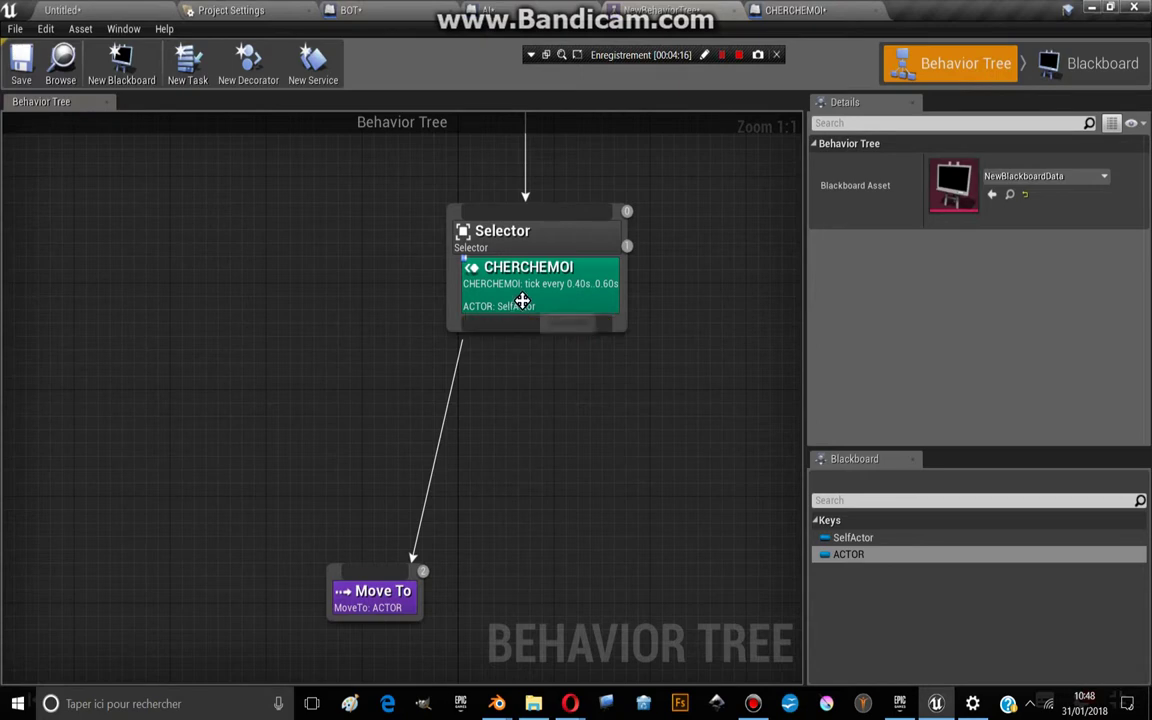
{"action": "left_click_drag", "start_coordinate": [522, 301], "coordinate": [539, 306]}
{"action": "left_click_drag", "start_coordinate": [459, 309], "coordinate": [503, 294]}
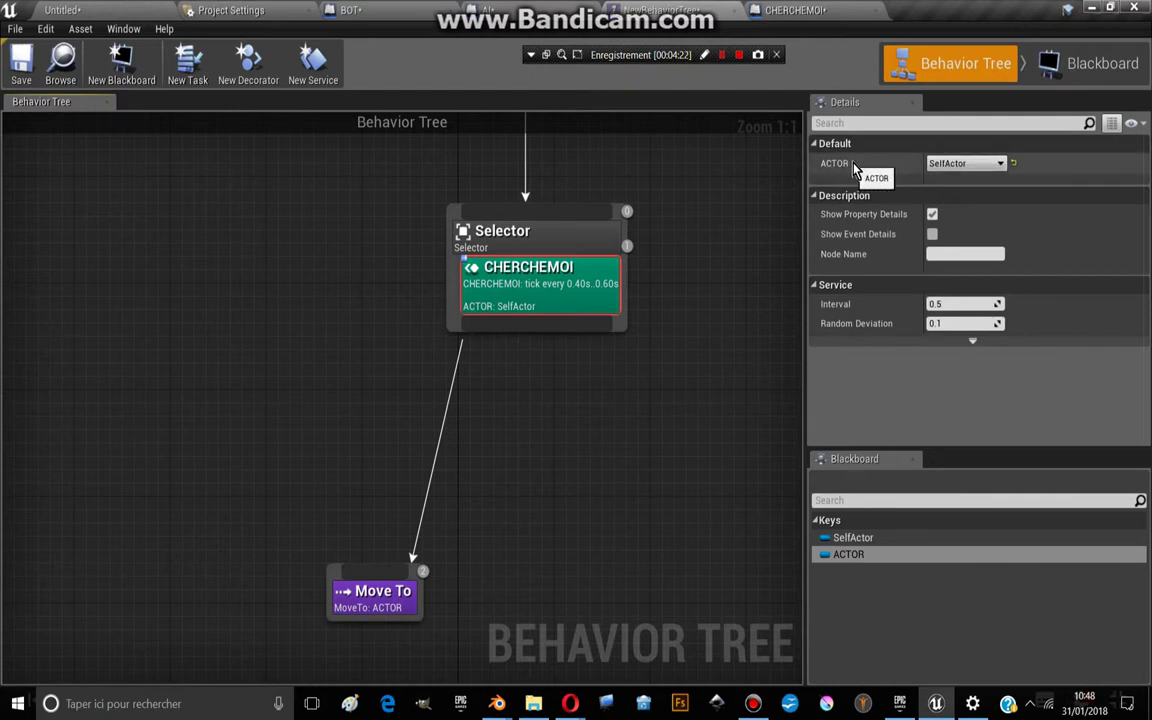
{"action": "left_click", "coordinate": [963, 165]}
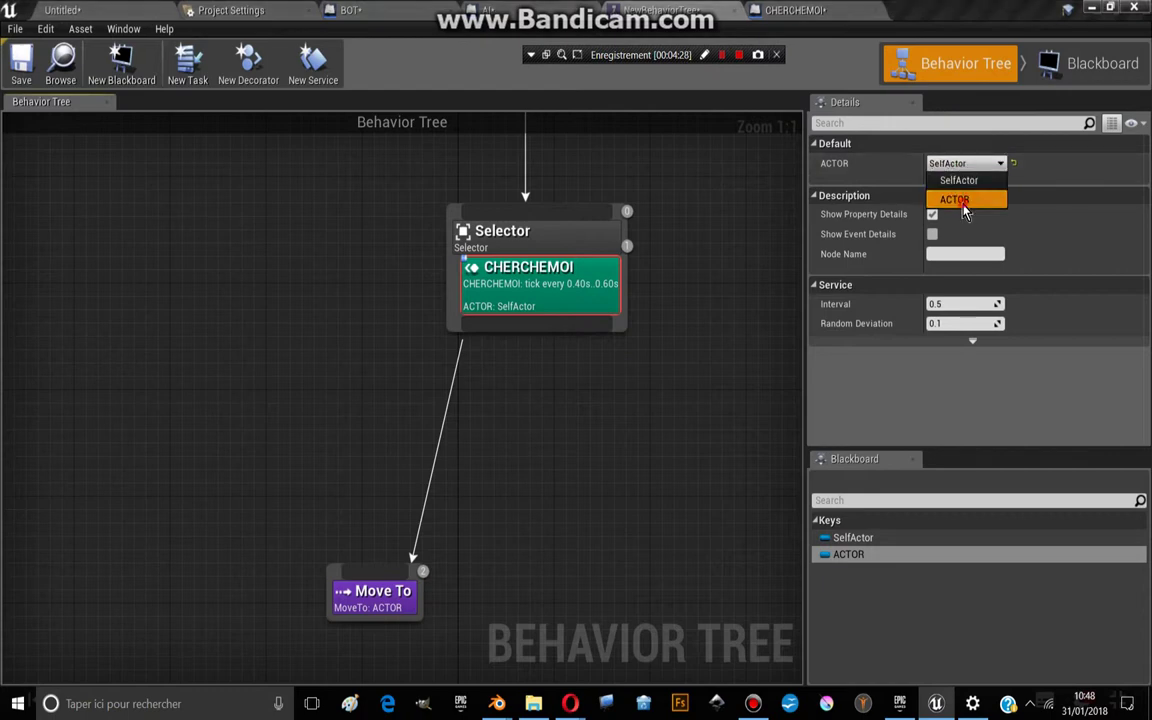
{"action": "left_click", "coordinate": [955, 195]}
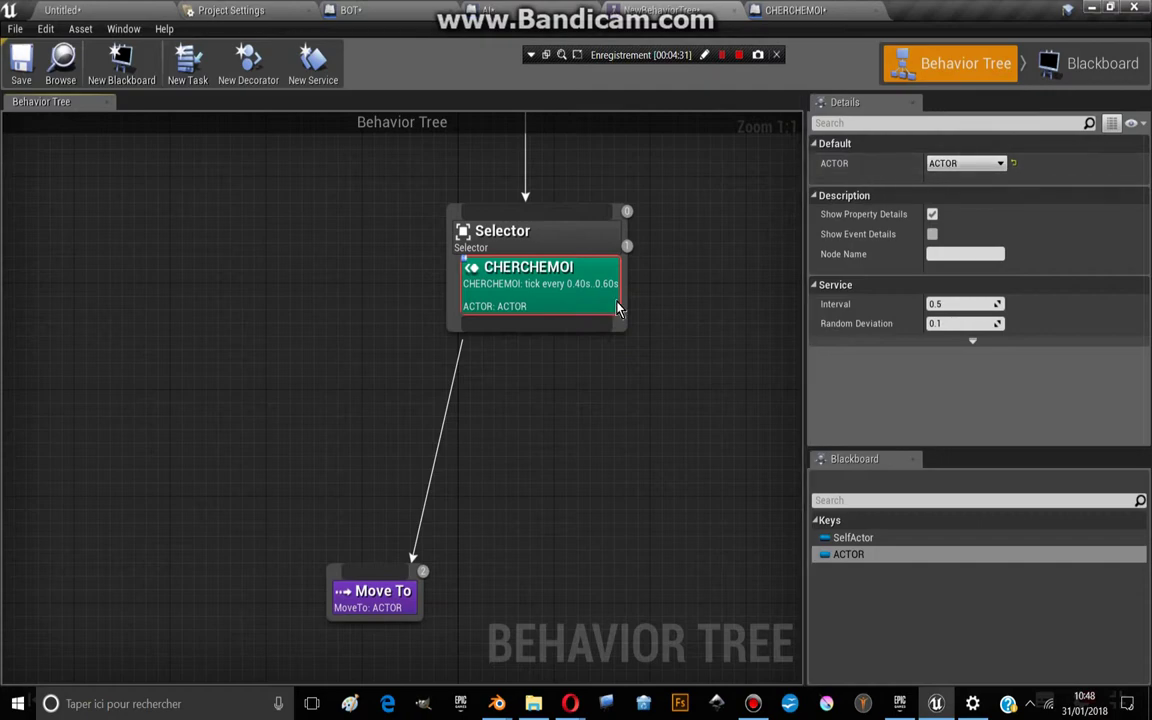
Simulate the level briefly and fly the camera over the green floor to find the character
{"action": "left_click", "coordinate": [395, 605]}
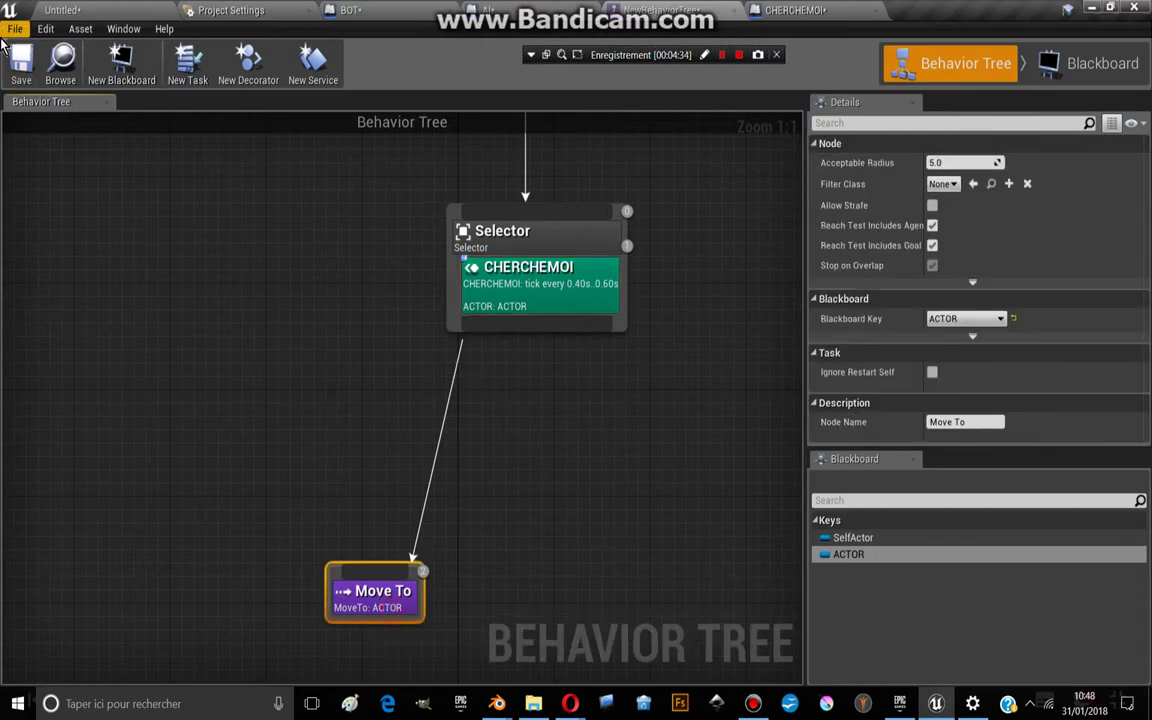
{"action": "left_click", "coordinate": [62, 10]}
{"action": "scroll", "coordinate": [746, 154], "scroll_direction": "down", "scroll_amount": 5}
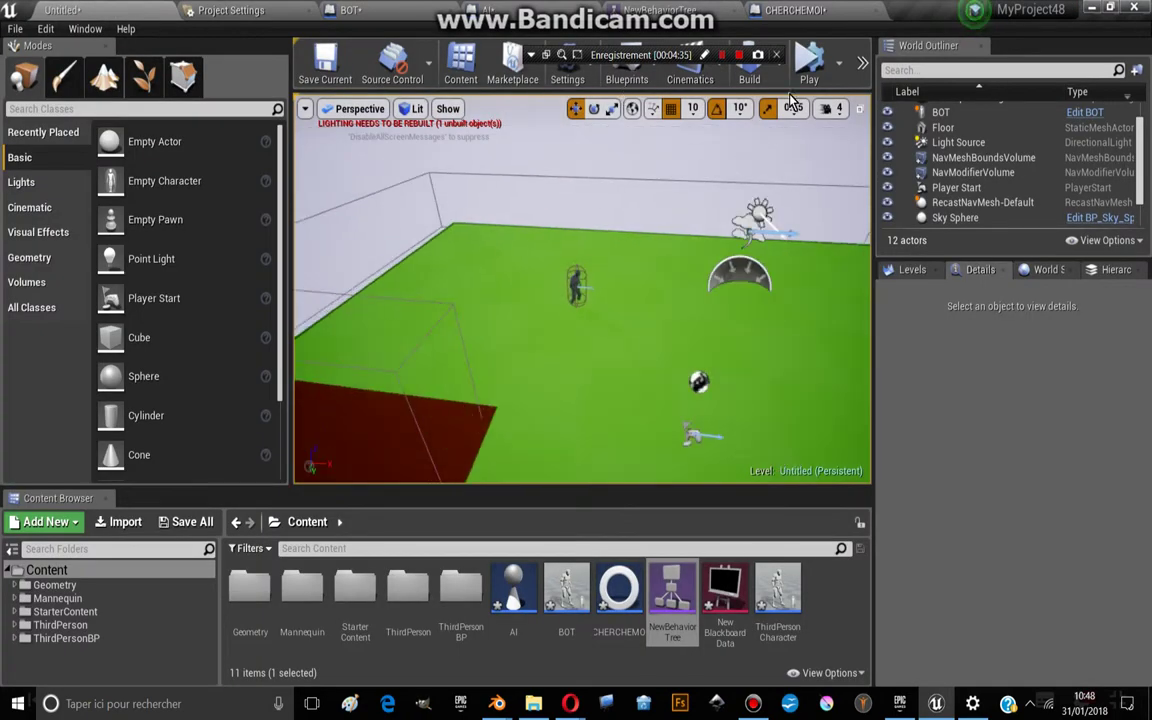
{"action": "key", "text": "alt+p"}
{"action": "right_click", "coordinate": [625, 160]}
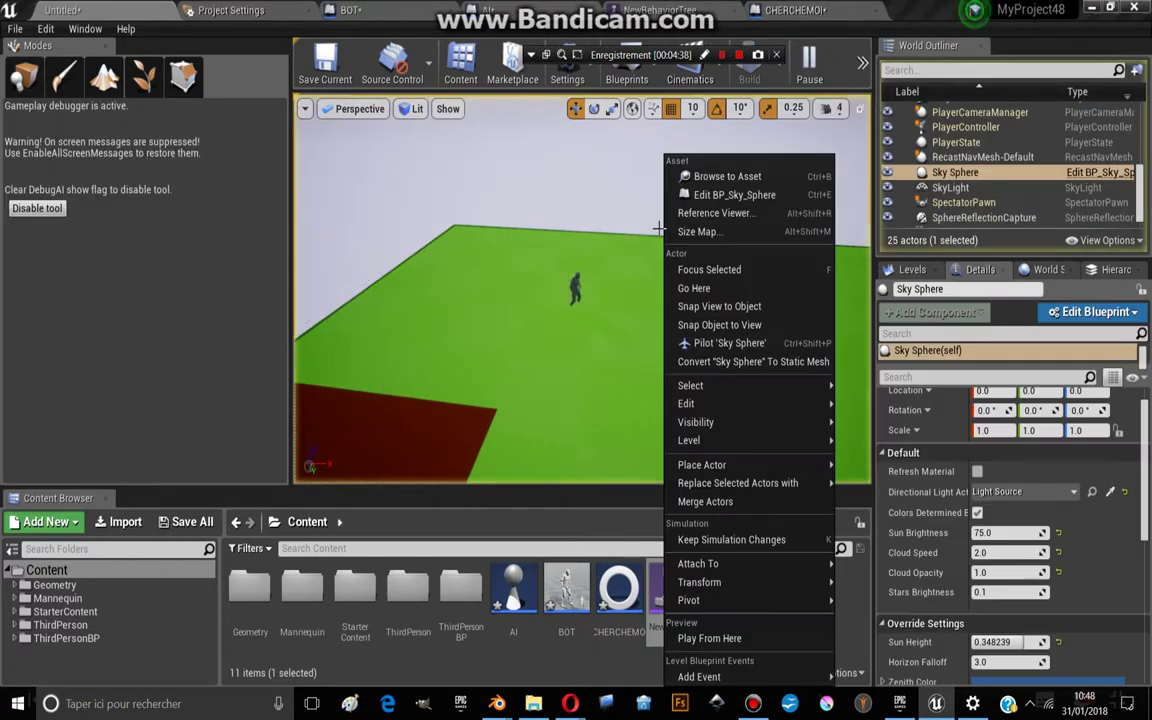
{"action": "key", "text": "Escape"}
{"action": "right_click_drag", "start_coordinate": [580, 300], "coordinate": [520, 310]}
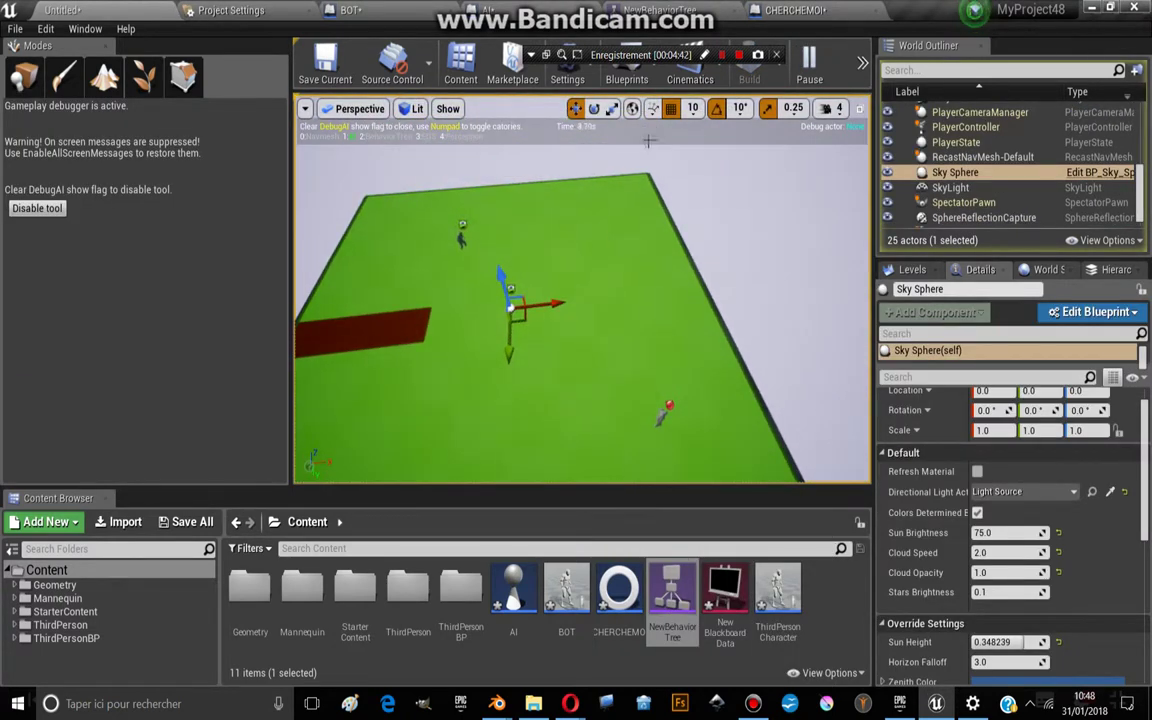
{"action": "key", "text": "Escape"}
{"action": "mouse_move", "coordinate": [580, 290]}
{"action": "right_mouse_down"}
{"action": "mouse_move", "coordinate": [540, 300]}
{"action": "mouse_move", "coordinate": [436, 123]}
{"action": "mouse_move", "coordinate": [718, 254]}
{"action": "right_mouse_up"}
Select the placed ThirdPersonCharacter and set its Auto Possess Player to Player 0
{"action": "left_click", "coordinate": [681, 271]}
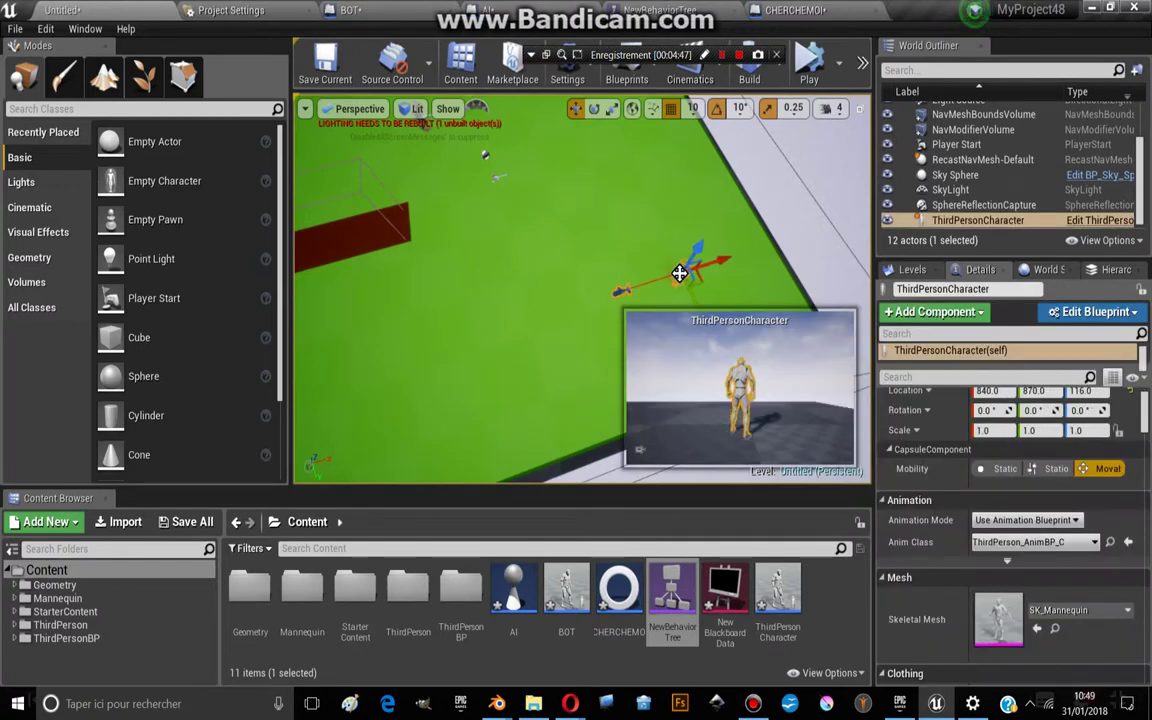
{"action": "scroll", "coordinate": [1010, 480], "scroll_direction": "down", "scroll_amount": 5}
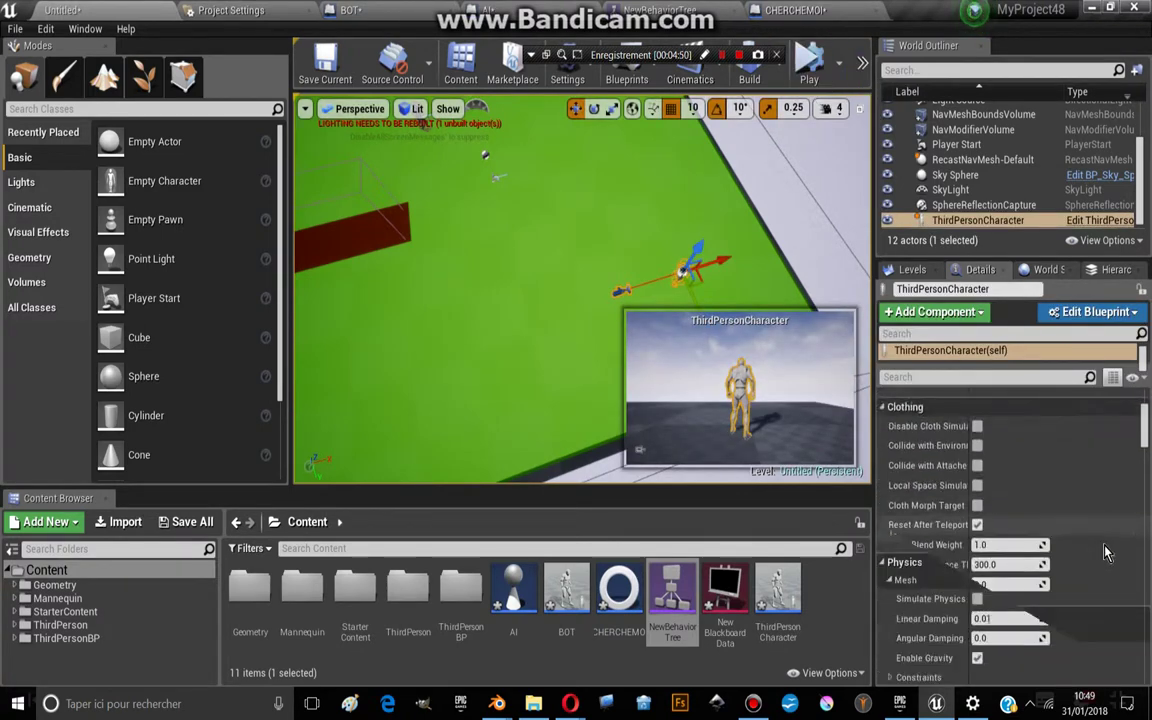
{"action": "scroll", "coordinate": [1010, 480], "scroll_direction": "down", "scroll_amount": 5}
{"action": "left_click_drag", "start_coordinate": [1148, 450], "coordinate": [1148, 660]}
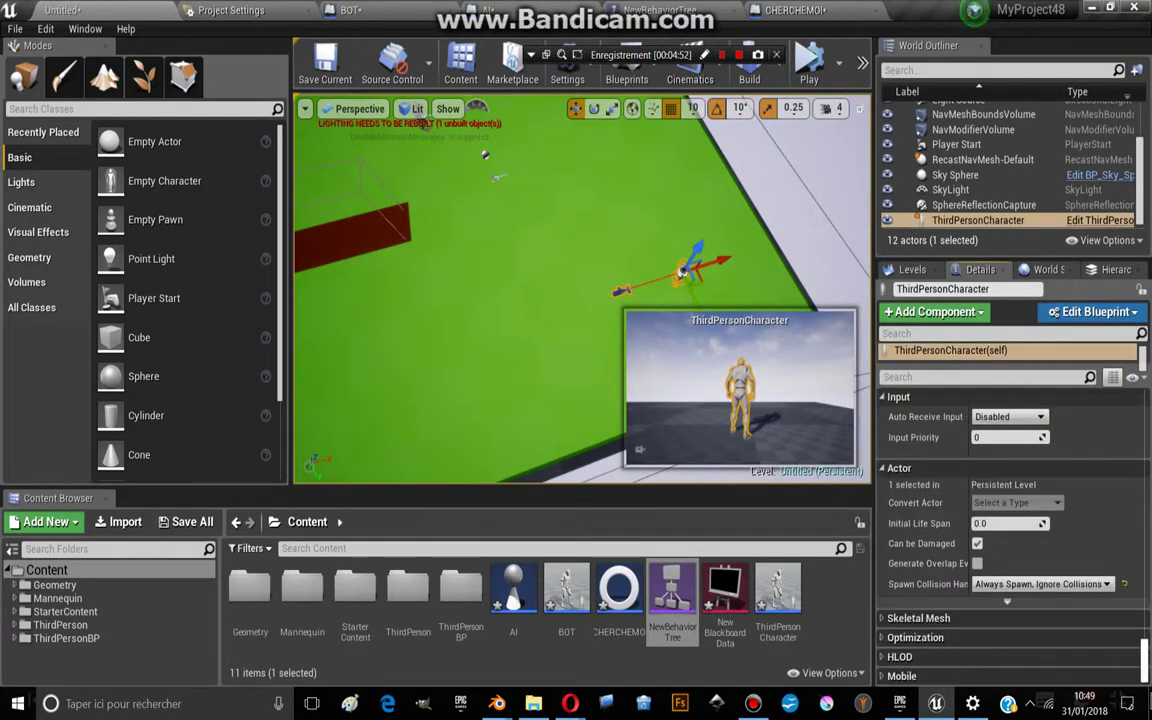
{"action": "scroll", "coordinate": [1025, 563], "scroll_direction": "up", "scroll_amount": 3}
{"action": "left_click", "coordinate": [1015, 533]}
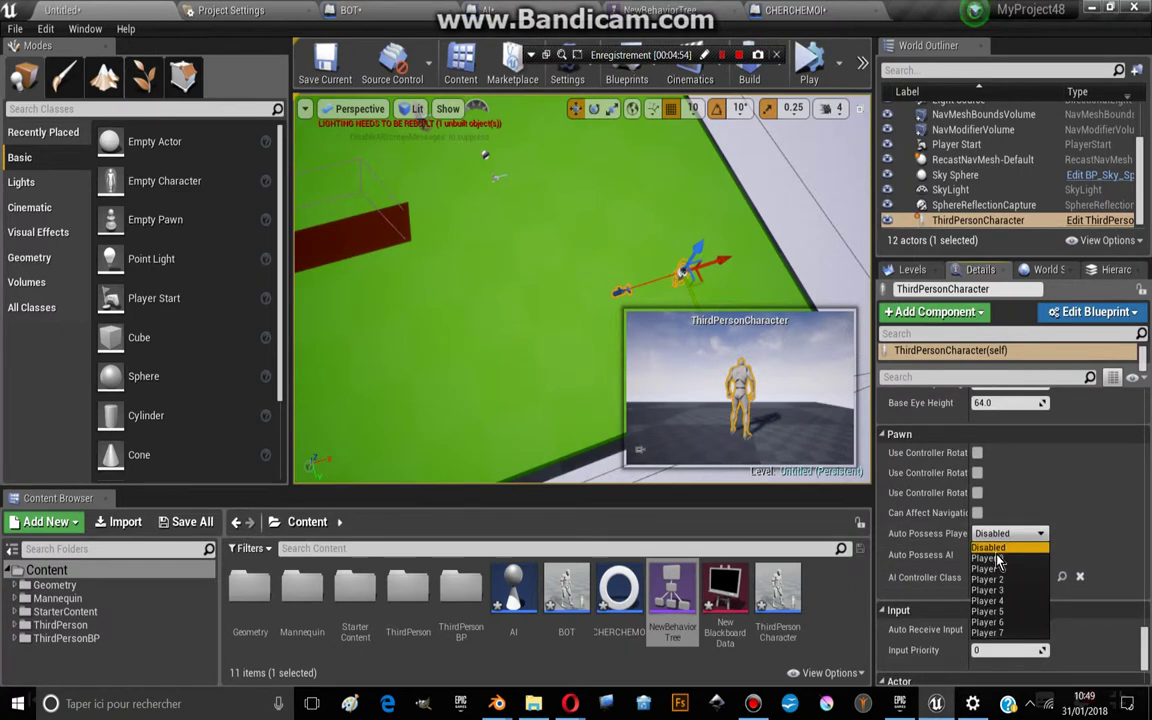
{"action": "left_click", "coordinate": [997, 556]}
{"action": "left_click", "coordinate": [839, 62]}
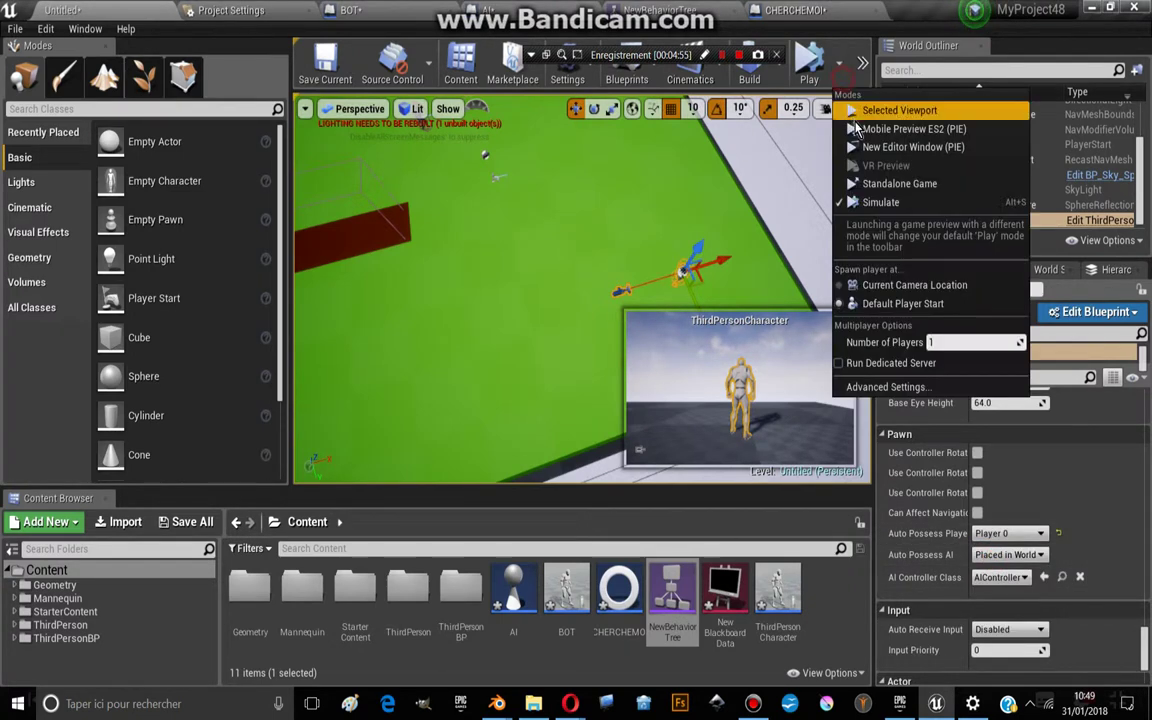
{"action": "left_click", "coordinate": [899, 183]}
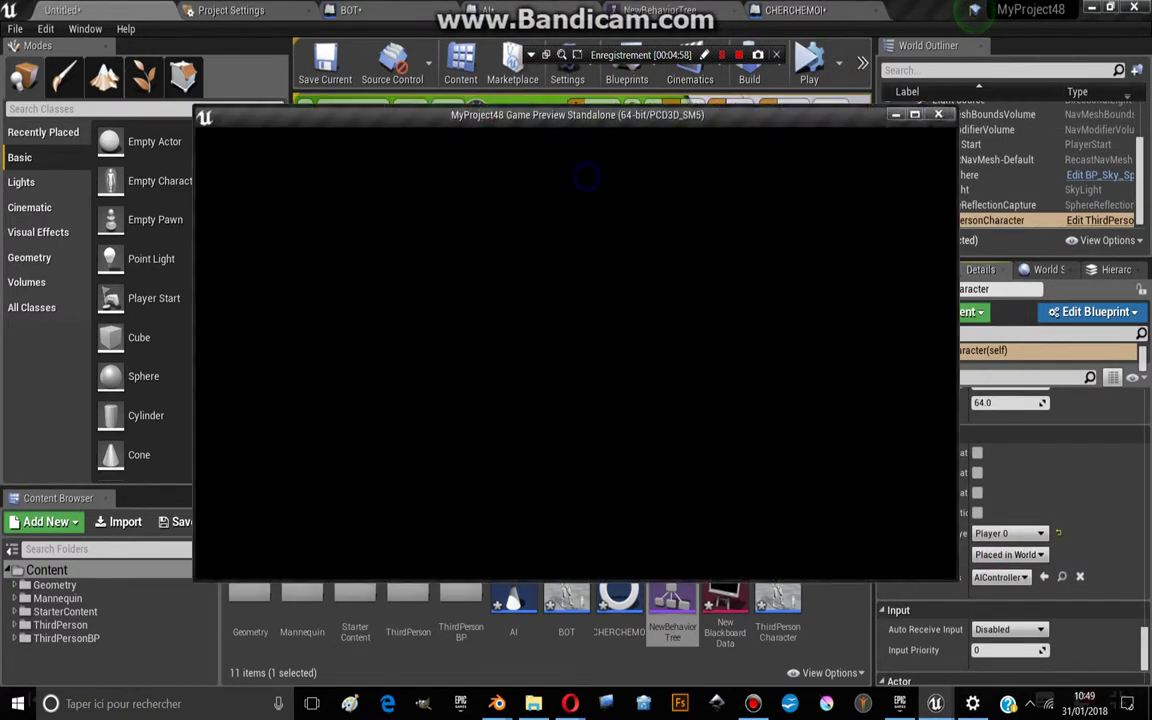
{"action": "key", "text": "w"}
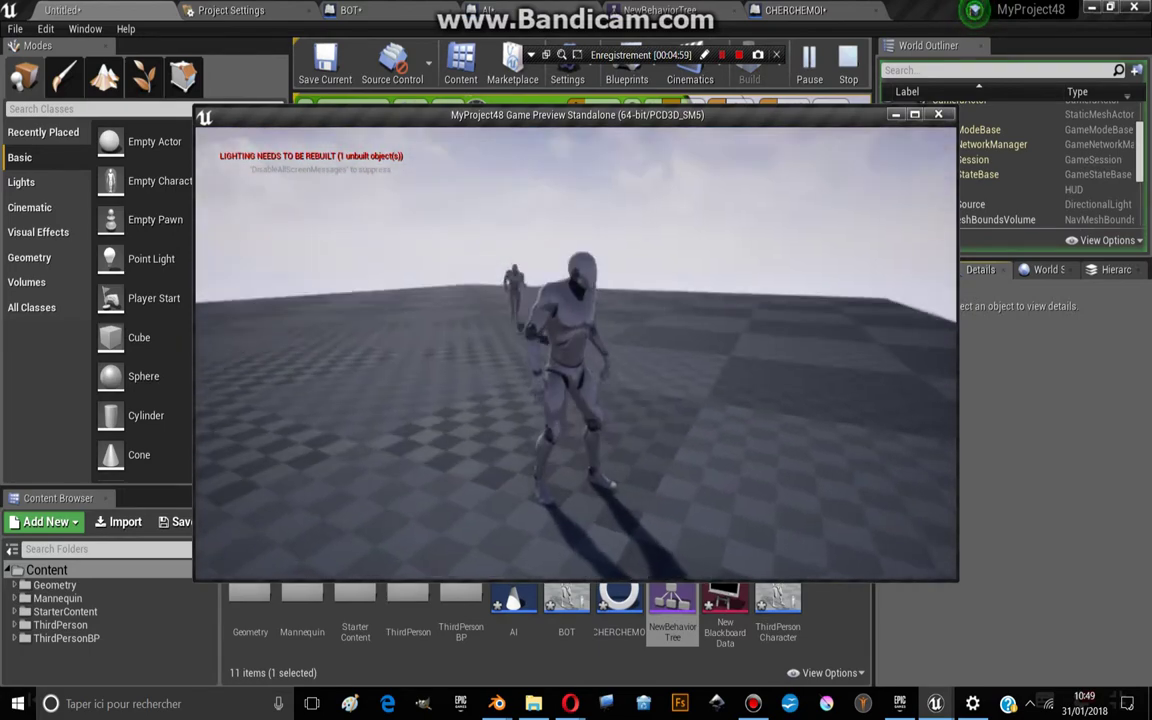
{"action": "key", "text": "w"}
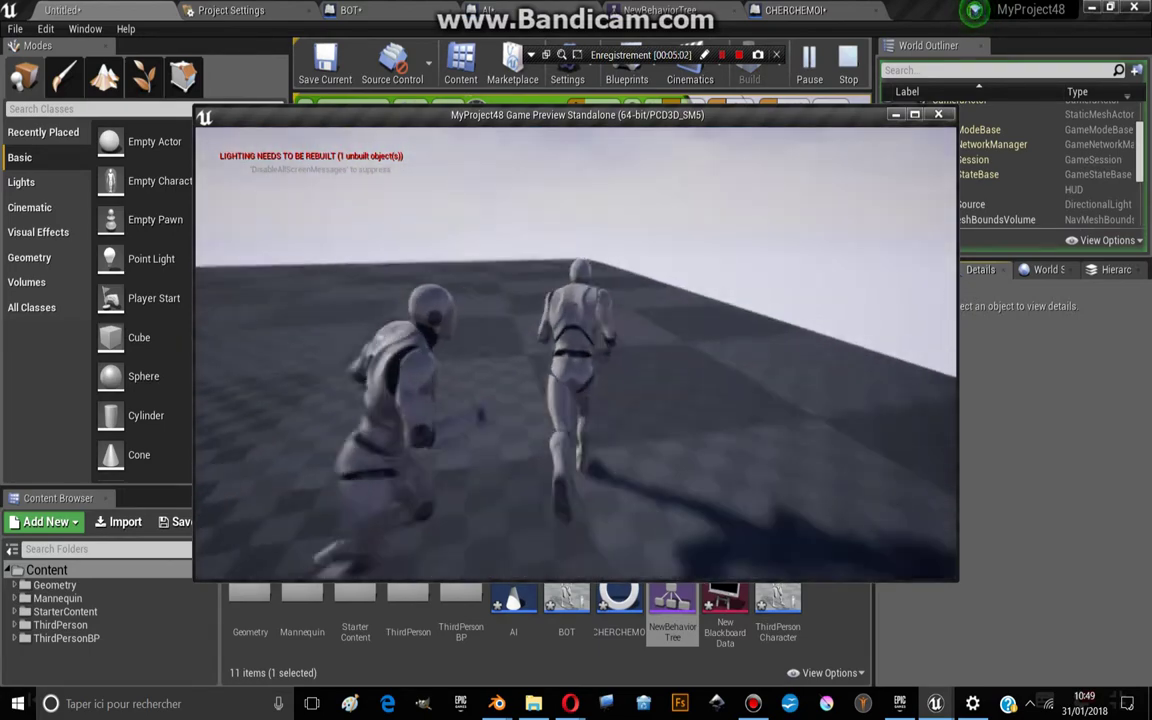
{"action": "key", "text": "w"}
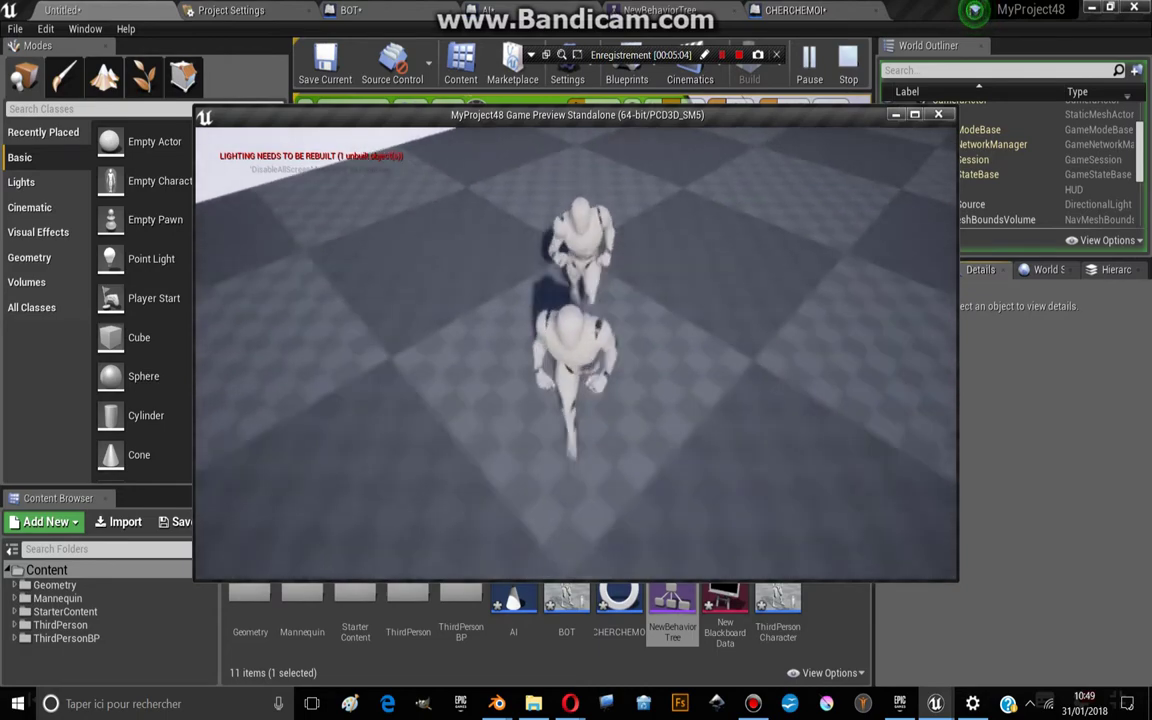
{"action": "key", "text": "w"}
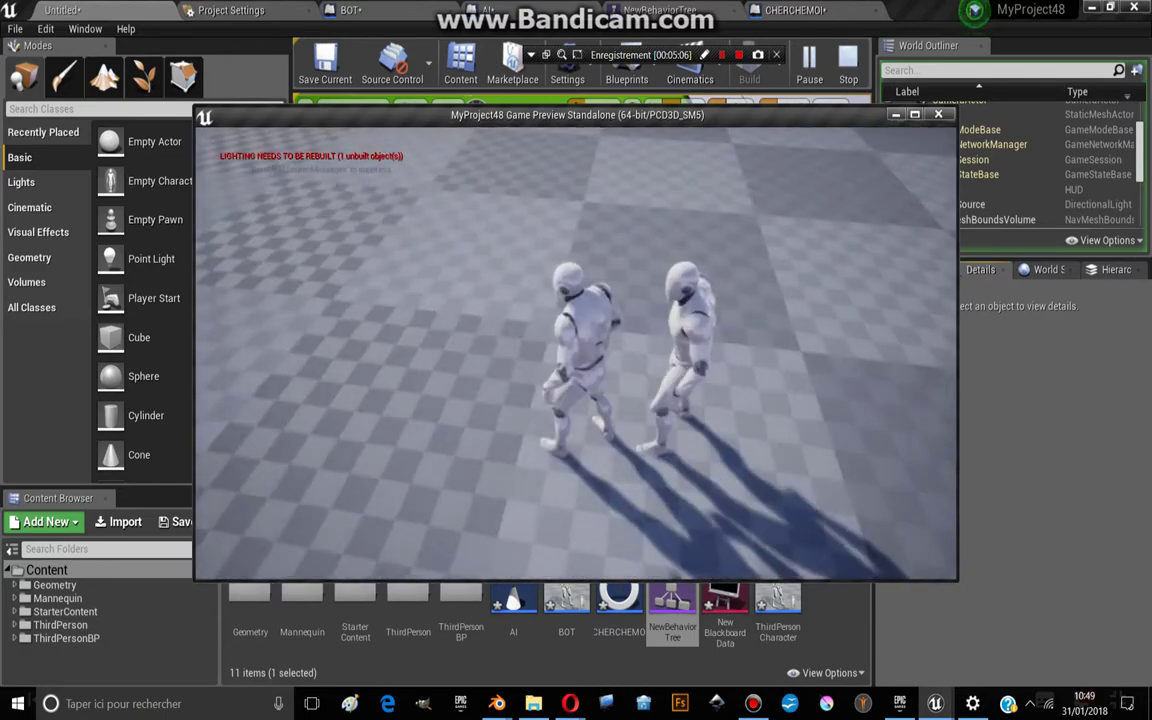
{"action": "key", "text": "Escape"}
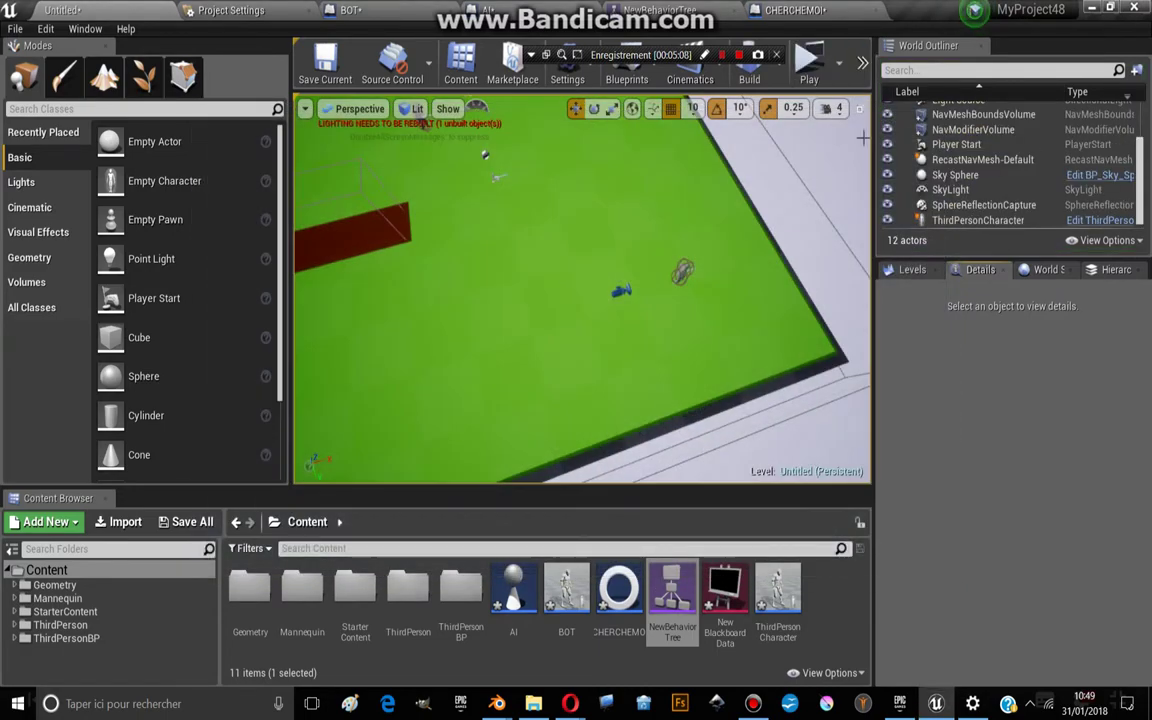
Start Simulate, select the BOT in the viewport, and watch NewBehaviorTree running live
{"action": "left_click", "coordinate": [838, 62]}
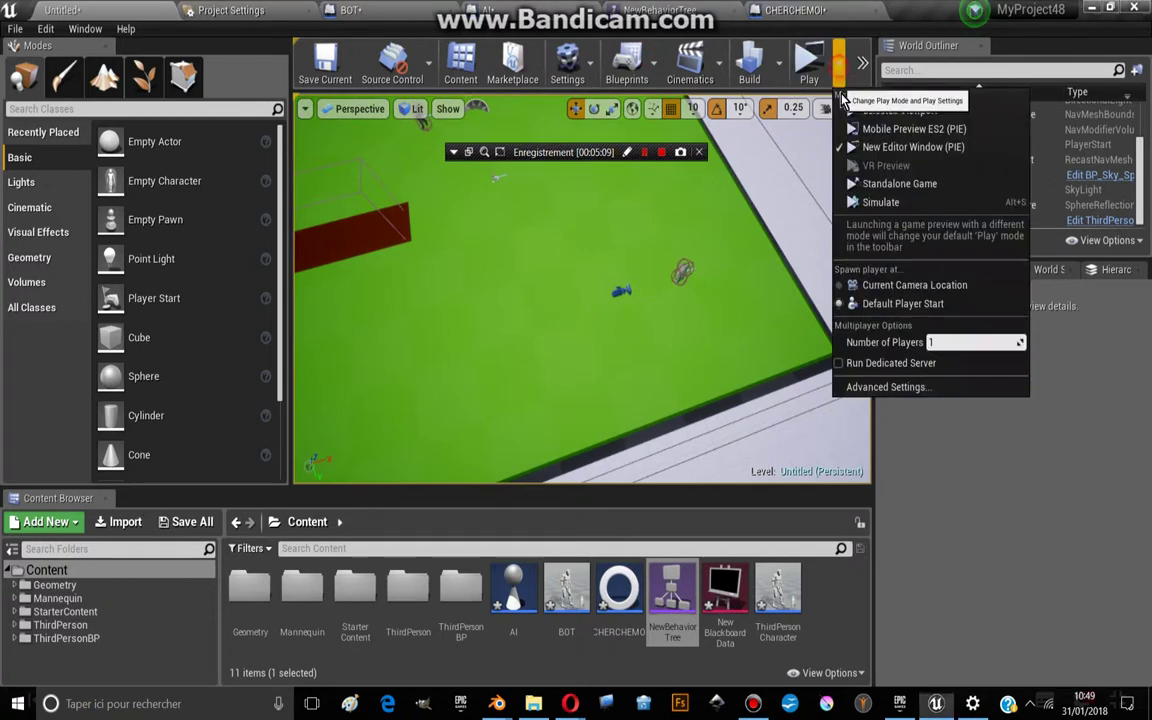
{"action": "left_click", "coordinate": [880, 198]}
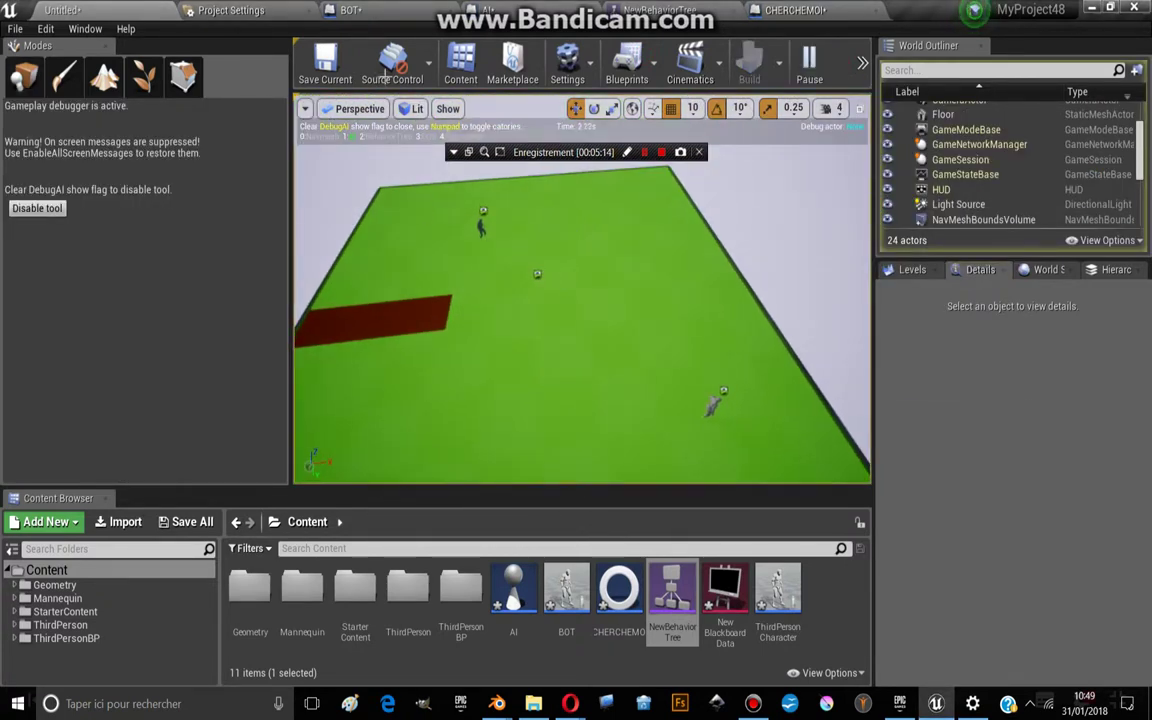
{"action": "mouse_move", "coordinate": [386, 193]}
{"action": "right_mouse_down"}
{"action": "mouse_move", "coordinate": [528, 336]}
{"action": "mouse_move", "coordinate": [560, 330]}
{"action": "right_mouse_up"}
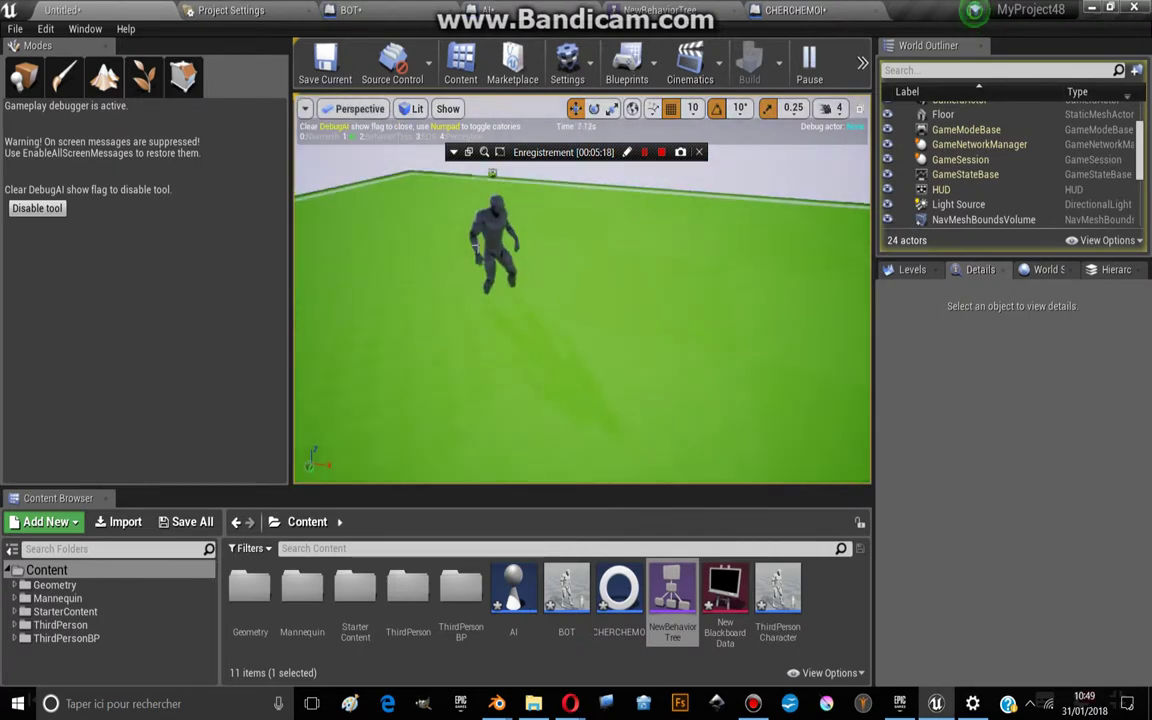
{"action": "left_click", "coordinate": [492, 200]}
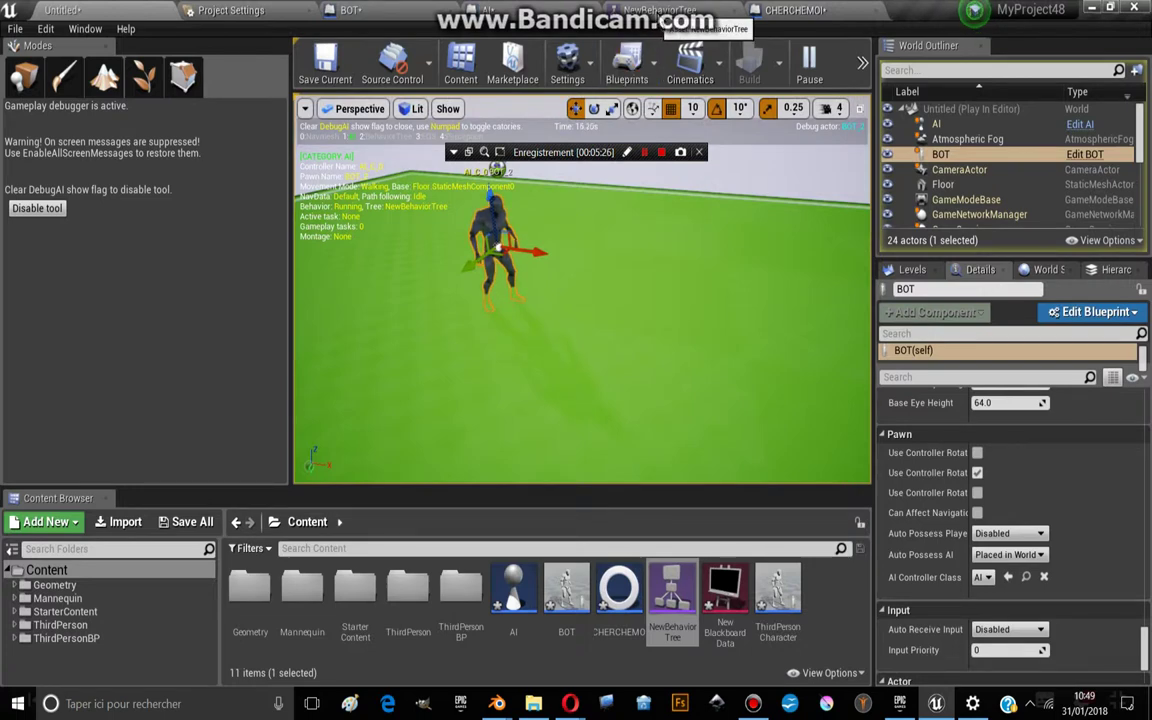
{"action": "left_click", "coordinate": [658, 10]}
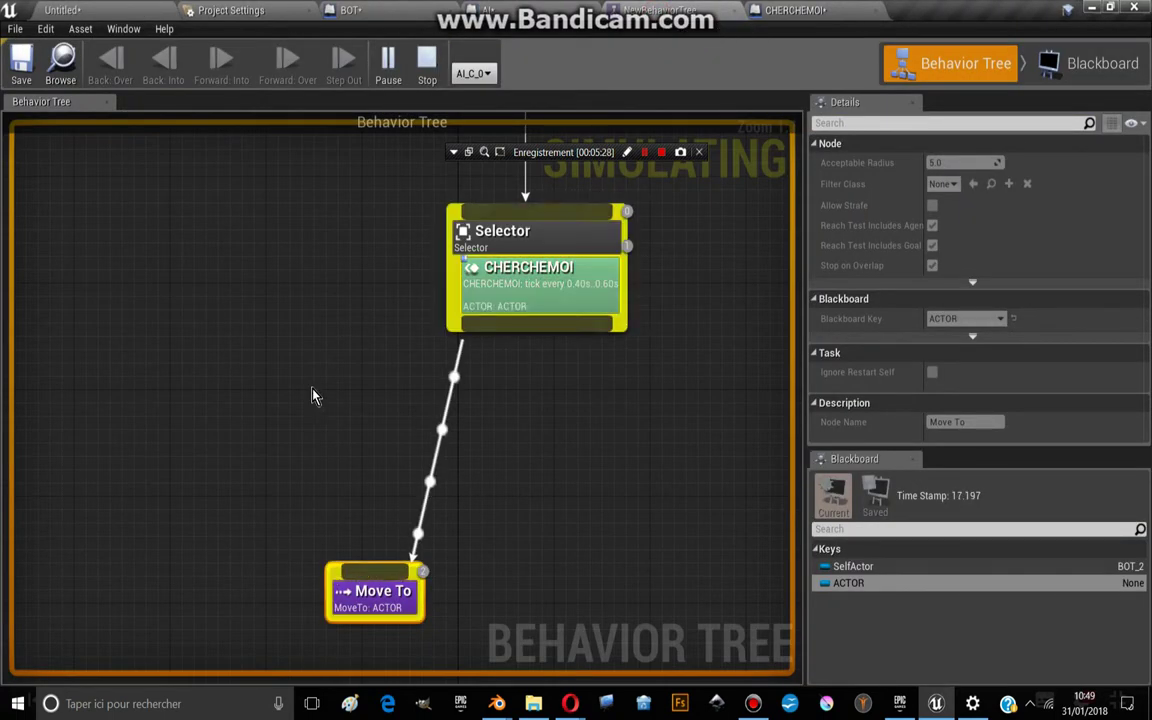
Stop the simulation and add a Wait task under the Selector with a 2.0 second wait
{"action": "key", "text": "Escape"}
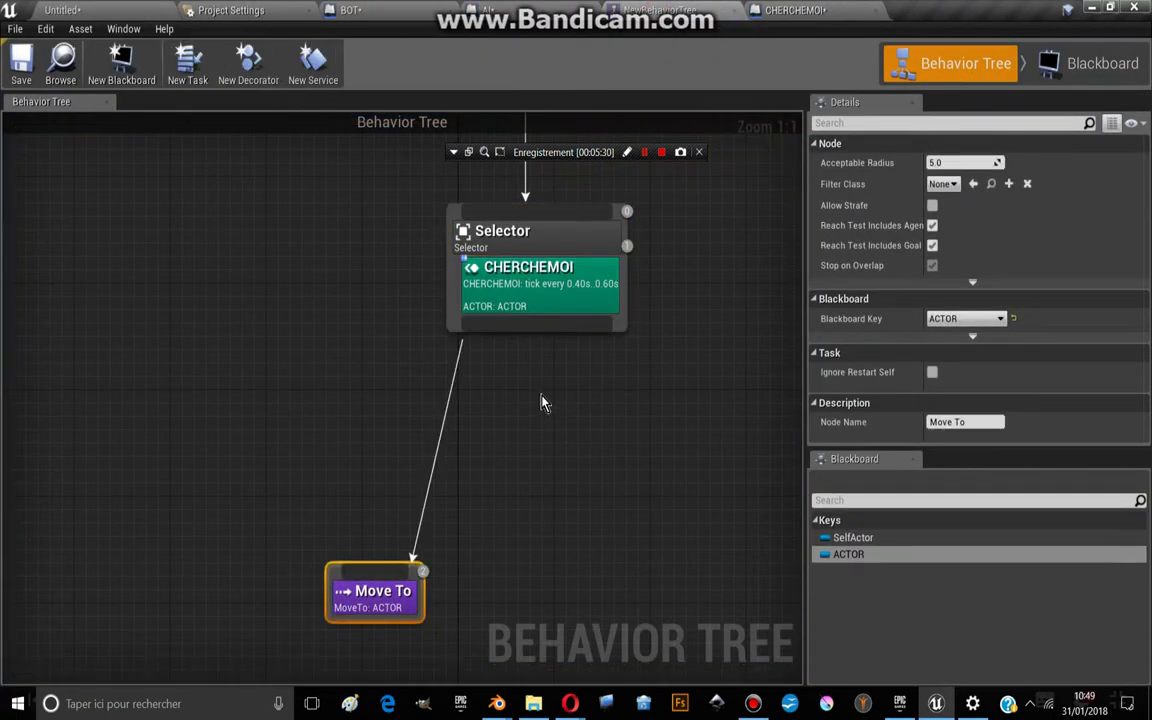
{"action": "left_click_drag", "start_coordinate": [545, 330], "coordinate": [640, 512]}
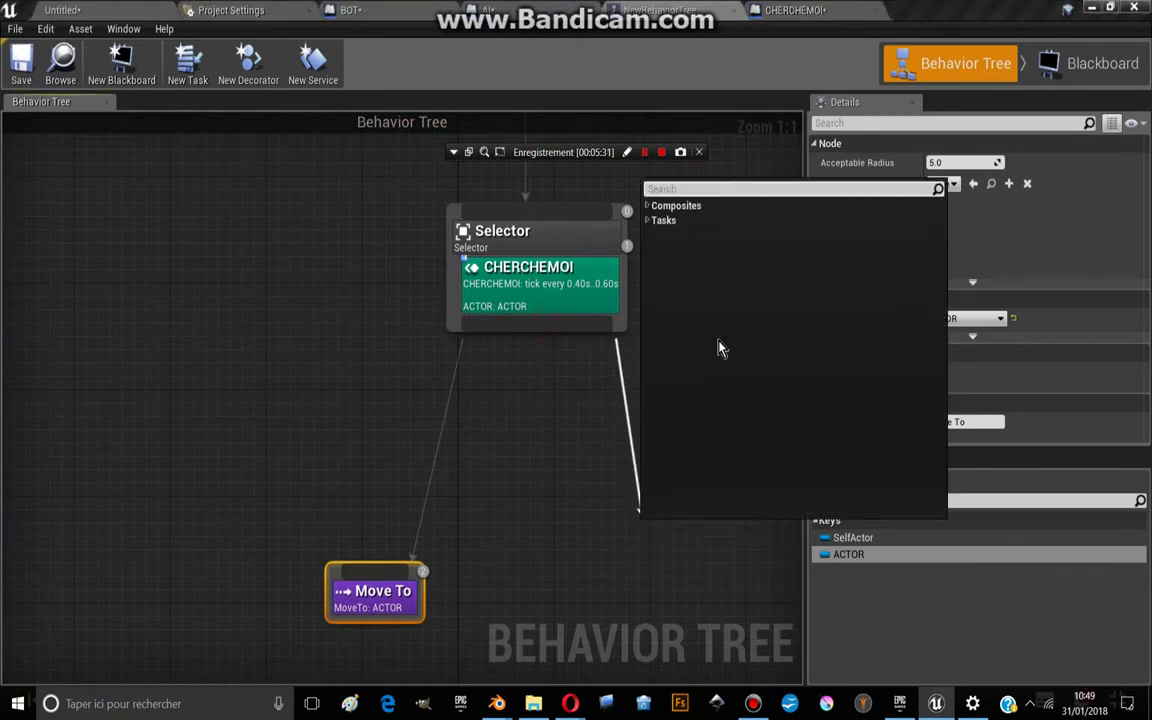
{"action": "left_click", "coordinate": [660, 220]}
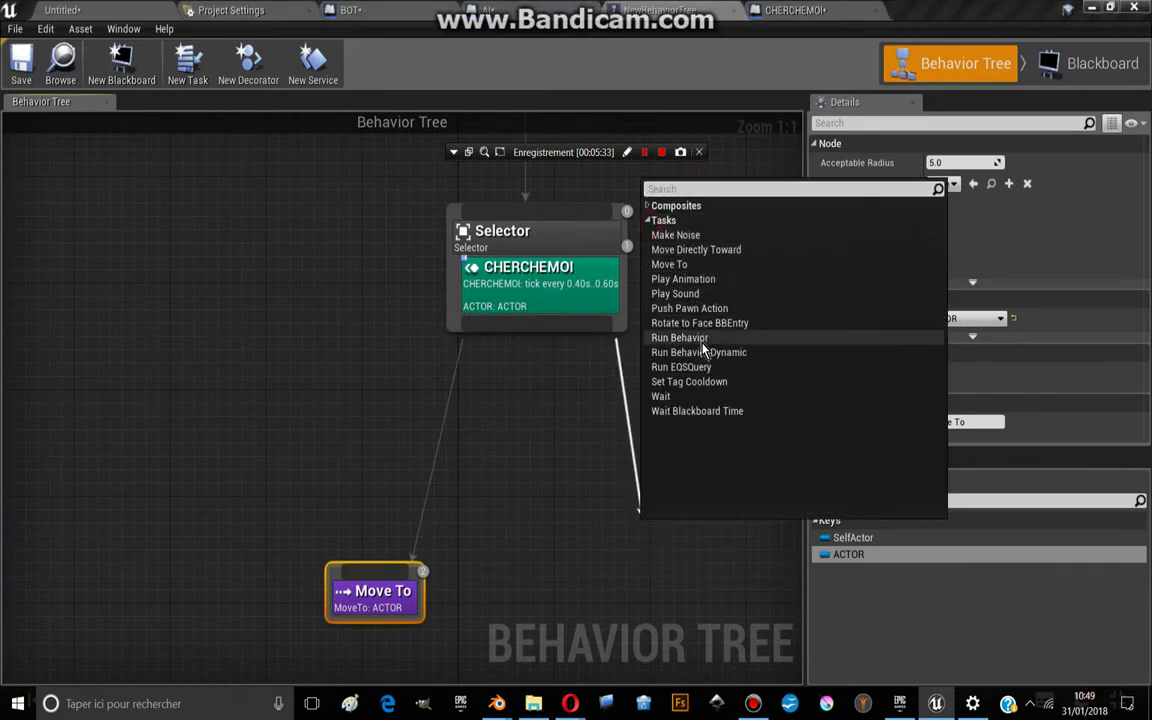
{"action": "left_click", "coordinate": [684, 398]}
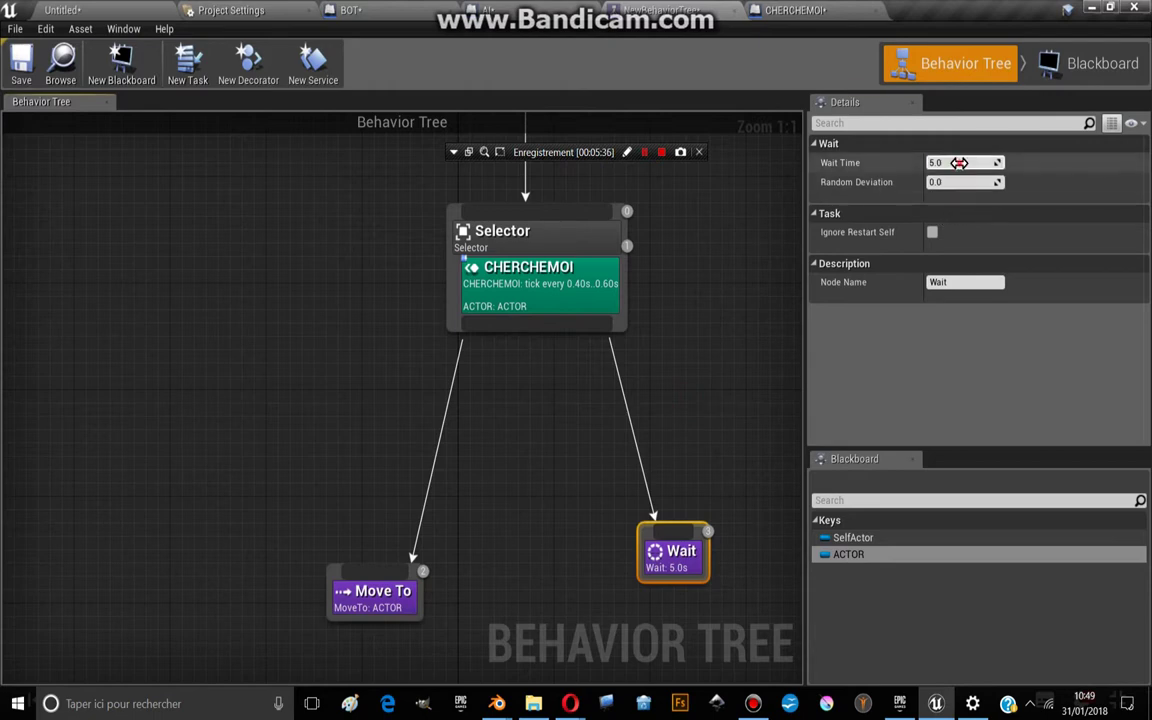
{"action": "type", "text": "2"}
{"action": "key", "text": "Return"}
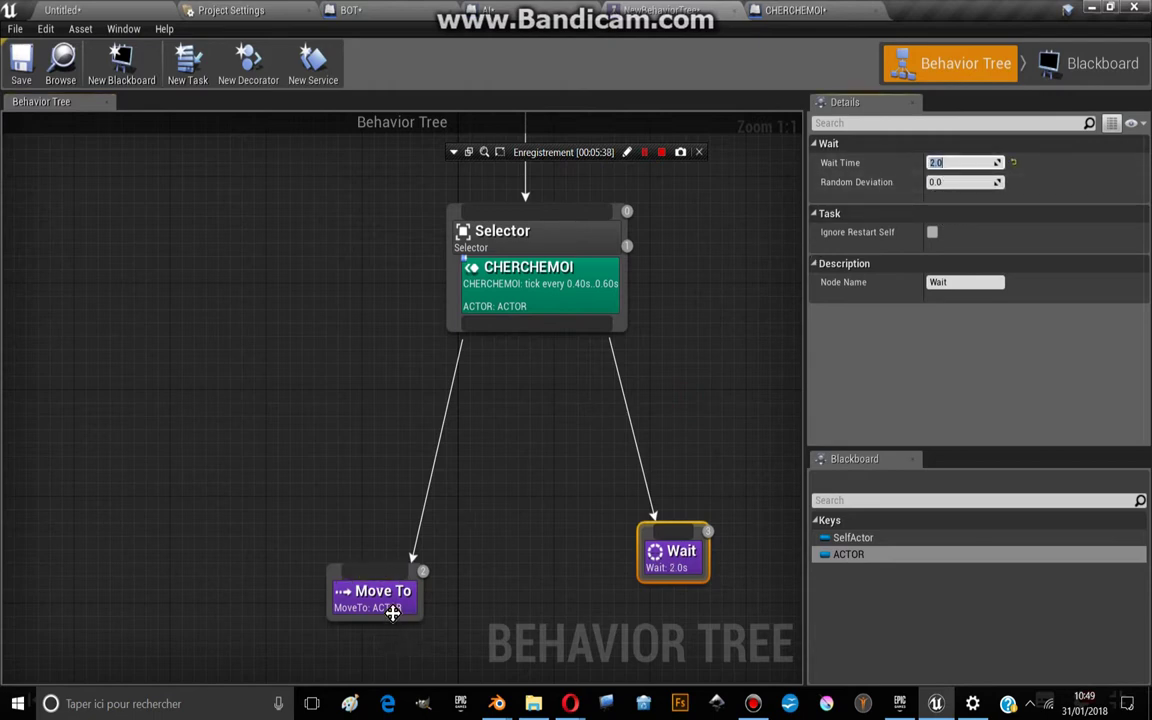
Set the Move To node's Acceptable Radius to 150
{"action": "left_click", "coordinate": [392, 614]}
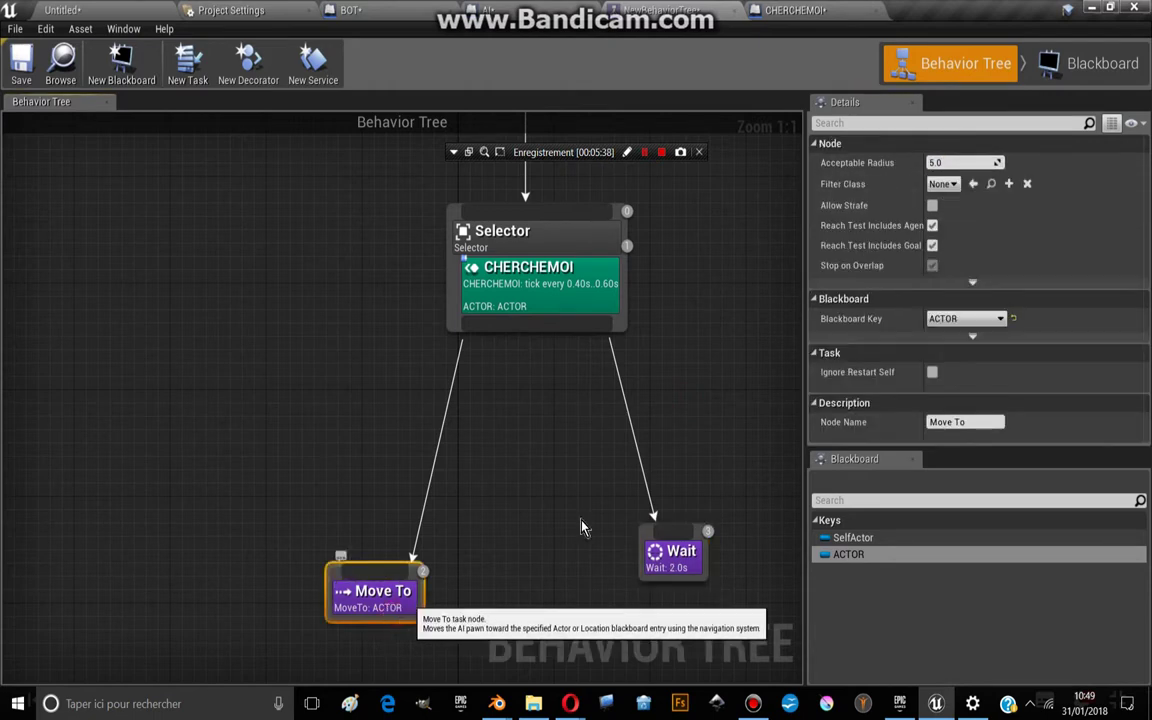
{"action": "left_click", "coordinate": [946, 165]}
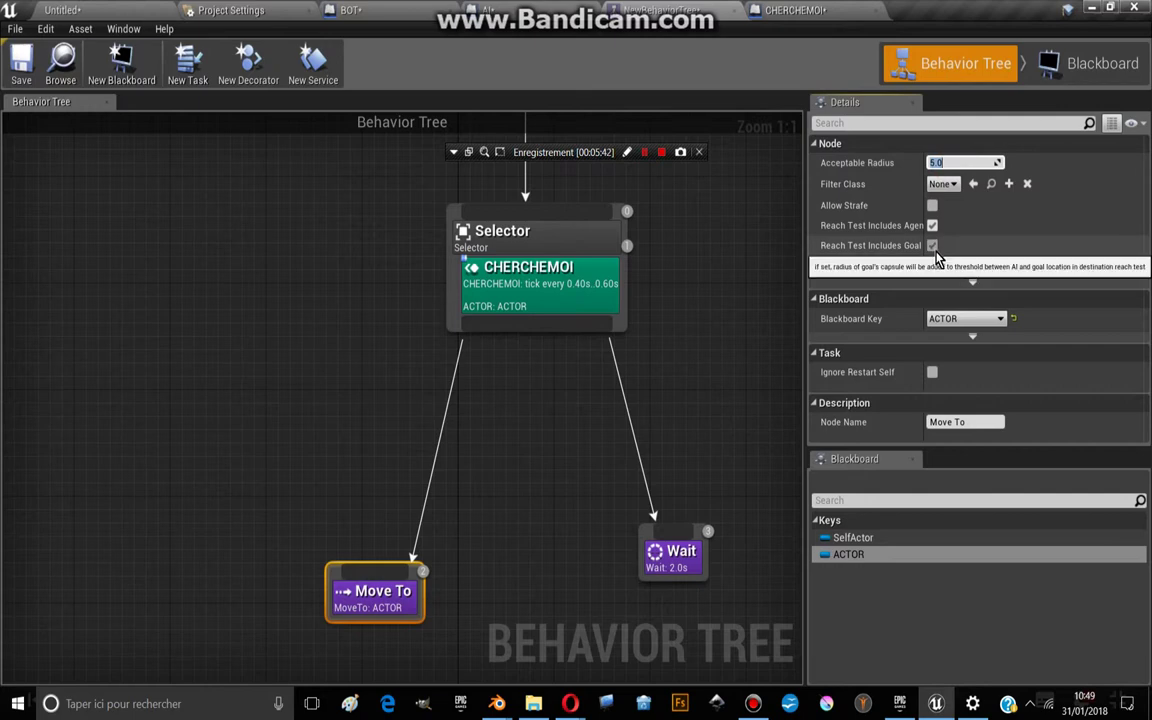
{"action": "type", "text": "100"}
{"action": "key", "text": "Return"}
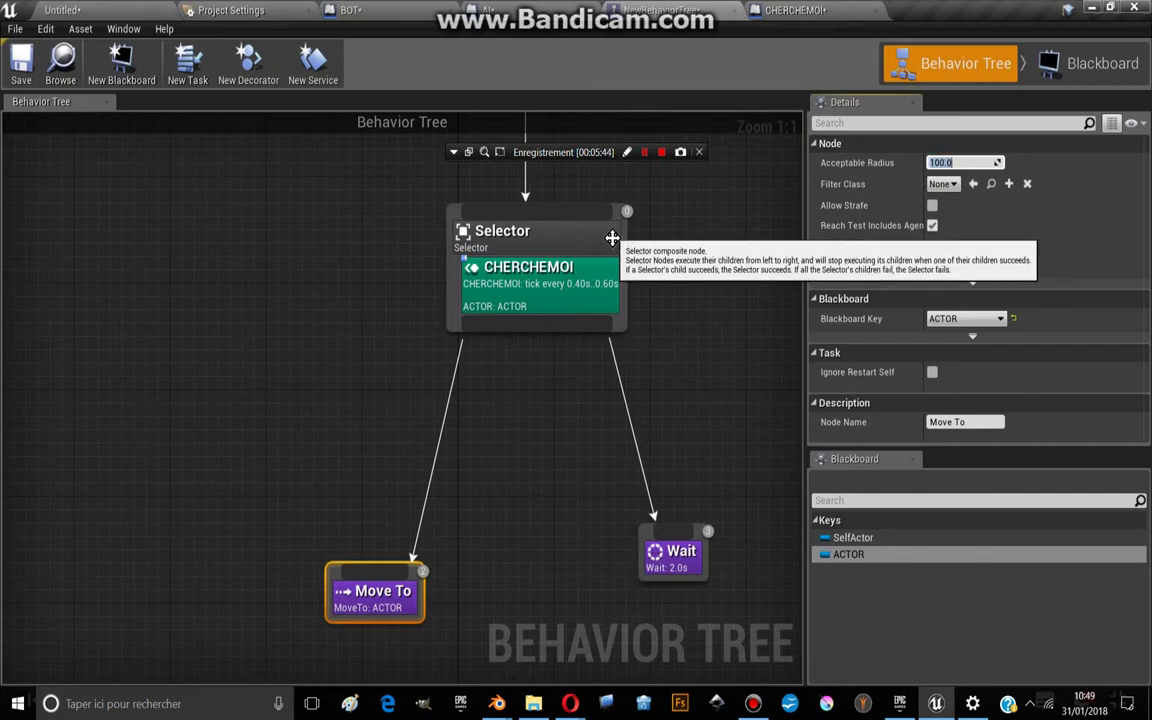
{"action": "type", "text": "150"}
{"action": "key", "text": "Return"}
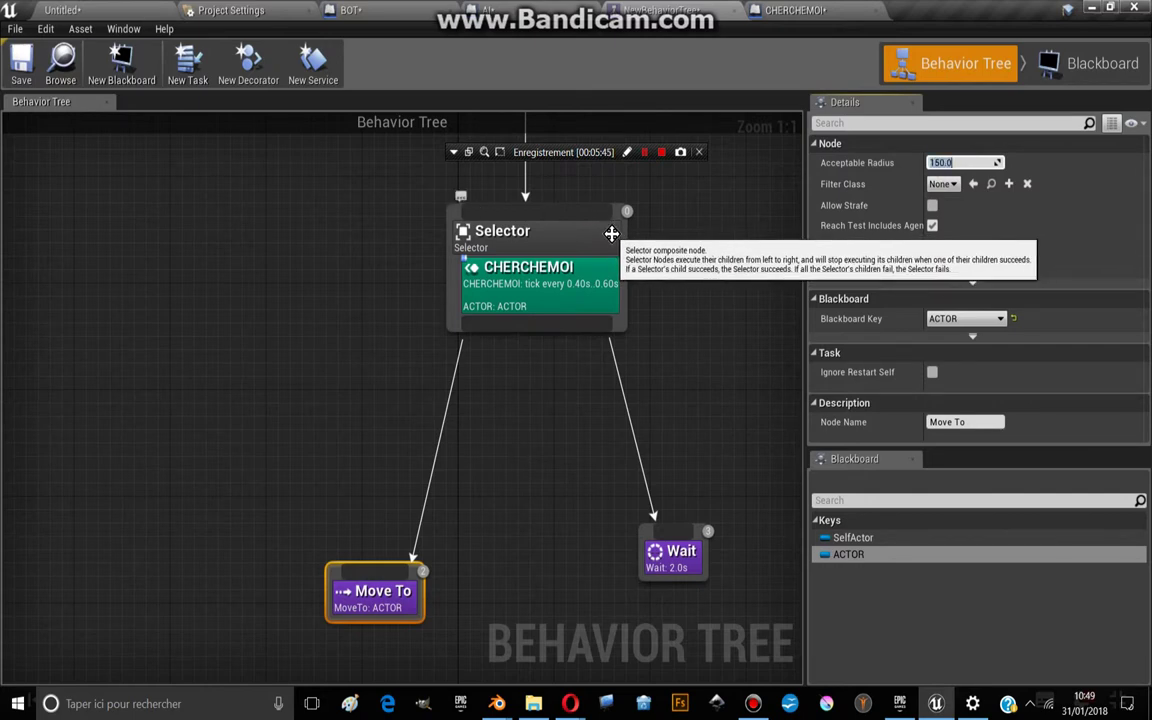
Bring the level camera toward the floor, play the level, and watch NewBehaviorTree run the Wait branch
{"action": "left_click", "coordinate": [95, 12]}
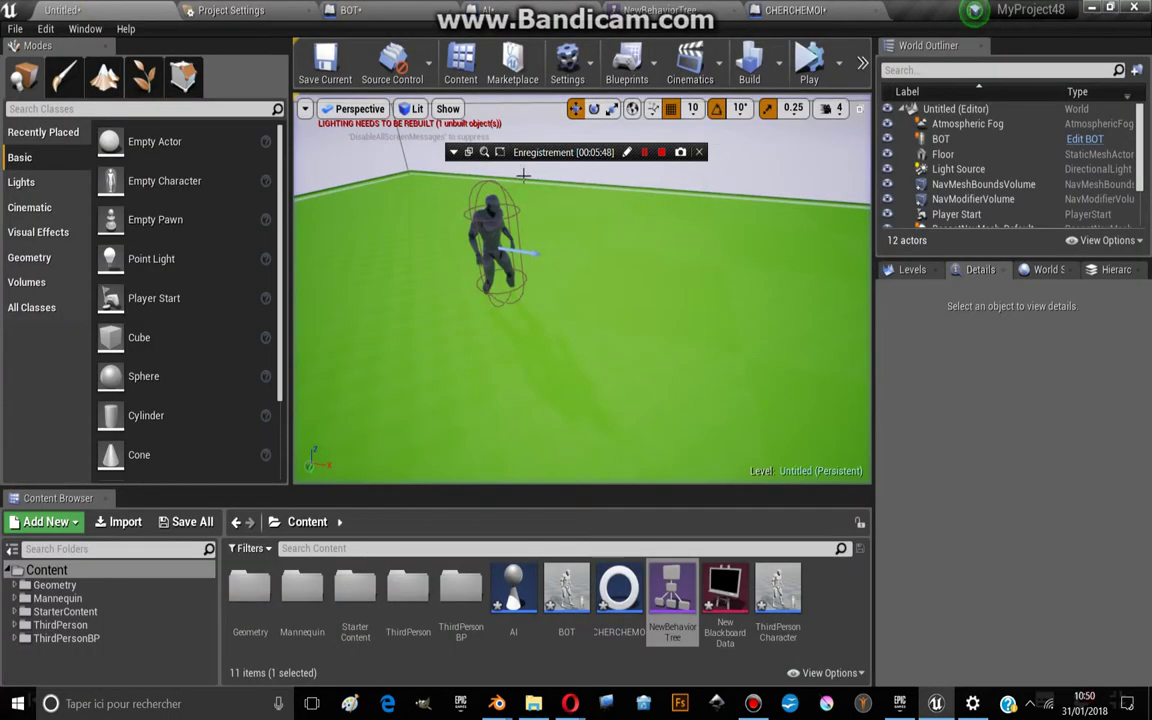
{"action": "right_click_drag", "start_coordinate": [523, 175], "coordinate": [530, 200]}
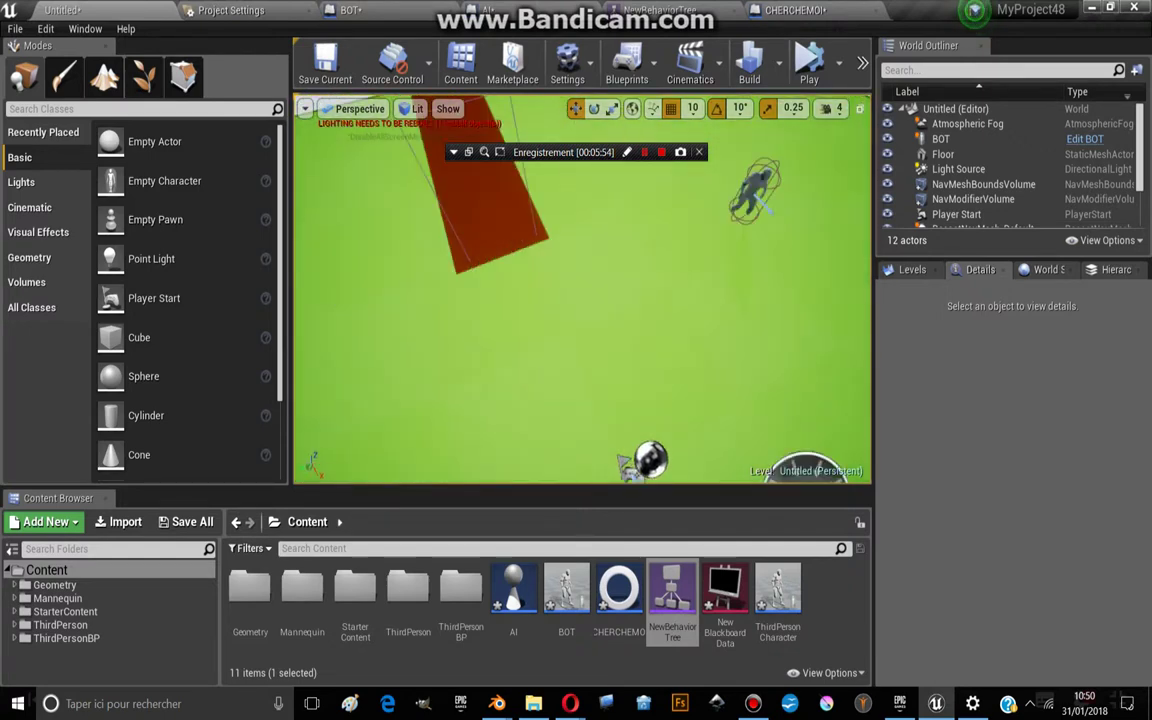
{"action": "right_click_drag", "start_coordinate": [589, 191], "coordinate": [589, 191]}
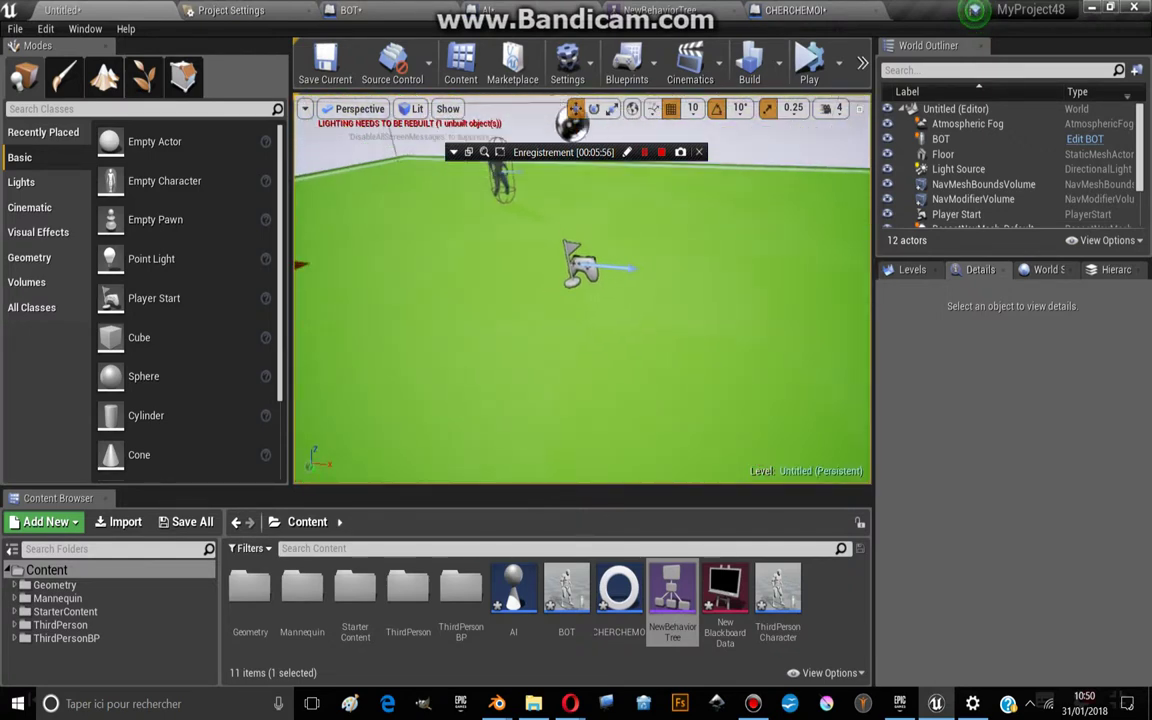
{"action": "right_click_drag", "start_coordinate": [543, 237], "coordinate": [543, 237]}
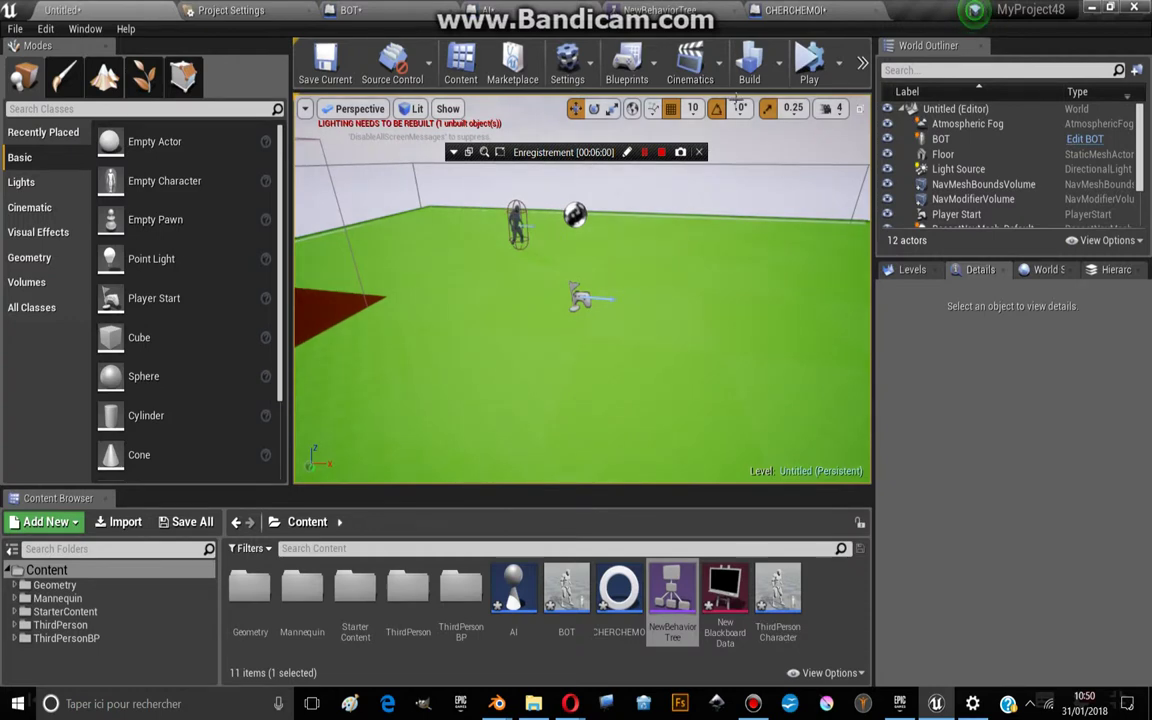
{"action": "left_click", "coordinate": [809, 65]}
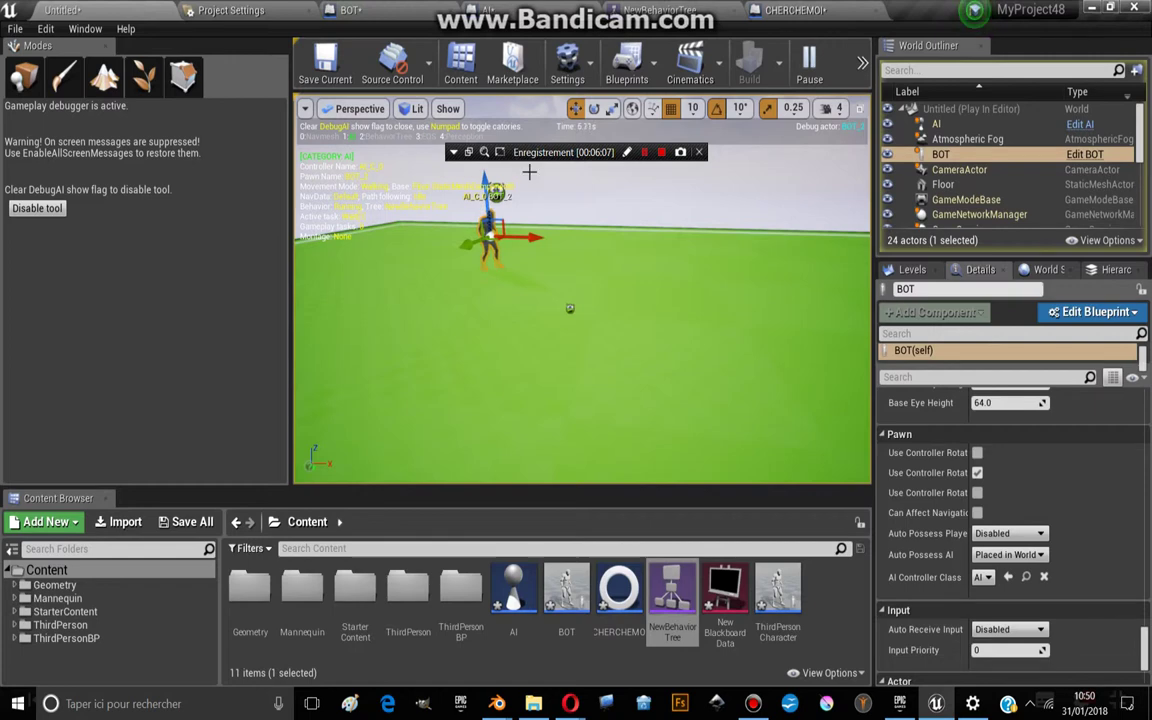
{"action": "left_click", "coordinate": [622, 8]}
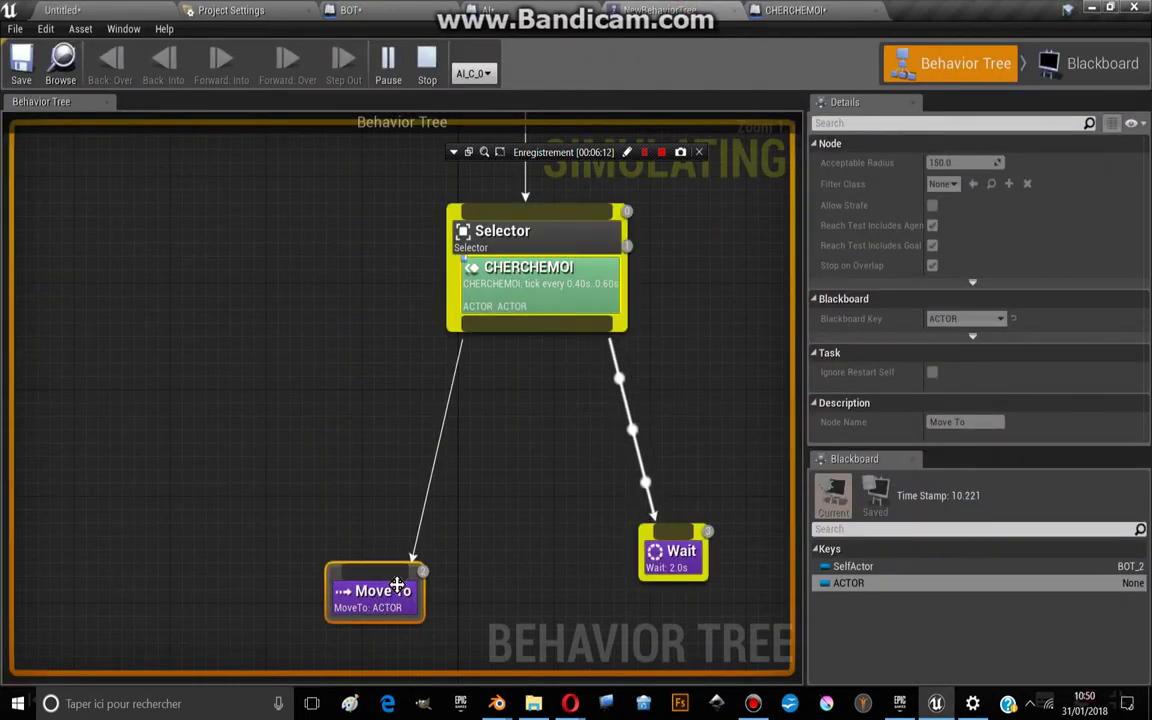
Inspect the CHERCHEMOI event graph, return to the running level, and bring up the stop/eject options
{"action": "left_click", "coordinate": [808, 10]}
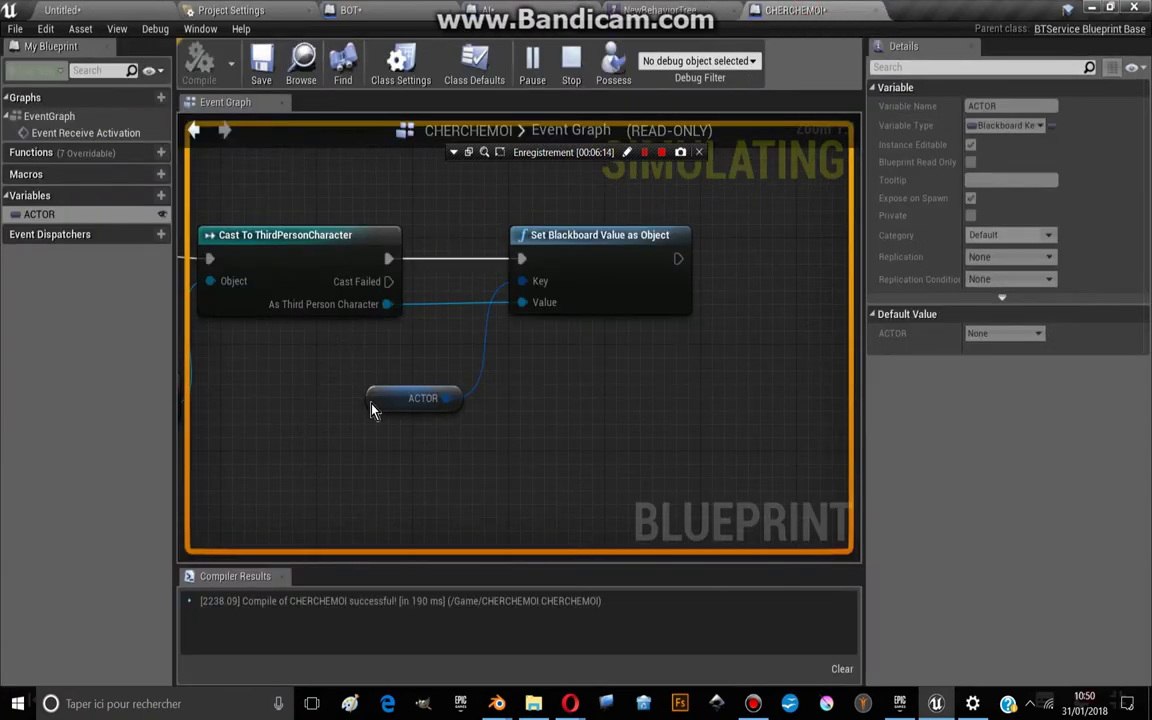
{"action": "right_click_drag", "start_coordinate": [370, 410], "coordinate": [593, 385]}
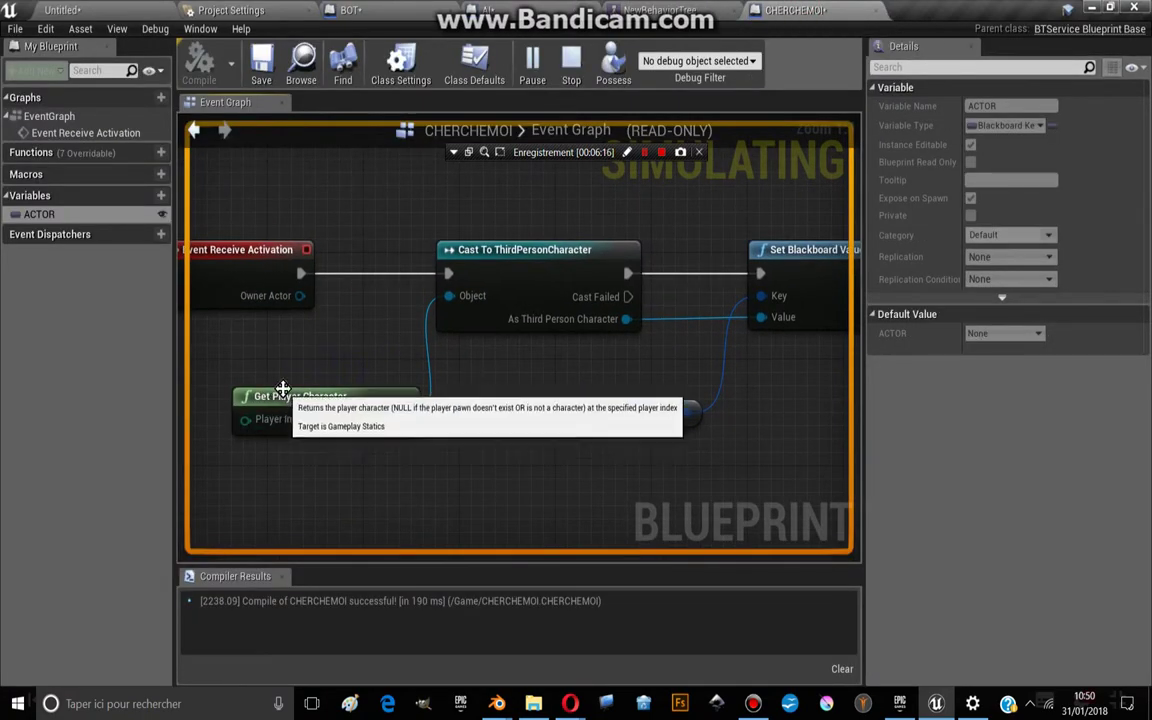
{"action": "left_click", "coordinate": [113, 11]}
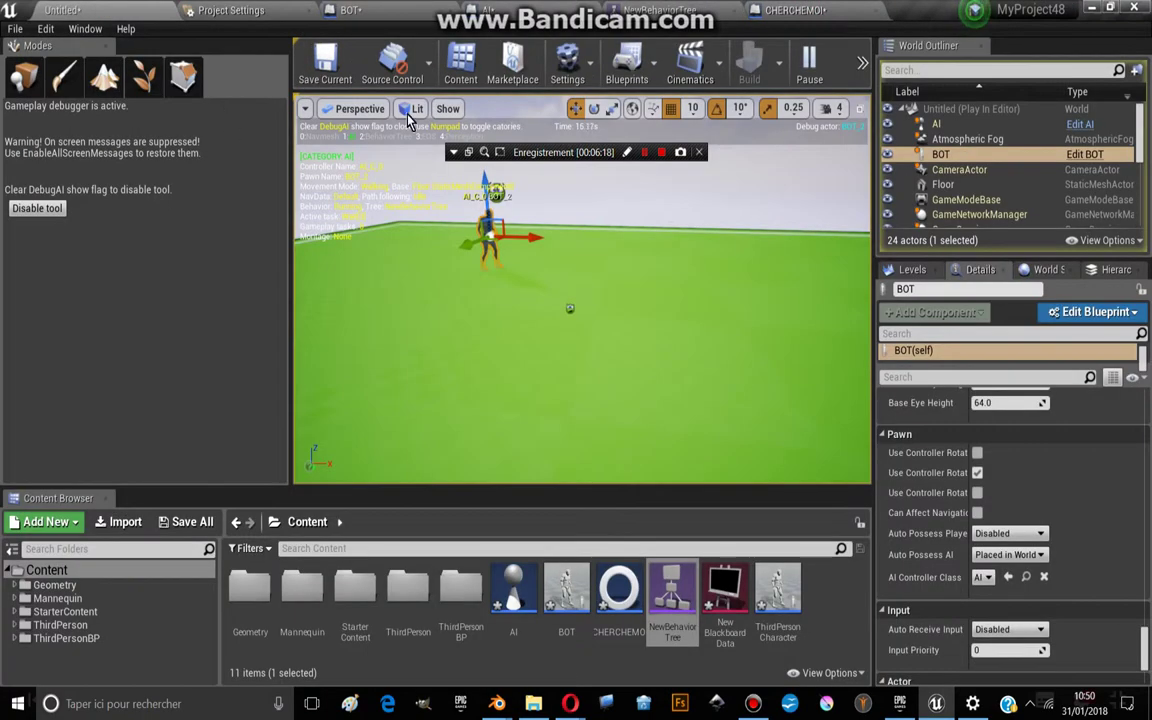
{"action": "left_click", "coordinate": [795, 11]}
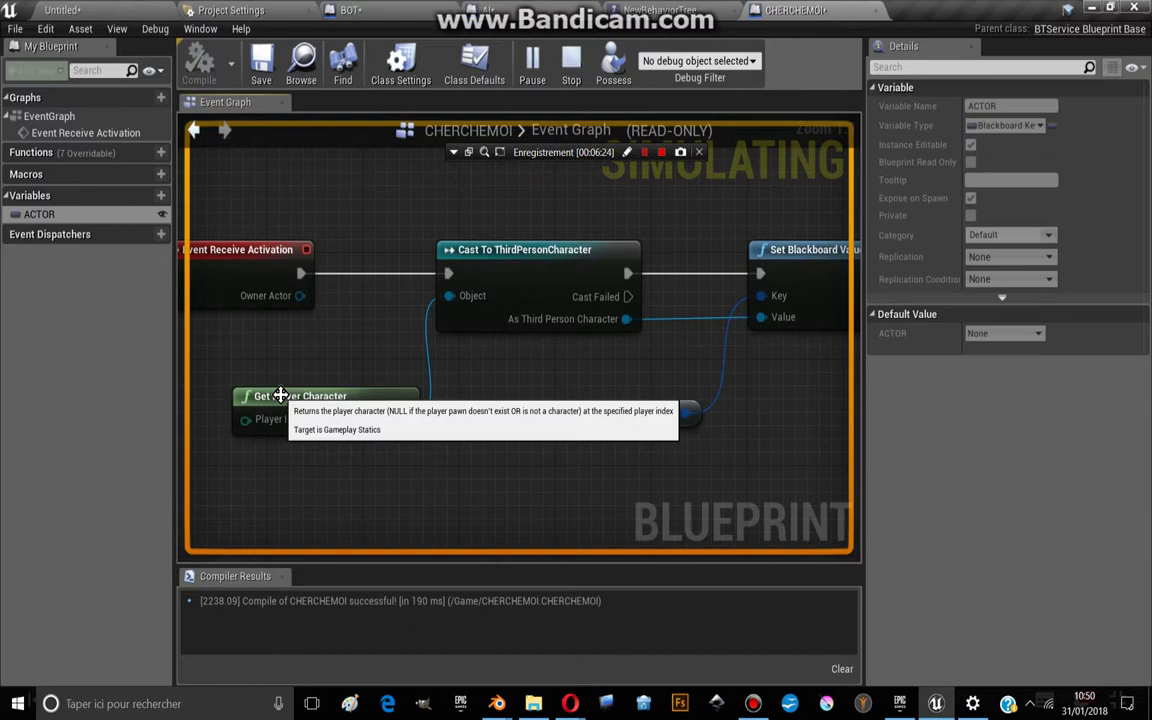
{"action": "left_click", "coordinate": [63, 10]}
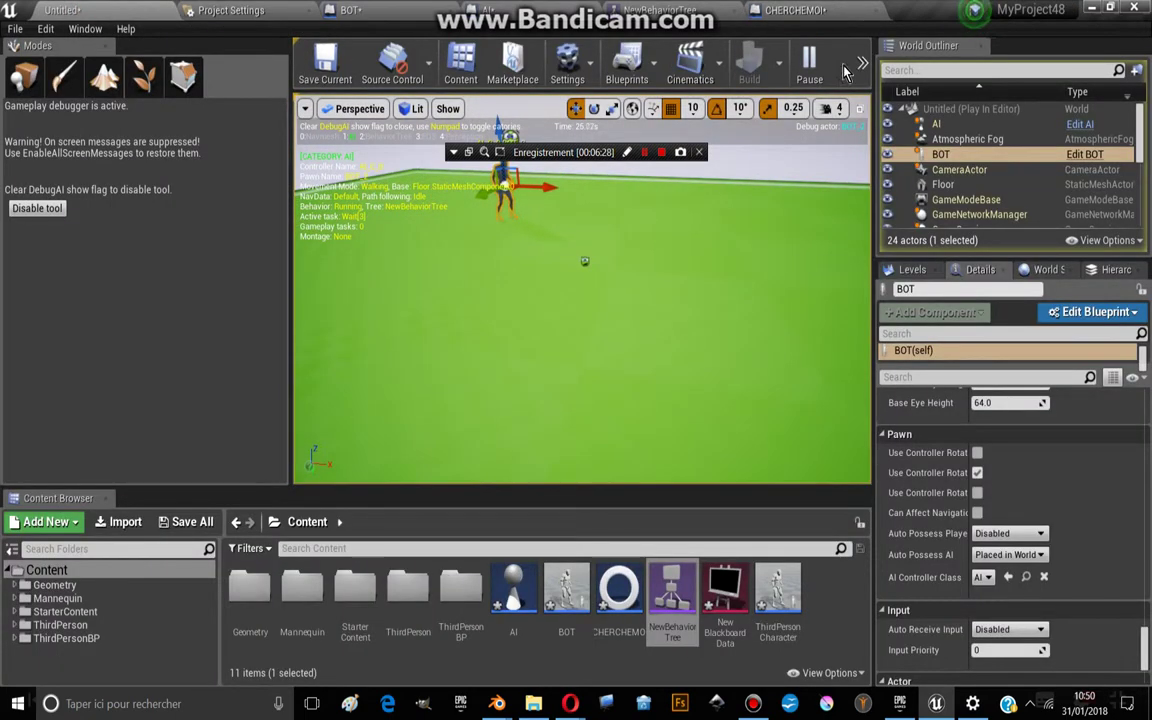
{"action": "left_click", "coordinate": [863, 62]}
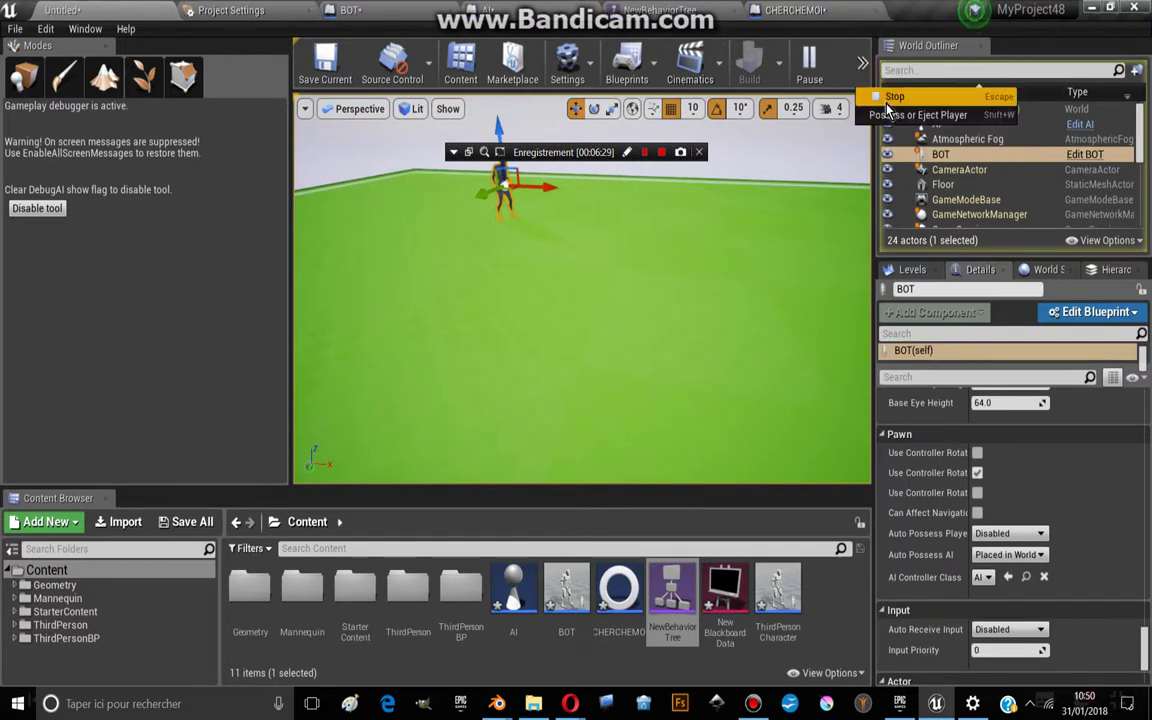
Eject from play, confirm ThirdPersonCharacter's Auto Possess Player is Player 0, then possess it again
{"action": "left_click", "coordinate": [920, 114]}
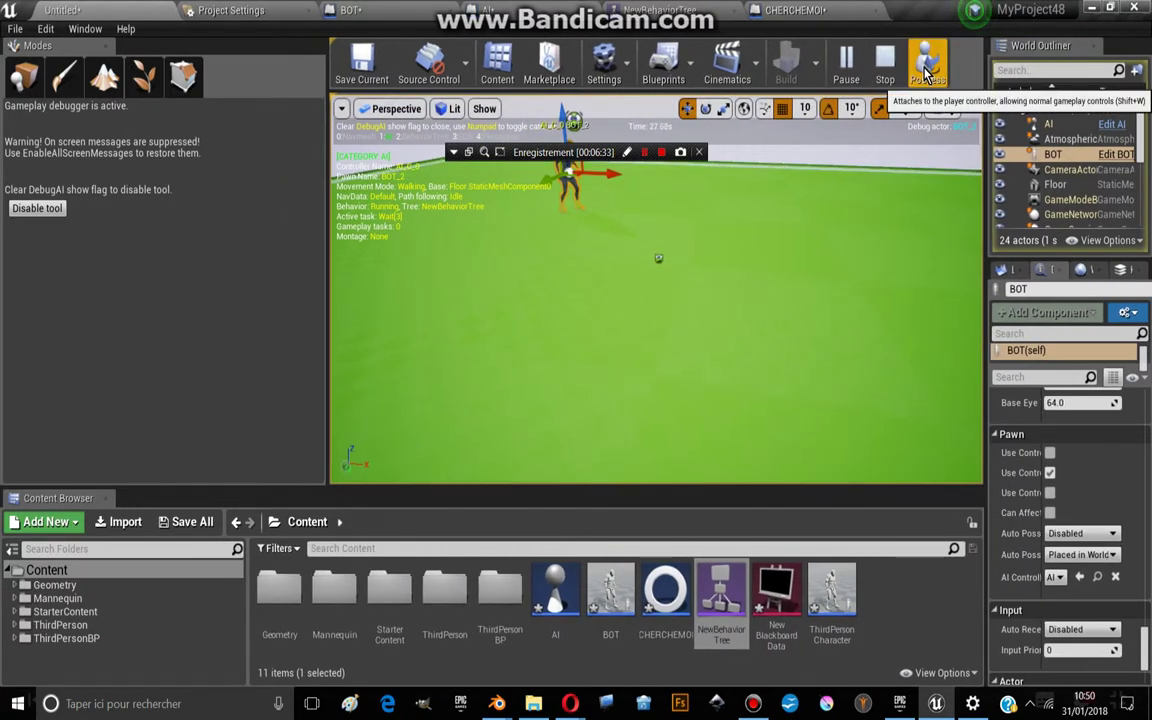
{"action": "left_click", "coordinate": [927, 62]}
{"action": "left_click", "coordinate": [746, 211]}
{"action": "right_click_drag", "start_coordinate": [808, 217], "coordinate": [819, 203]}
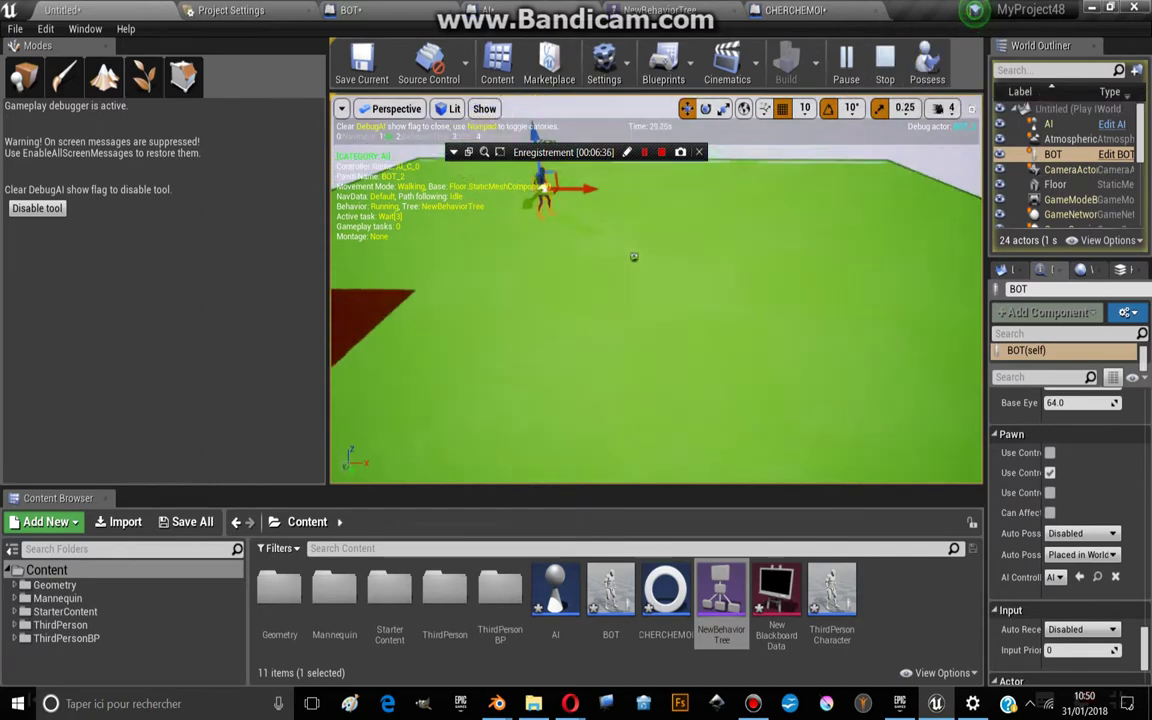
{"action": "left_click", "coordinate": [838, 207]}
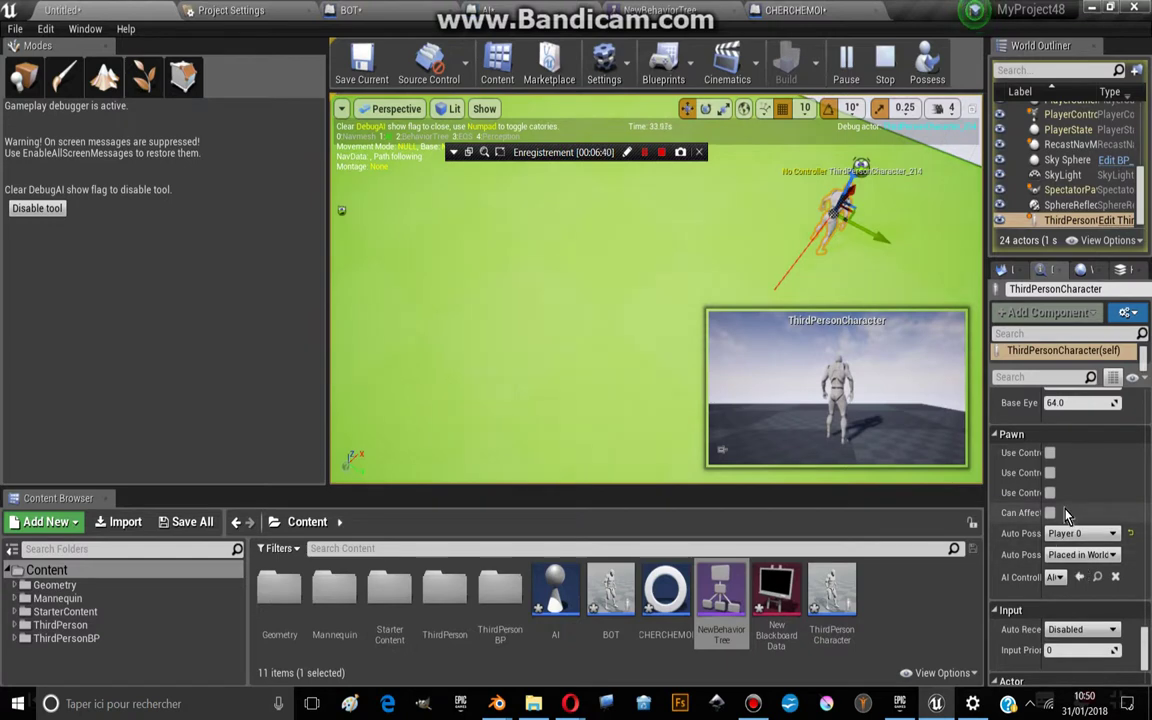
{"action": "scroll", "coordinate": [1066, 514], "scroll_direction": "up", "scroll_amount": 1}
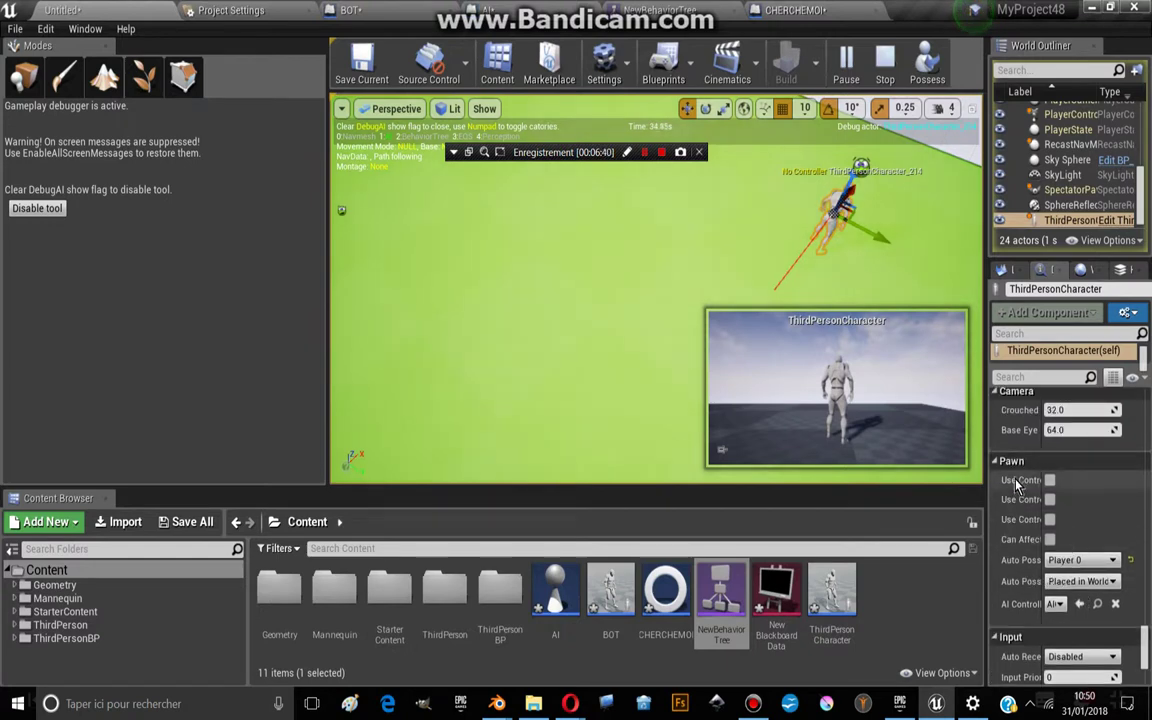
{"action": "left_click", "coordinate": [1082, 562]}
{"action": "left_click", "coordinate": [1082, 562]}
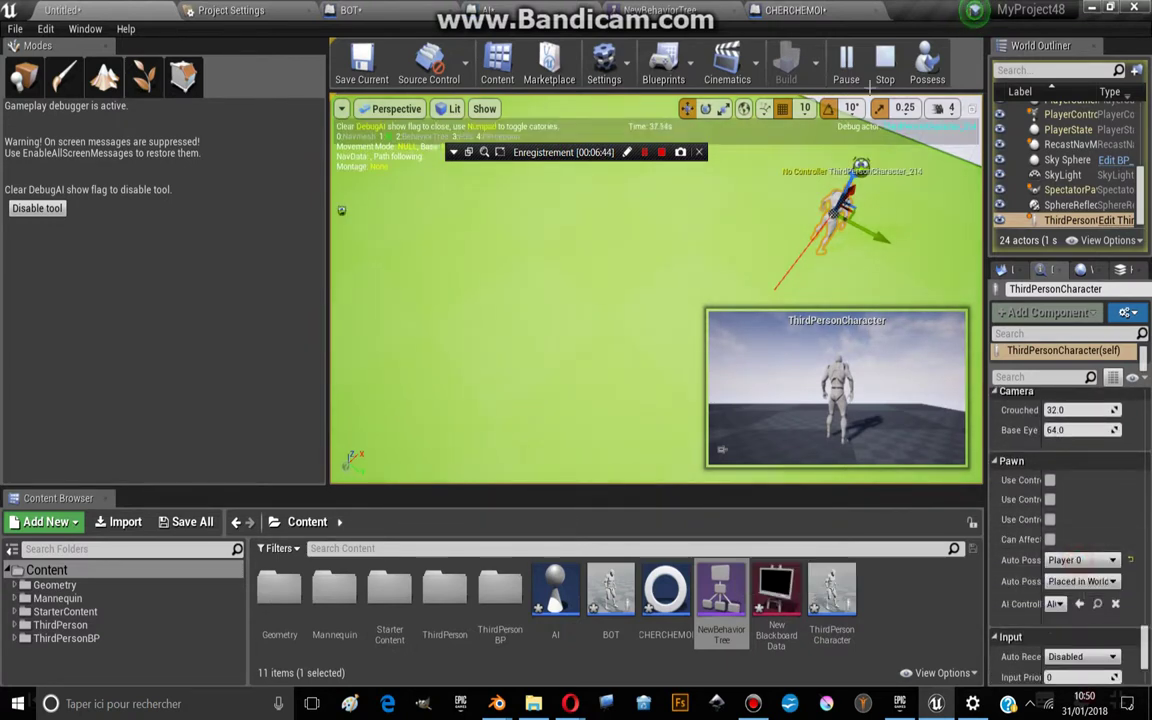
{"action": "left_click", "coordinate": [927, 68]}
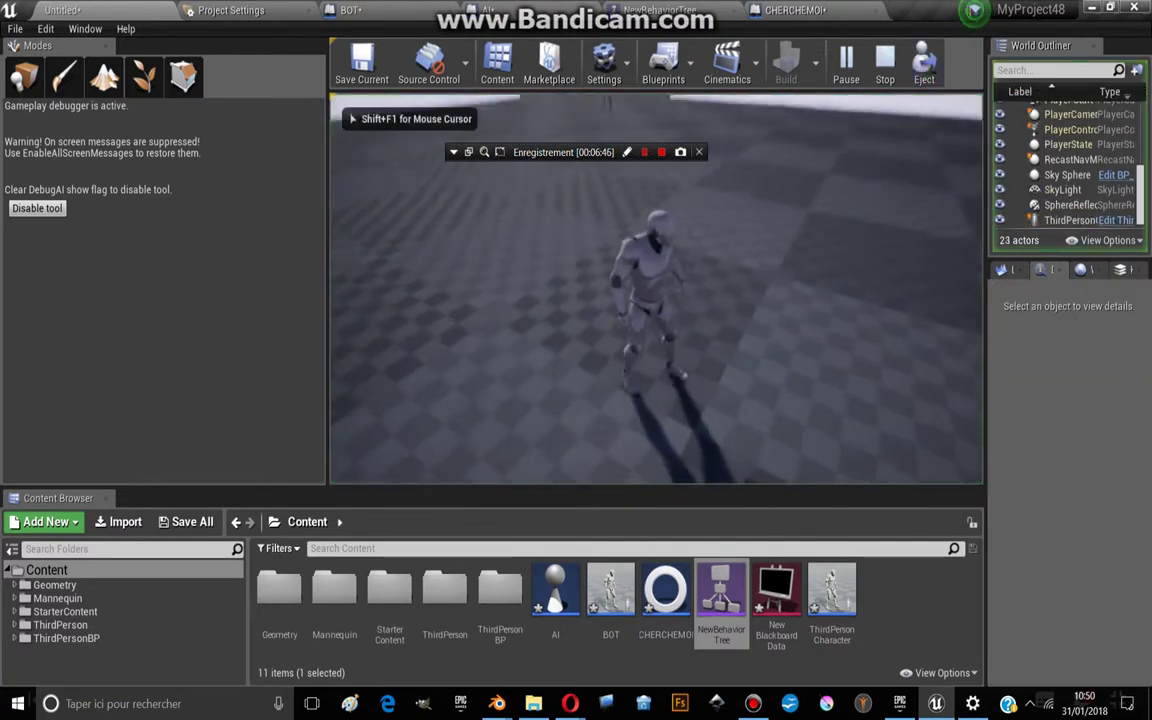
Run the character around with W and S so the bot chases it, then end Play In Editor
{"action": "key", "text": "w"}
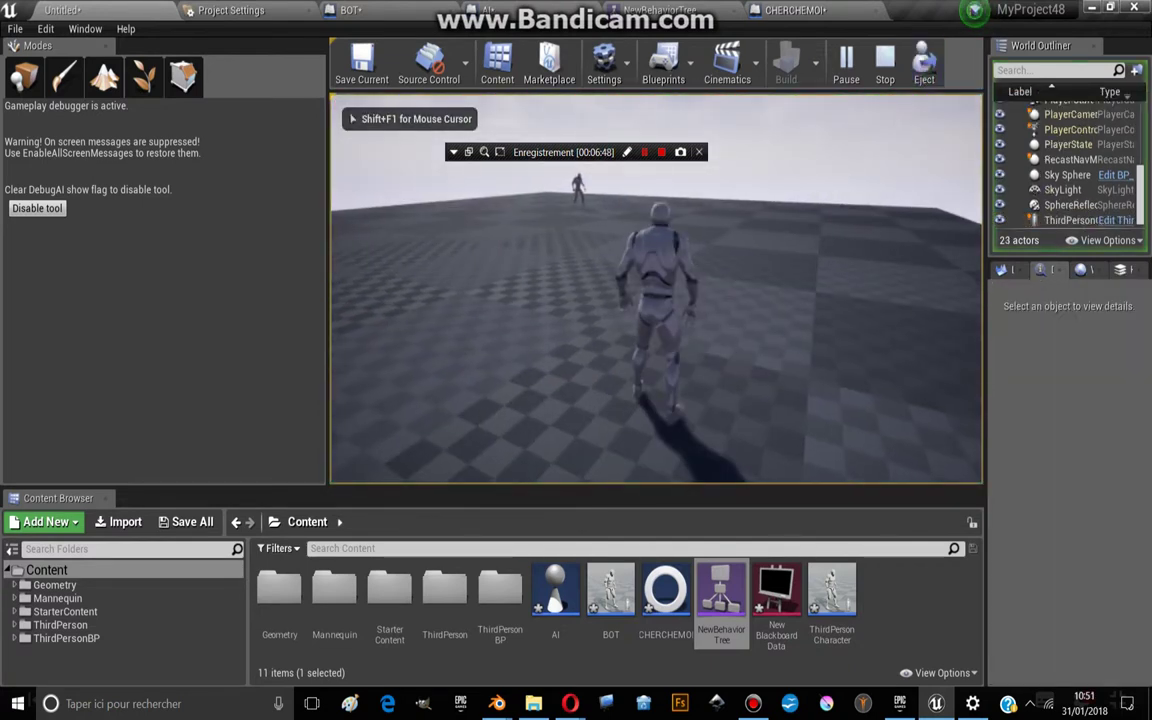
{"action": "key", "text": "w"}
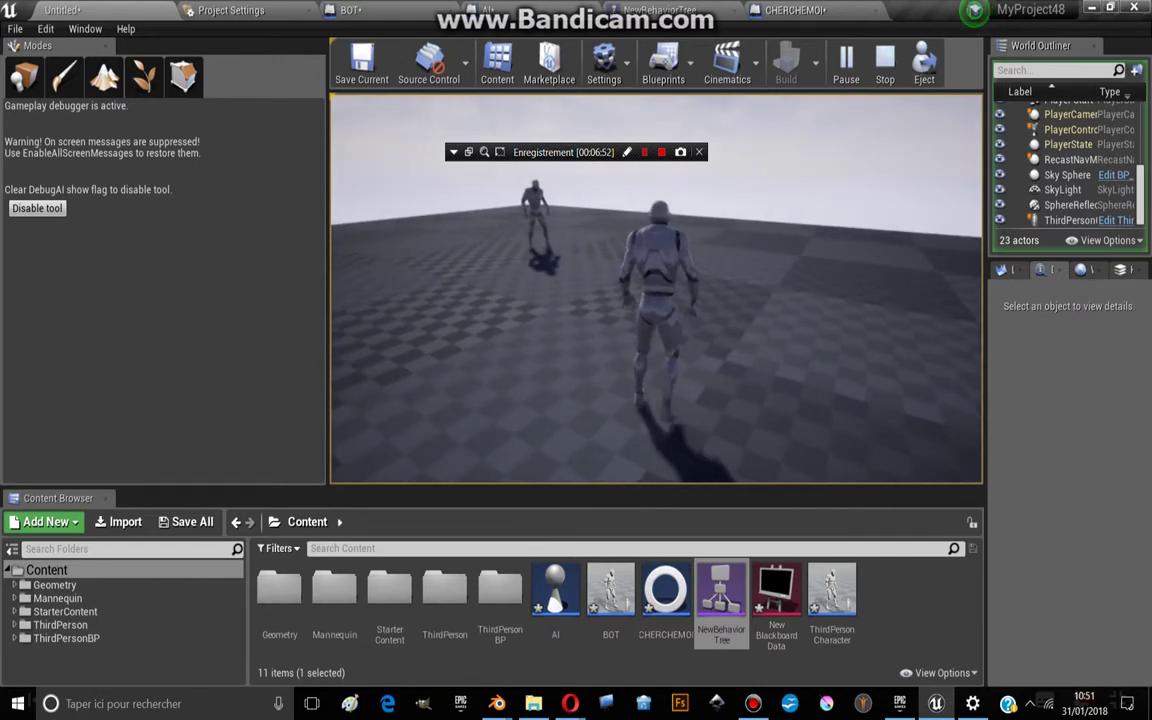
{"action": "key", "text": "s"}
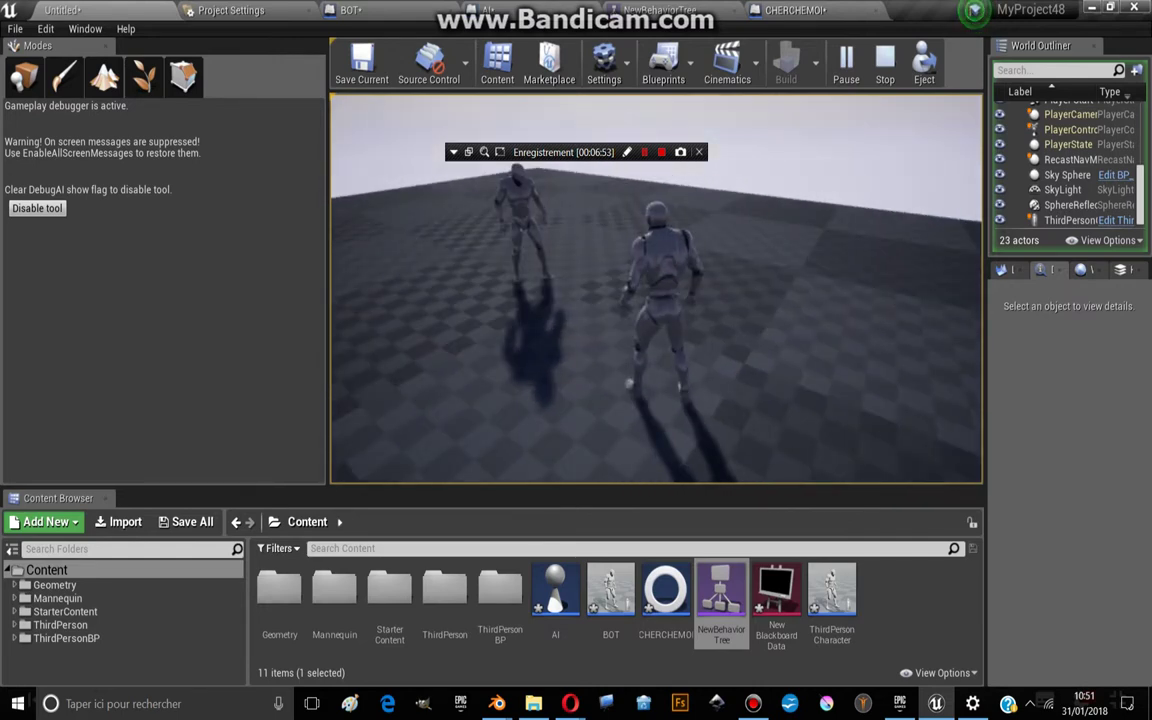
{"action": "key", "text": "w"}
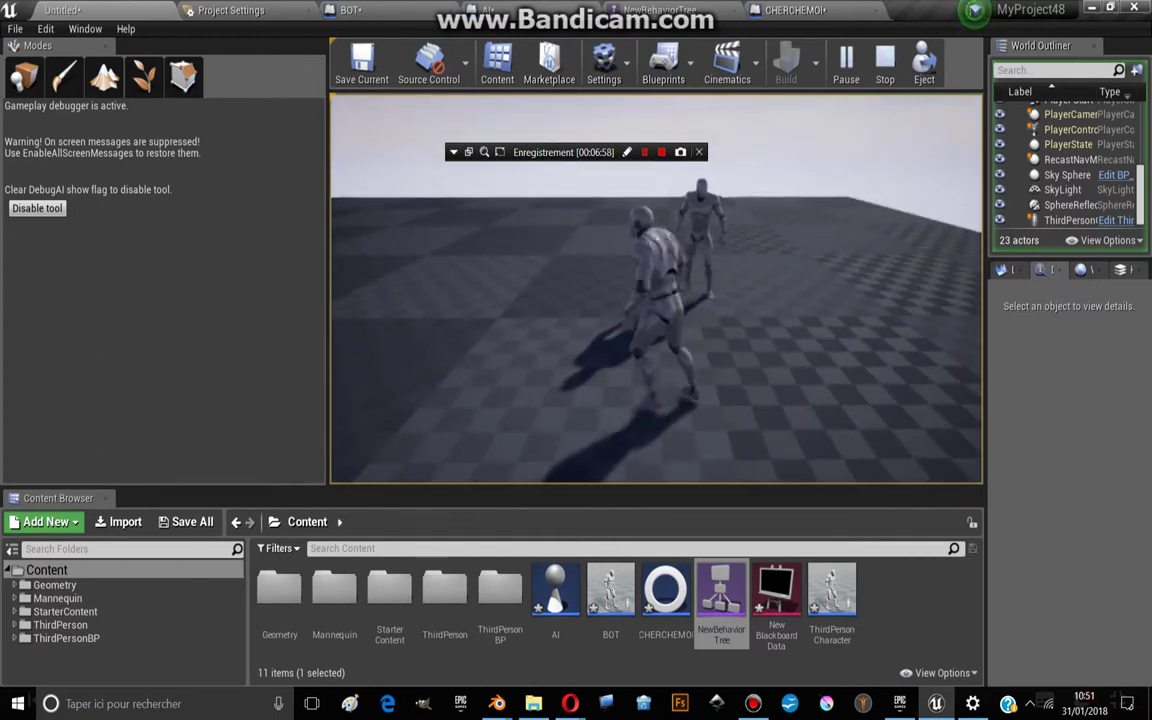
{"action": "key", "text": "Escape"}
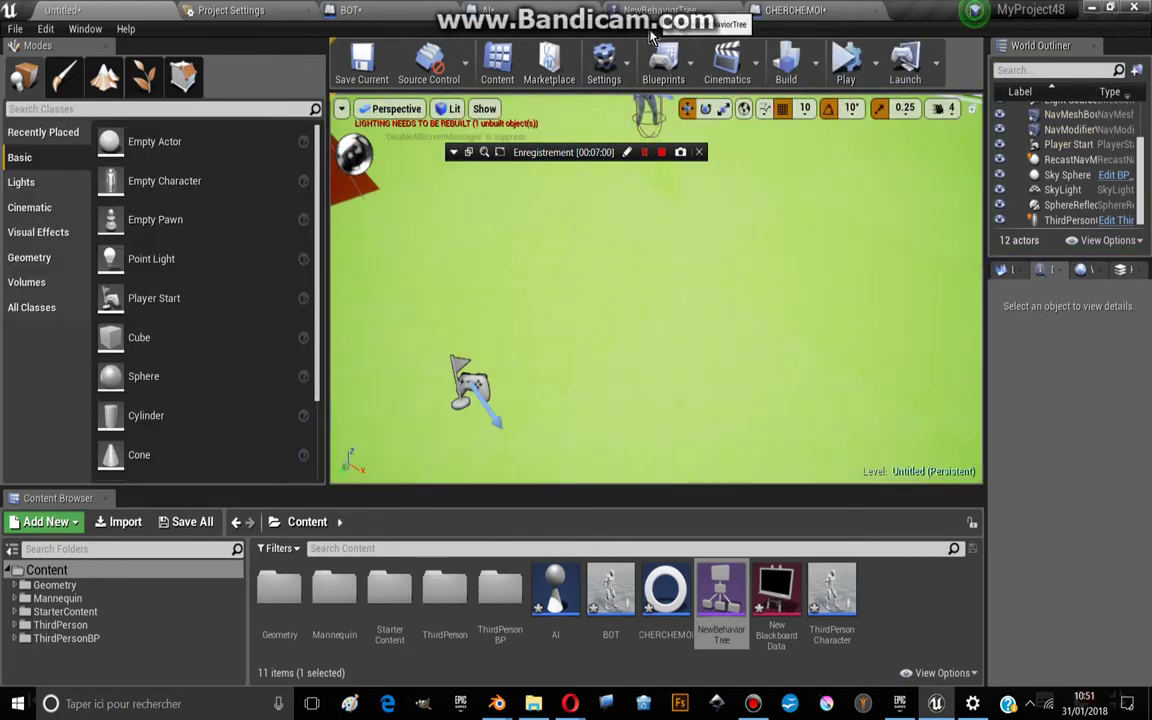
Change Move To's Acceptable Radius to 15, test-play briefly, then bring the zoomed-out behavior tree back
{"action": "left_click", "coordinate": [660, 10]}
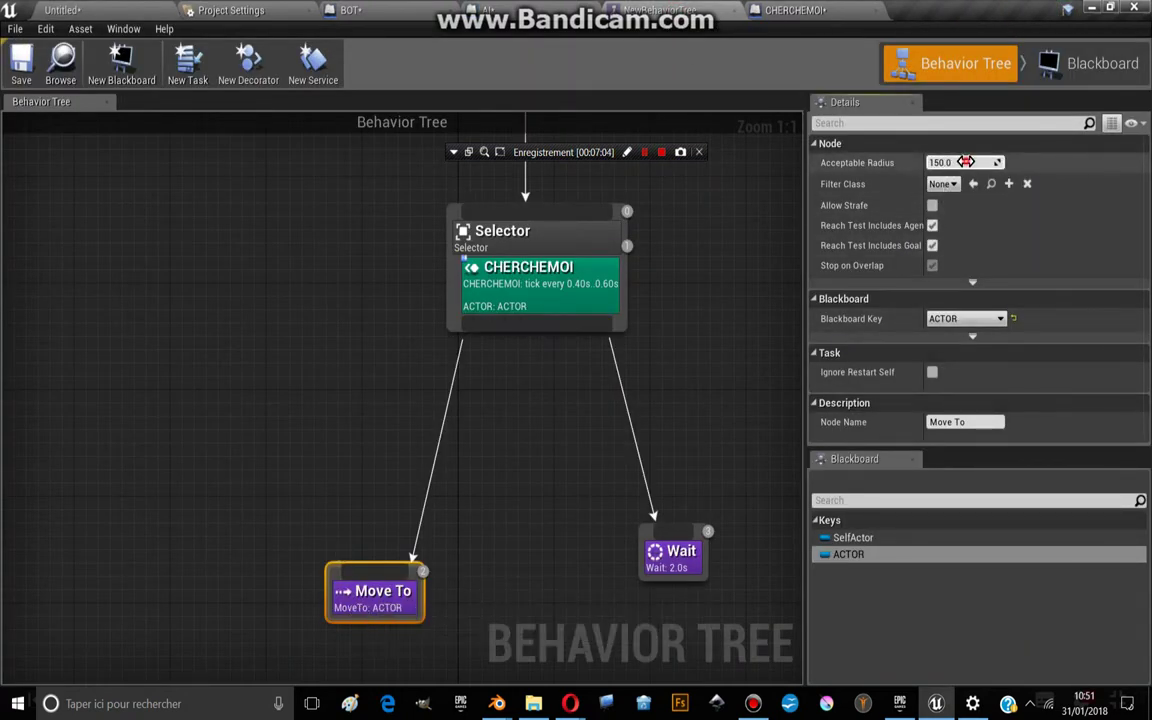
{"action": "type", "text": "1"}
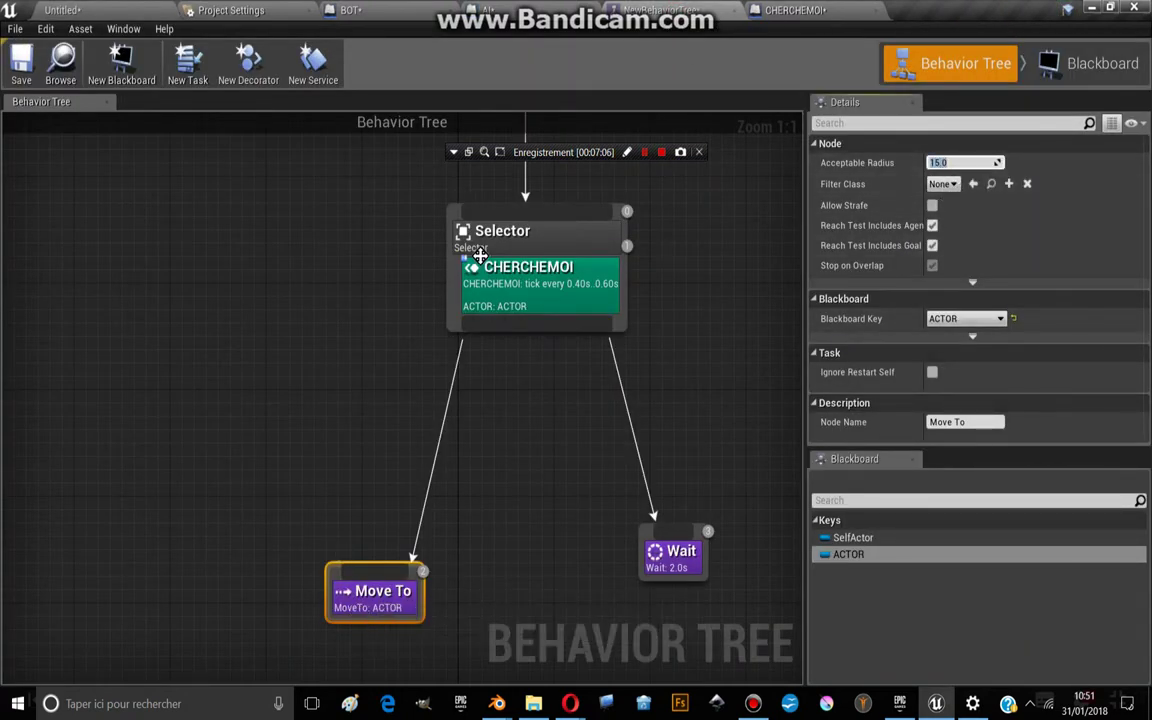
{"action": "left_click", "coordinate": [107, 9]}
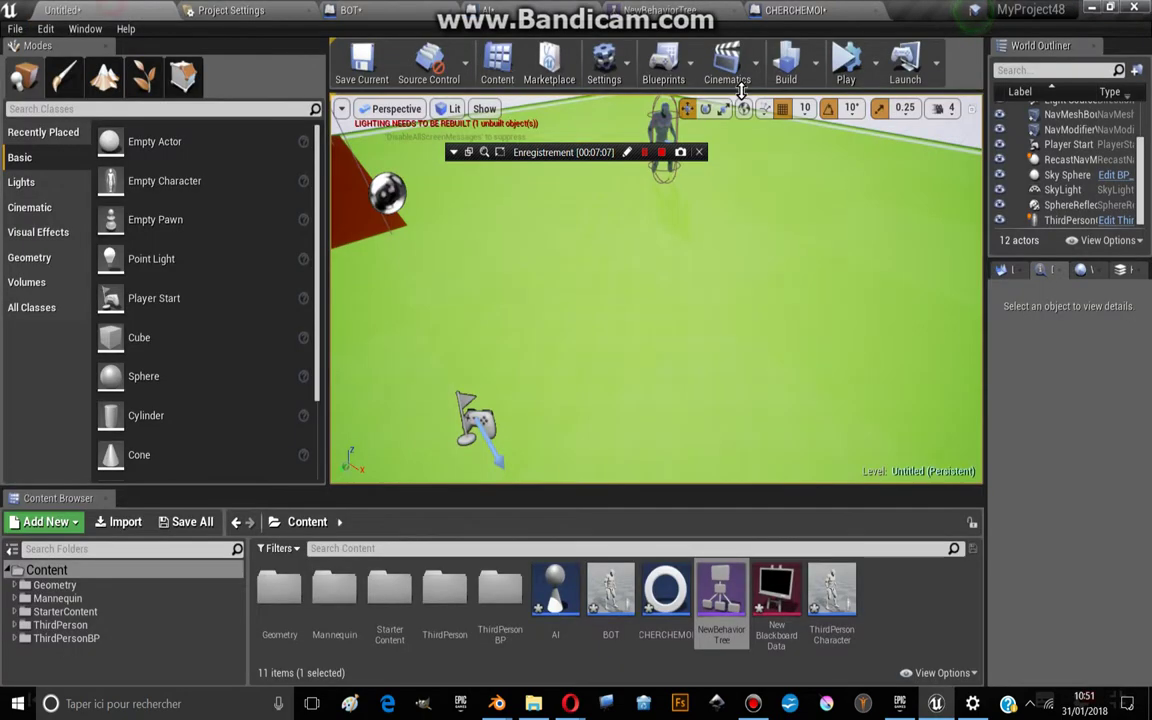
{"action": "left_click", "coordinate": [860, 72]}
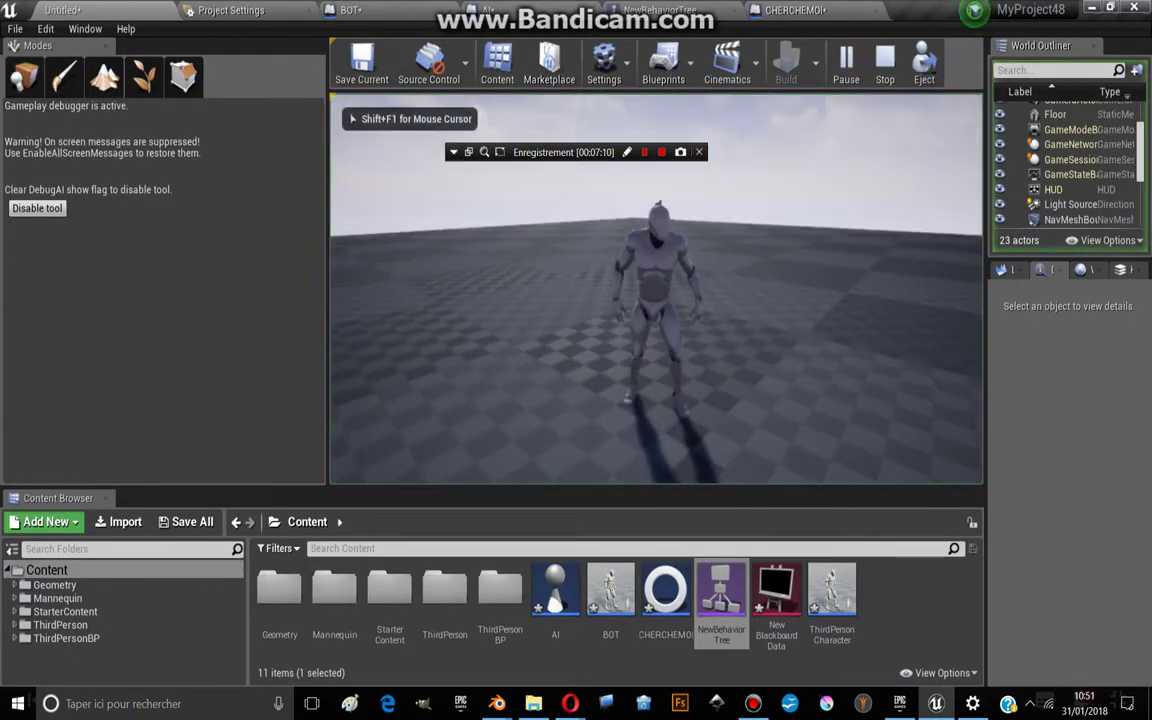
{"action": "key", "text": "w"}
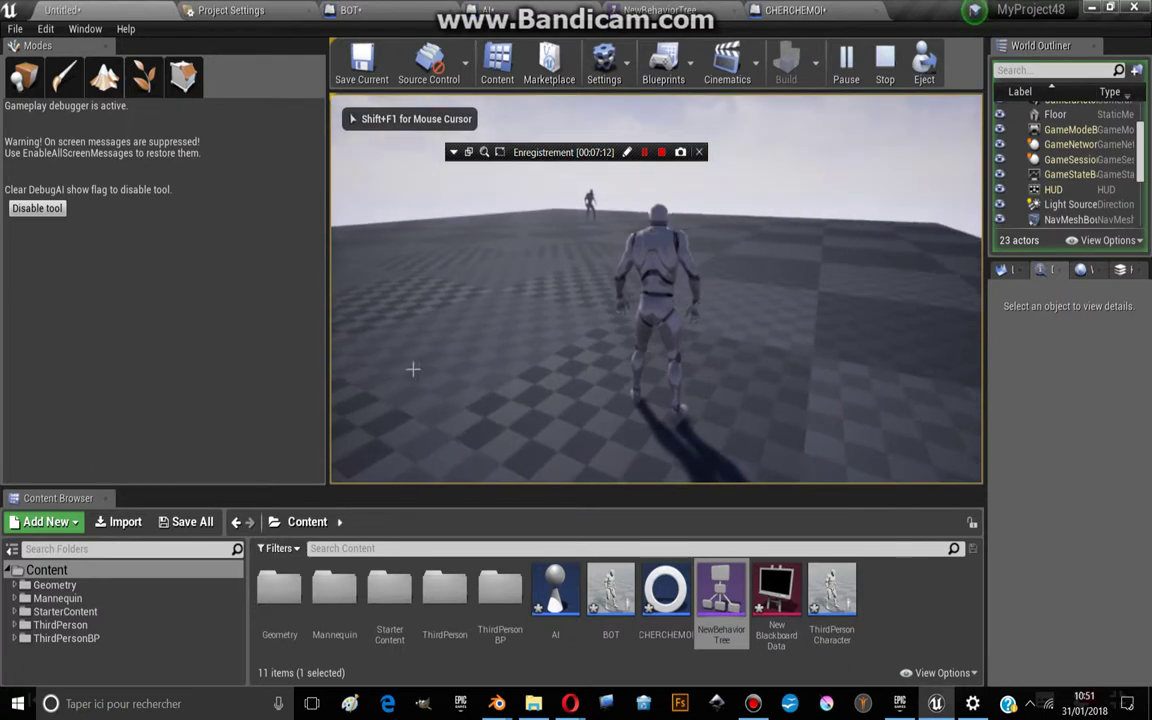
{"action": "key", "text": "Escape"}
{"action": "left_click", "coordinate": [655, 10]}
{"action": "scroll", "coordinate": [536, 334], "scroll_direction": "down", "scroll_amount": 2}
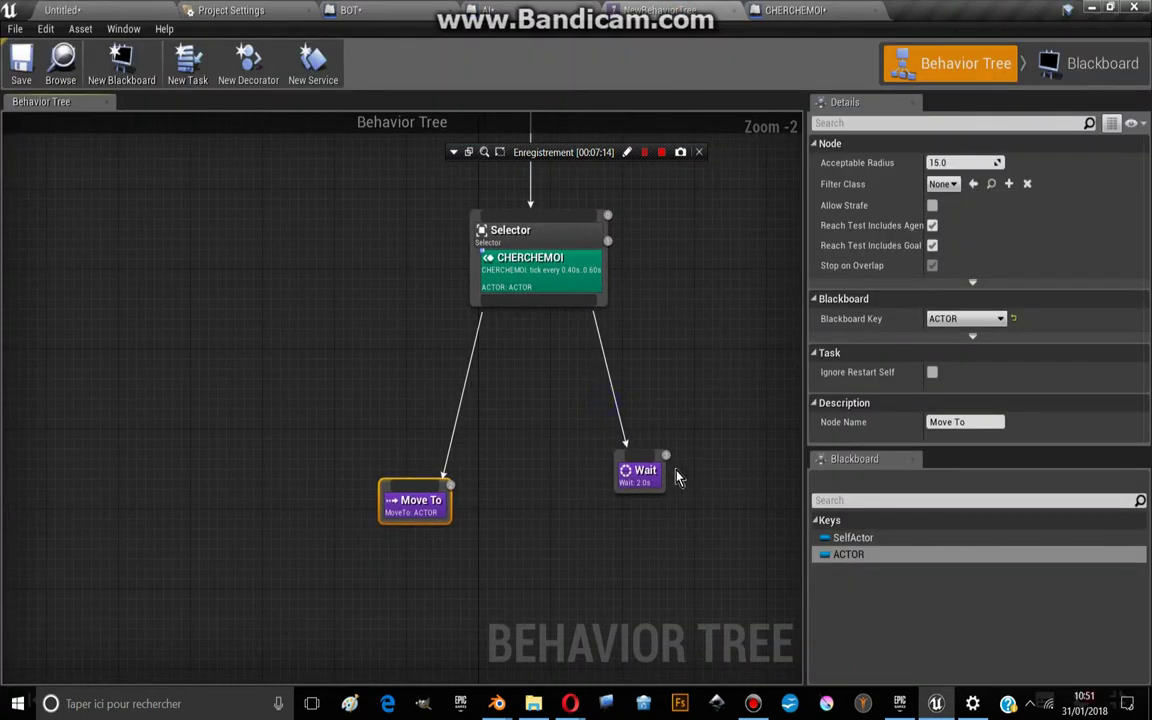
Delete the Wait task from under the Selector and save the behavior tree
{"action": "left_click_drag", "start_coordinate": [645, 472], "coordinate": [635, 492]}
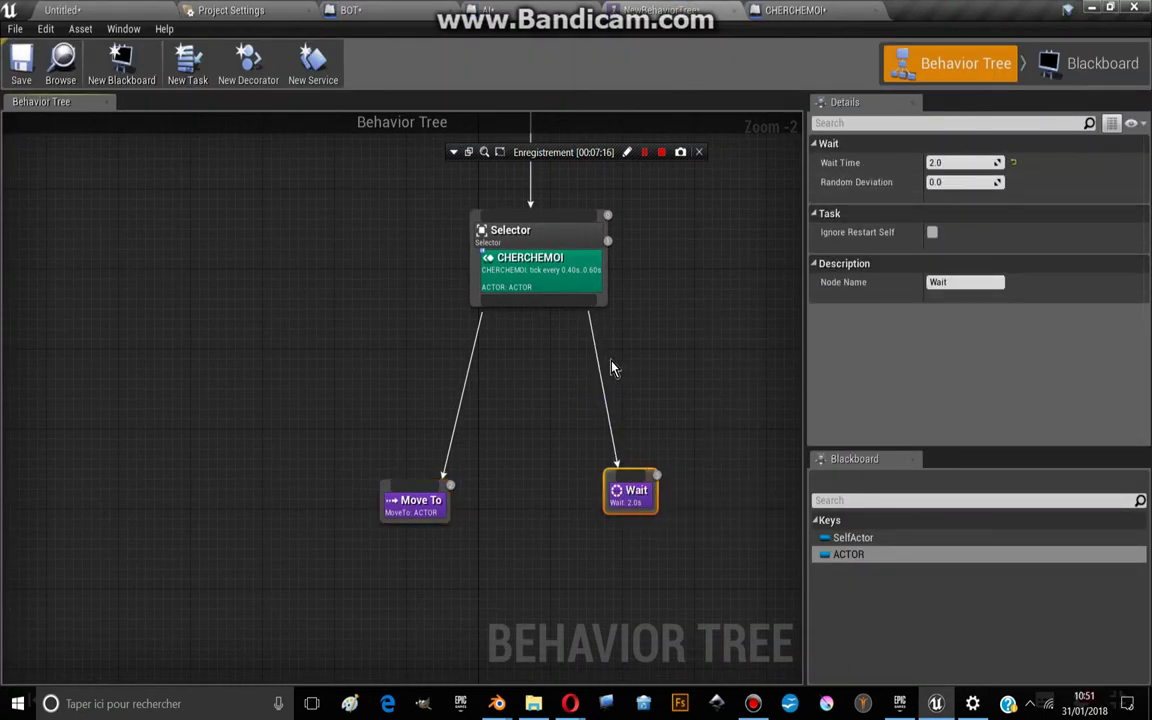
{"action": "key", "text": "Delete"}
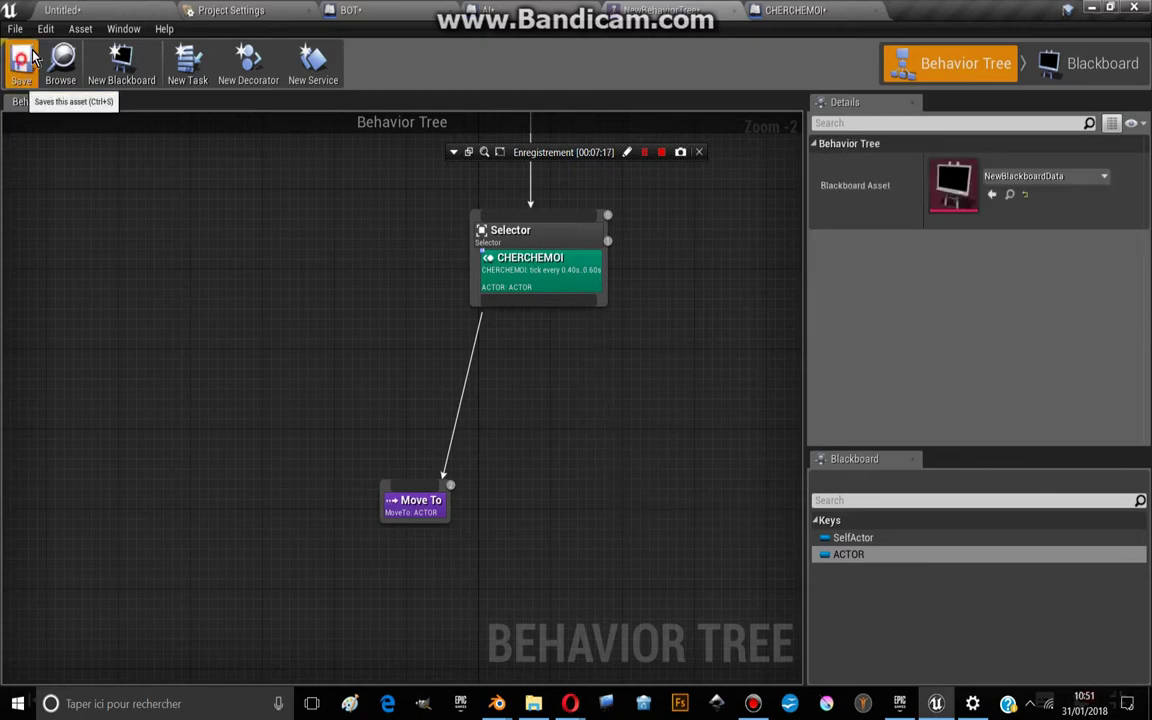
{"action": "left_click", "coordinate": [60, 10]}
Play the level, eject to select the BOT, and watch its tree execute Move To
{"action": "left_click", "coordinate": [843, 76]}
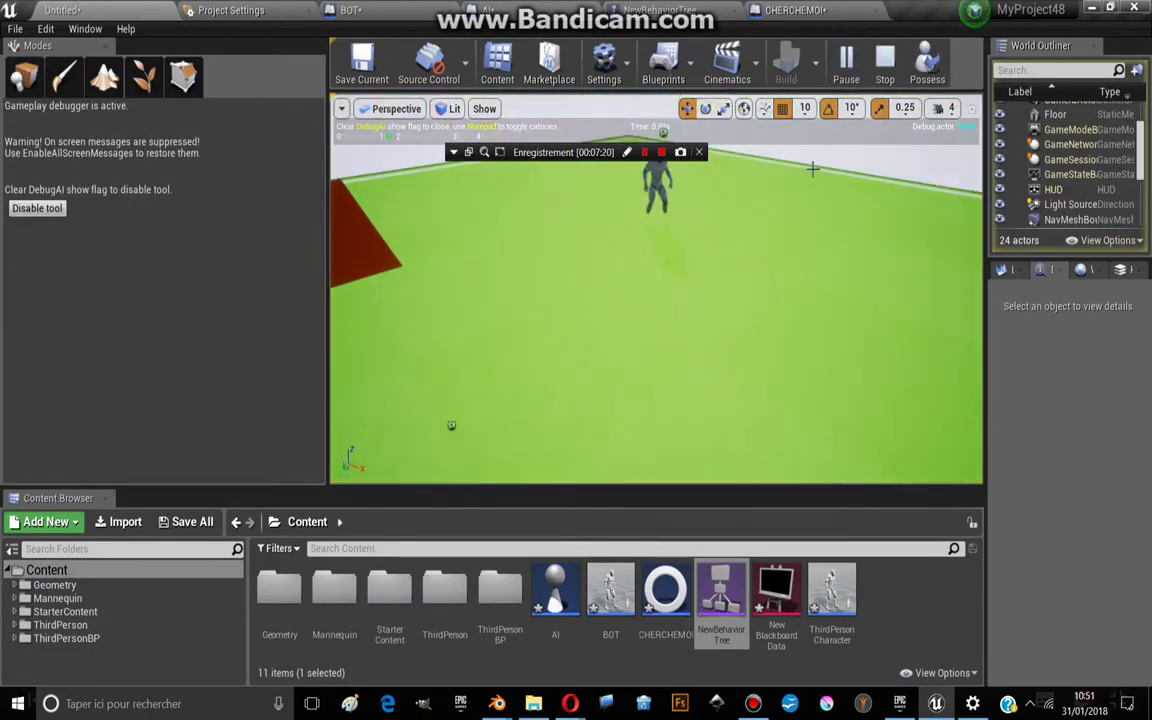
{"action": "key", "text": "w"}
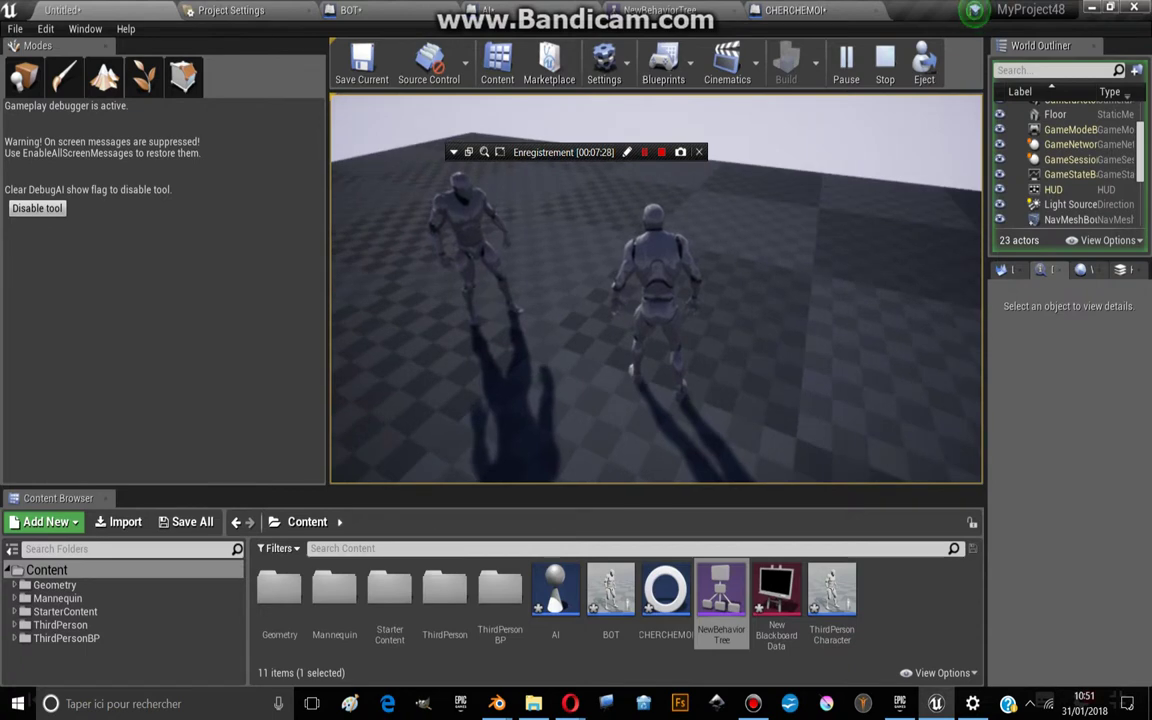
{"action": "left_click", "coordinate": [924, 62]}
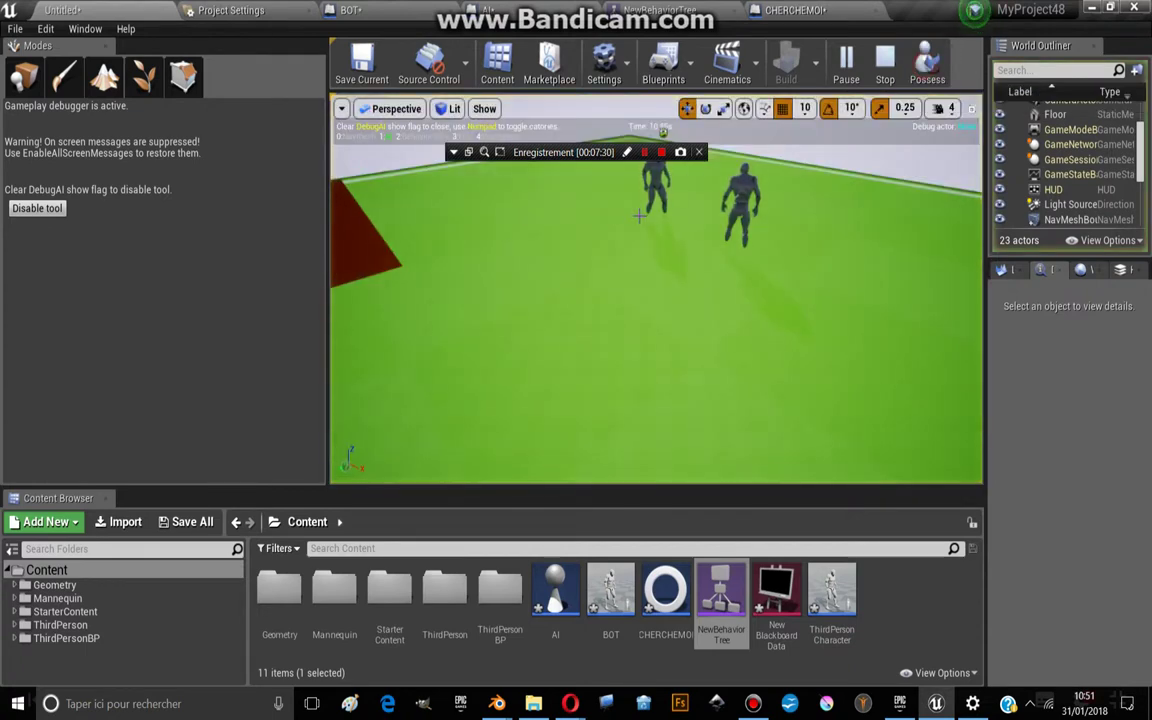
{"action": "left_click", "coordinate": [656, 185]}
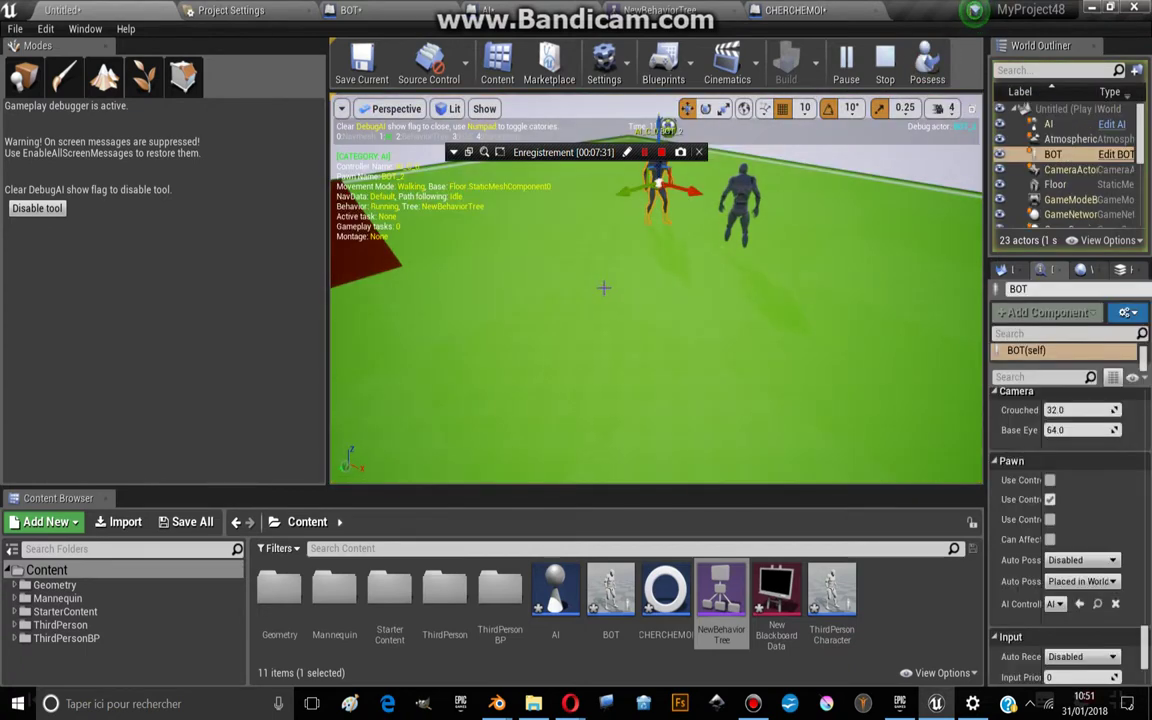
{"action": "left_click", "coordinate": [684, 14]}
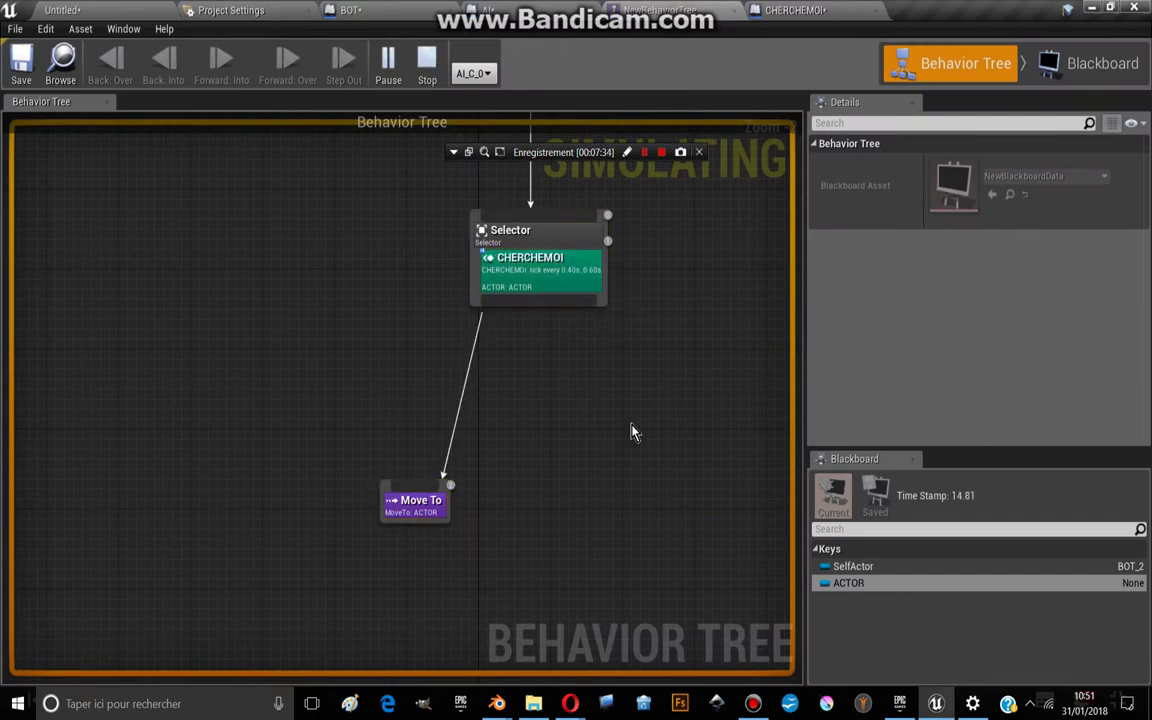
{"action": "left_click", "coordinate": [785, 10]}
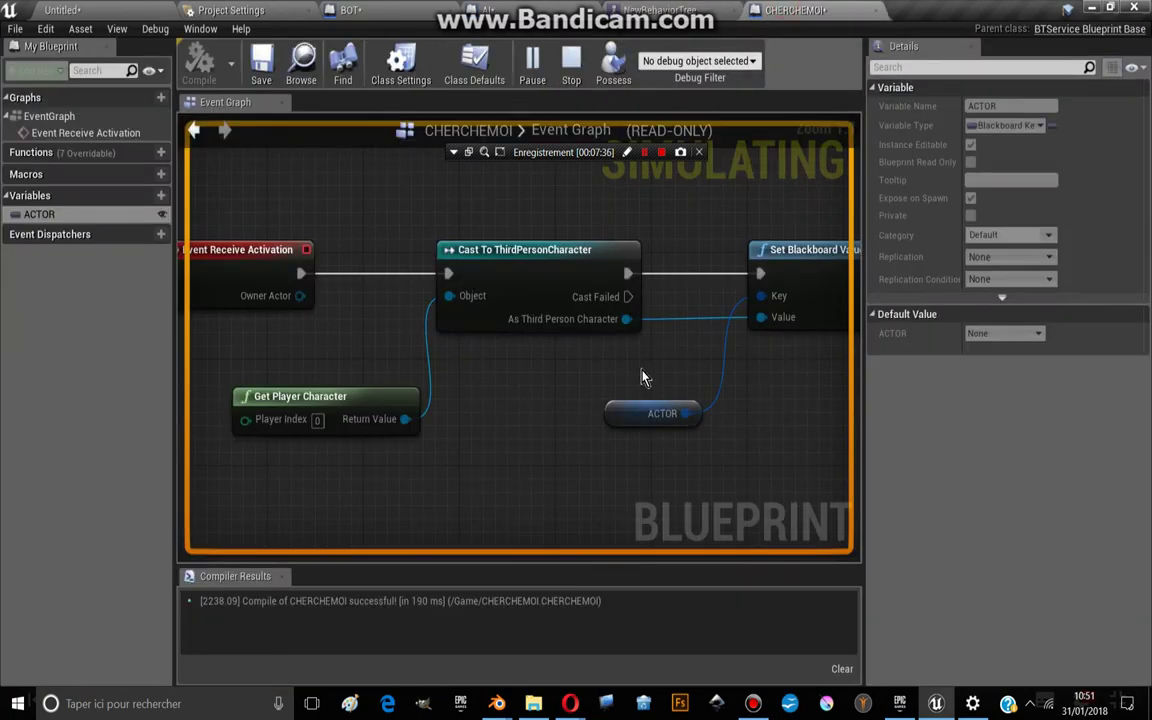
{"action": "right_click_drag", "start_coordinate": [437, 320], "coordinate": [507, 327]}
{"action": "left_click", "coordinate": [660, 10]}
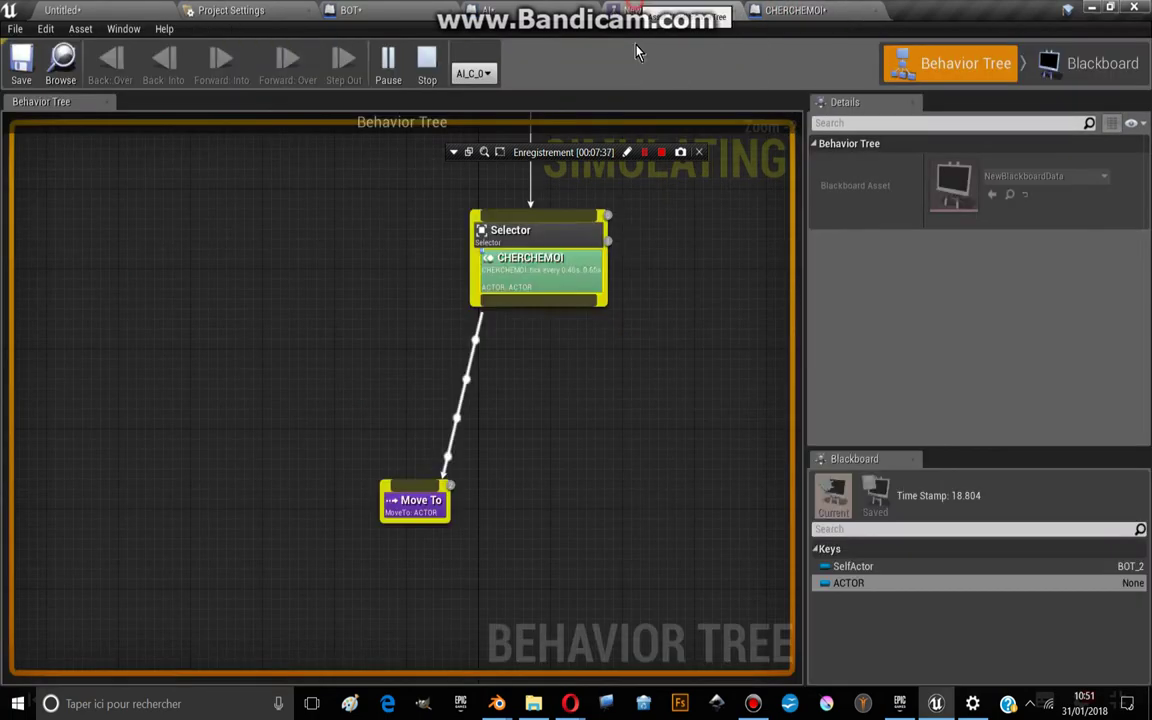
{"action": "left_click", "coordinate": [62, 10]}
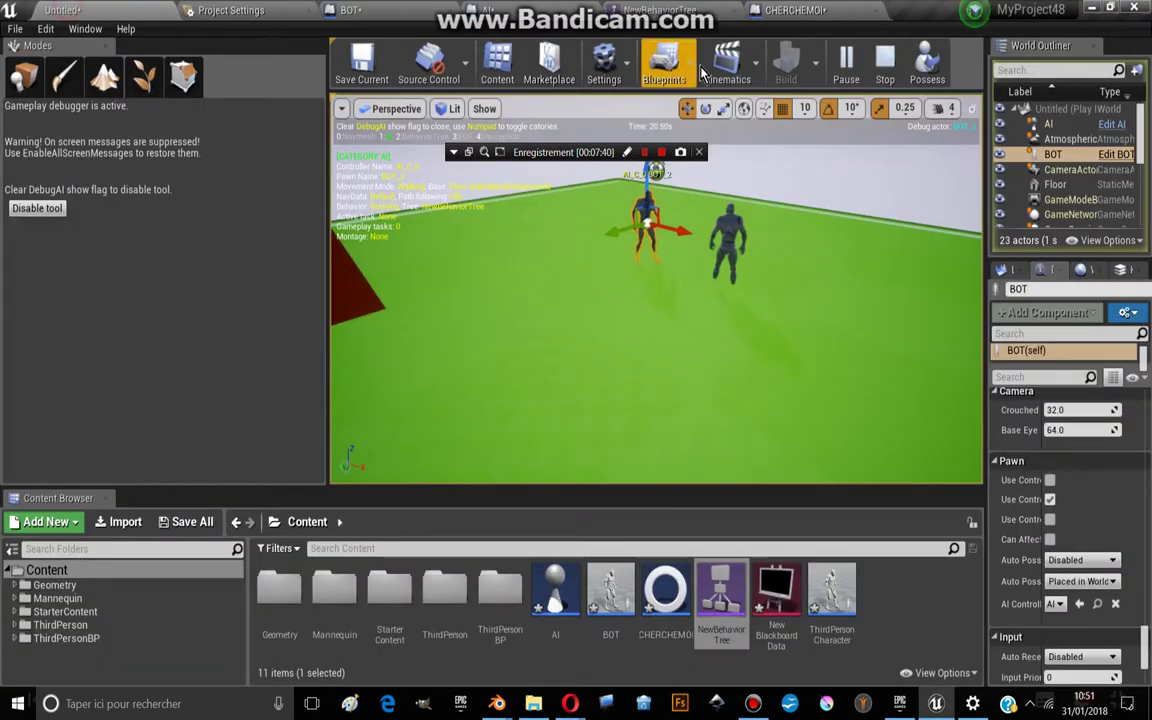
{"action": "left_click", "coordinate": [942, 74]}
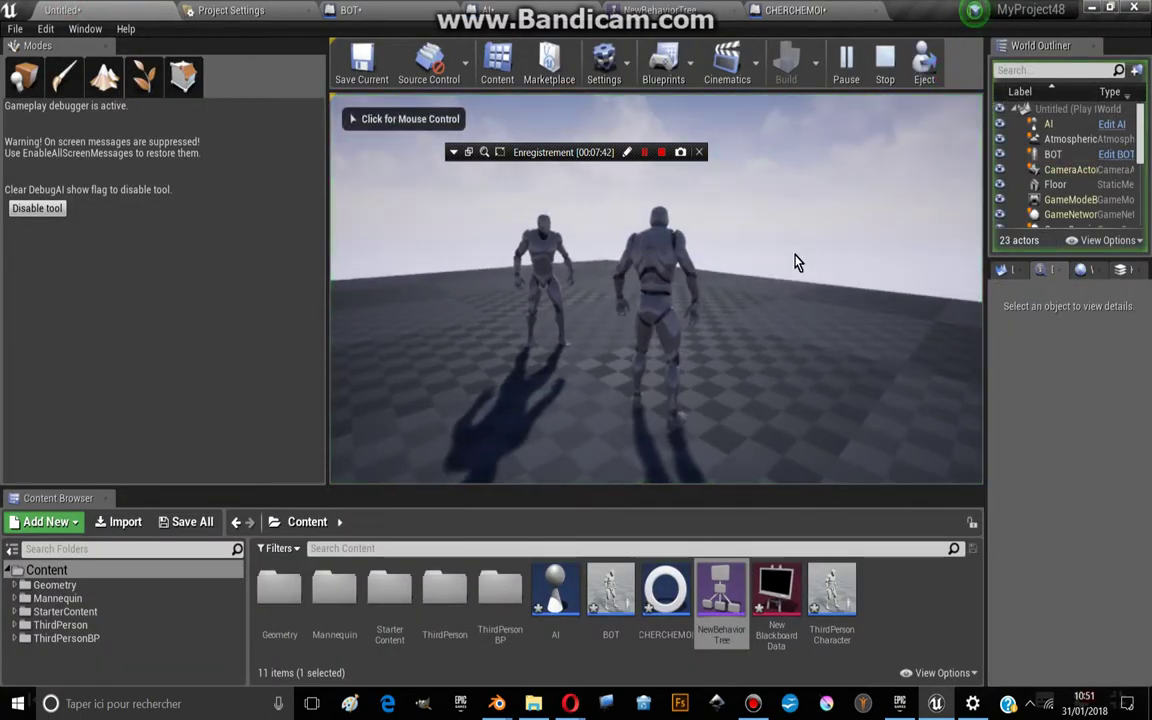
{"action": "left_click", "coordinate": [712, 12]}
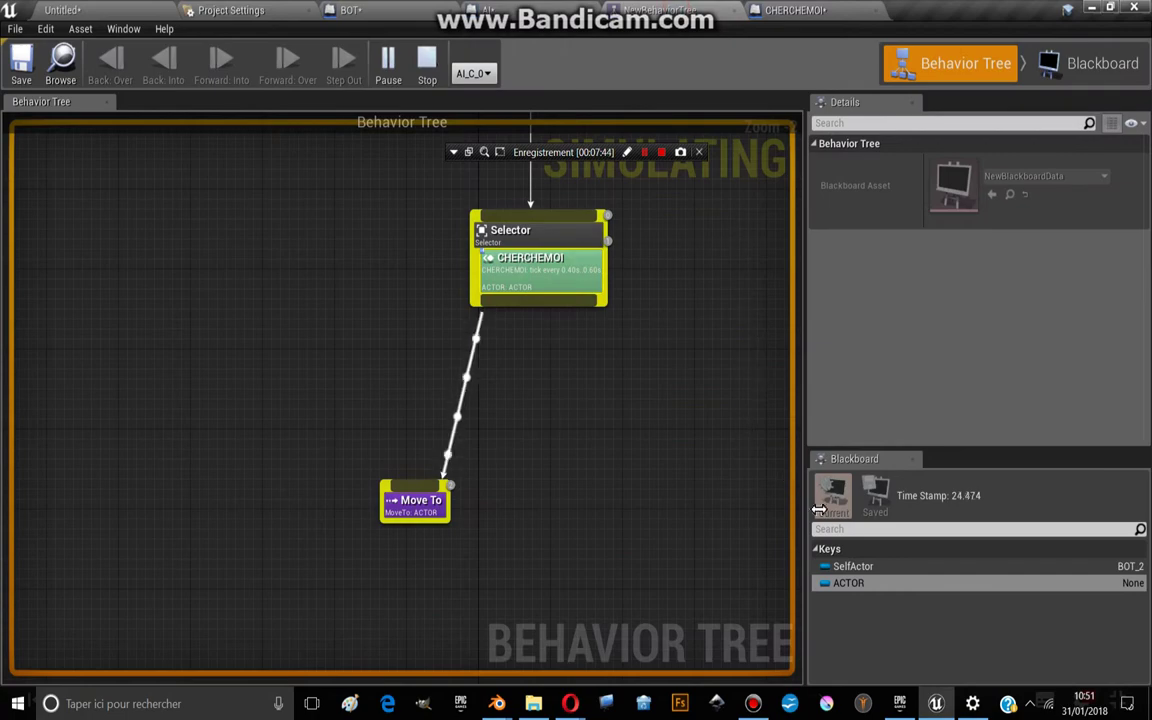
Stop the simulation, review CHERCHEMOI and the AI controller blueprint, and keep Move To's Blackboard Key as ACTOR
{"action": "key", "text": "Escape"}
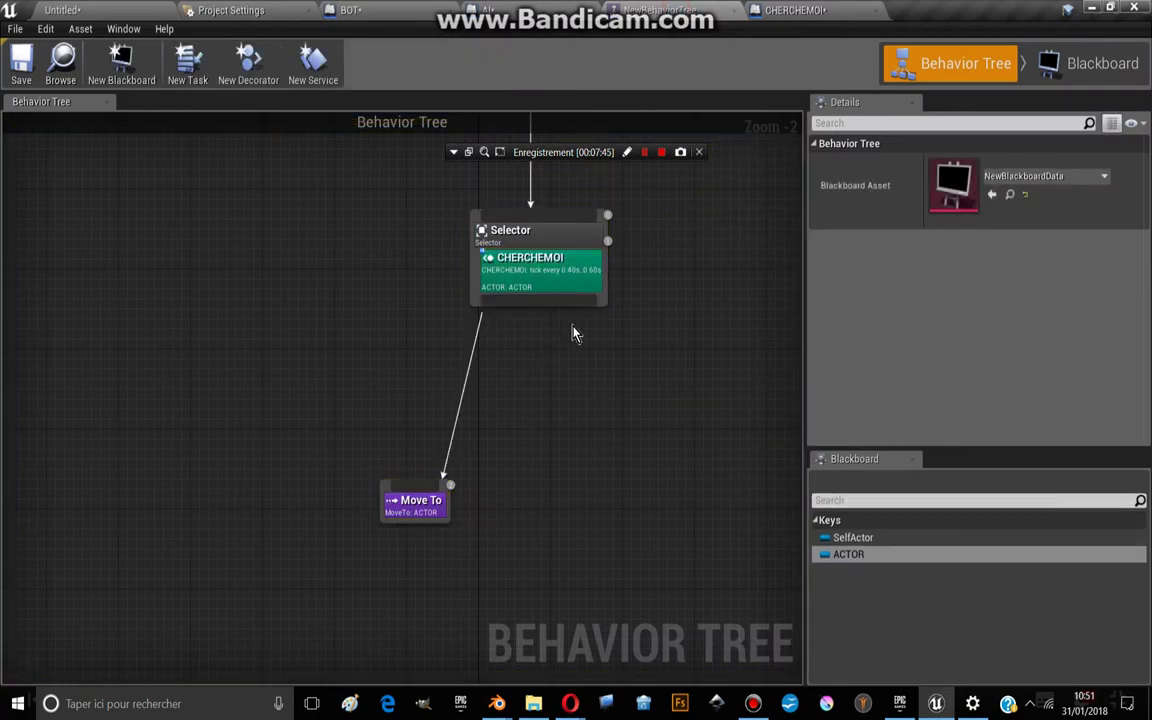
{"action": "left_click", "coordinate": [840, 10]}
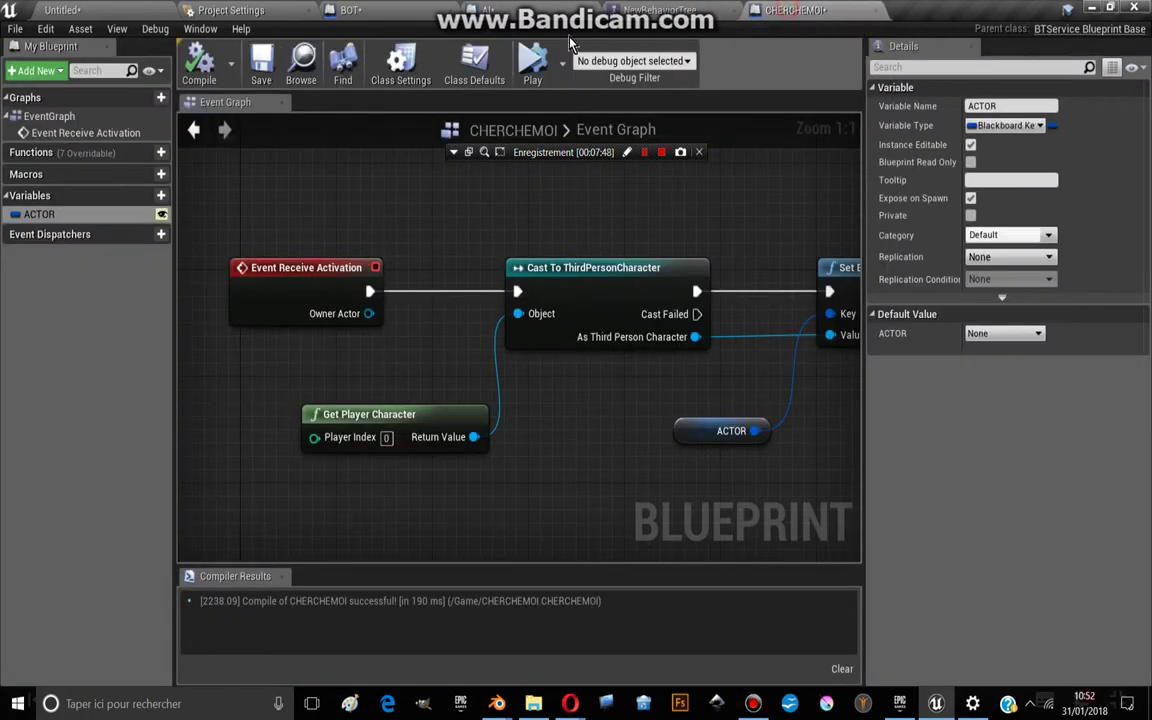
{"action": "left_click", "coordinate": [487, 10]}
{"action": "right_click_drag", "start_coordinate": [545, 374], "coordinate": [595, 374]}
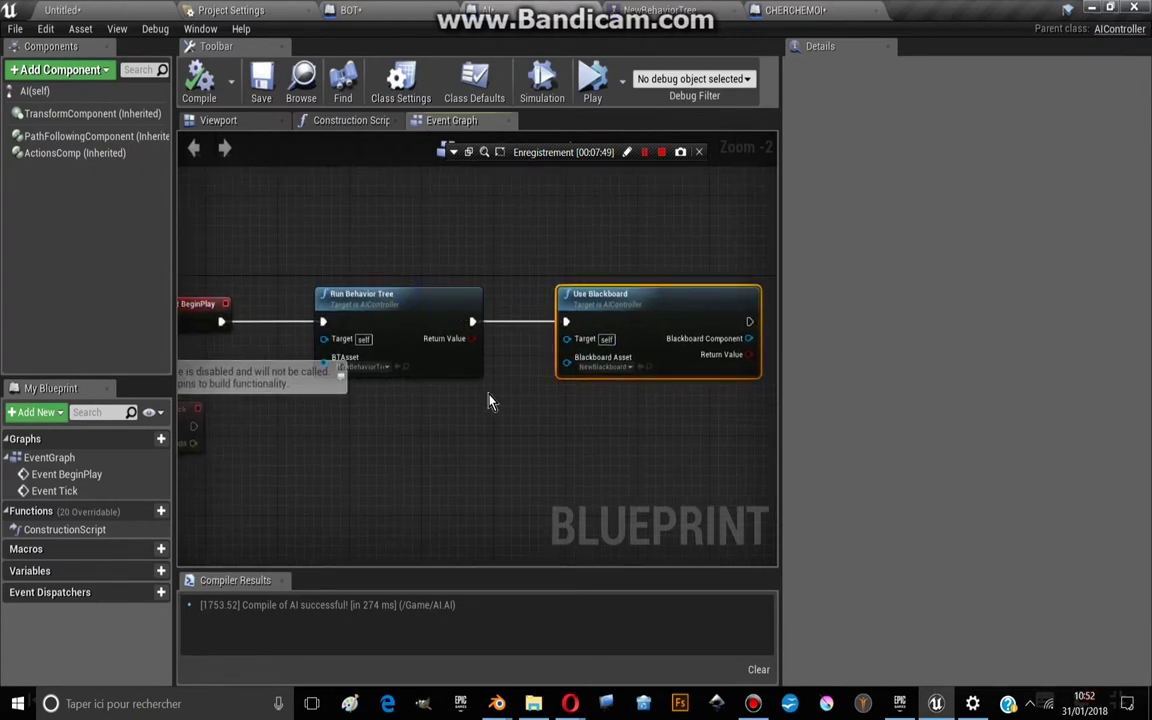
{"action": "left_click", "coordinate": [660, 10]}
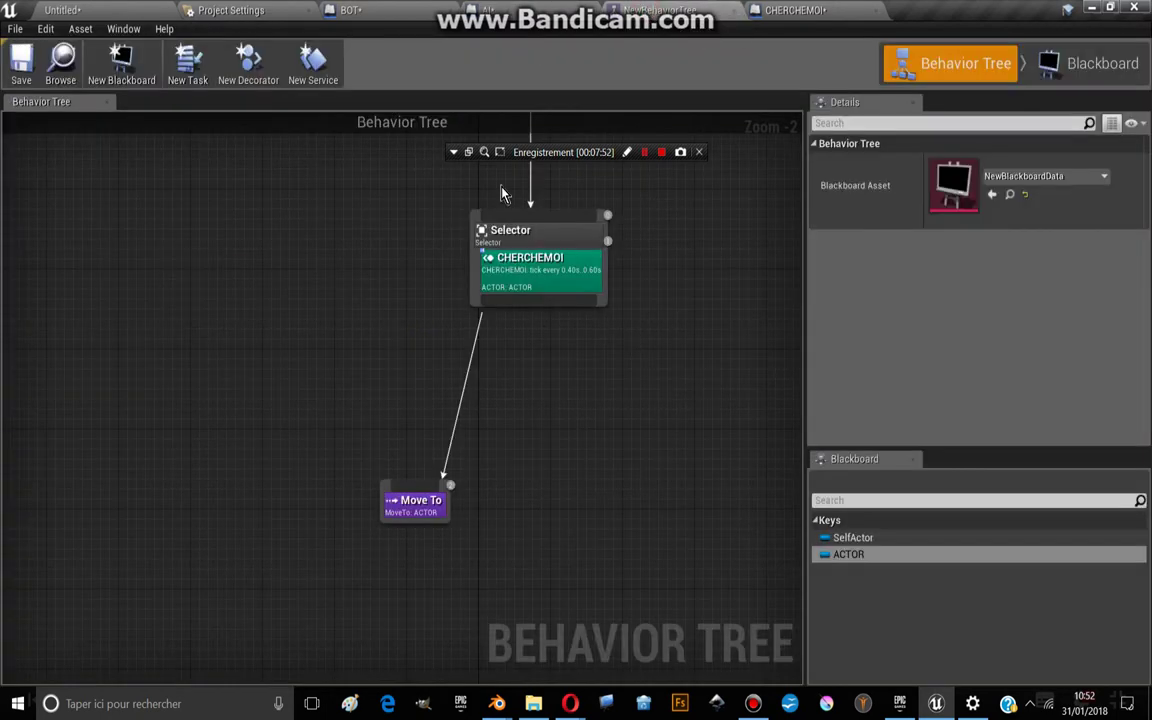
{"action": "left_click", "coordinate": [531, 286]}
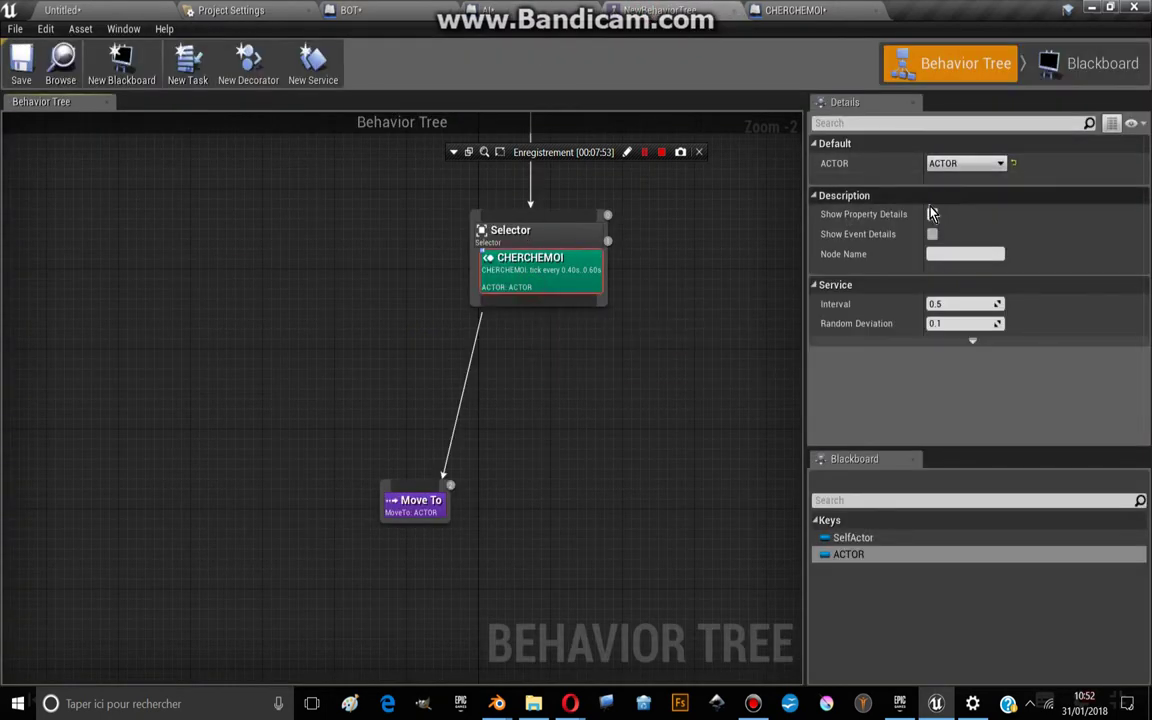
{"action": "left_click", "coordinate": [405, 505]}
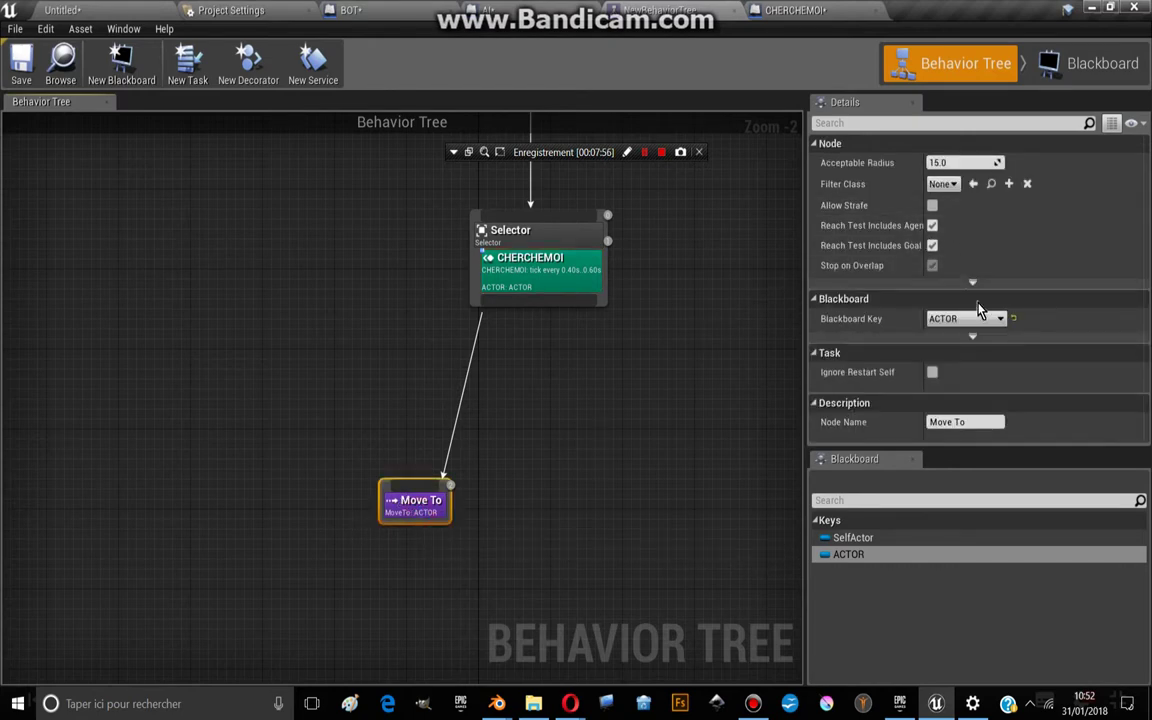
{"action": "left_click", "coordinate": [954, 355]}
Play-test the level, select the BOT to see its AI debug info, then stop the session
{"action": "left_click", "coordinate": [97, 8]}
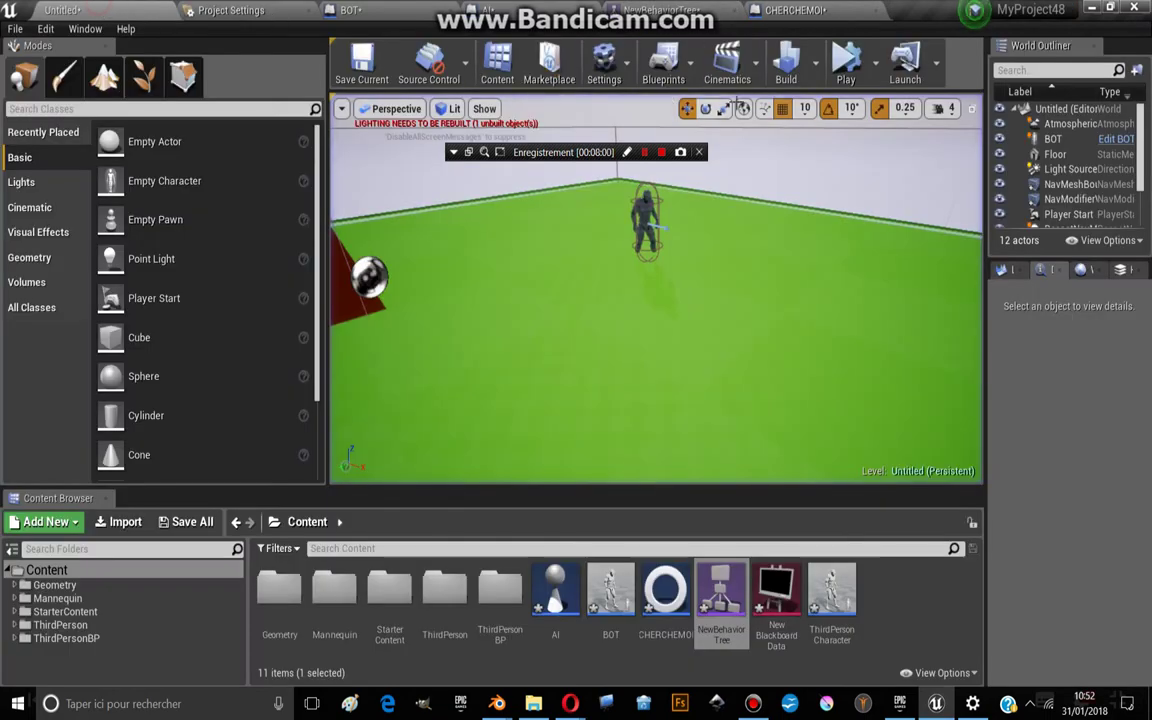
{"action": "right_click_drag", "start_coordinate": [660, 300], "coordinate": [700, 340]}
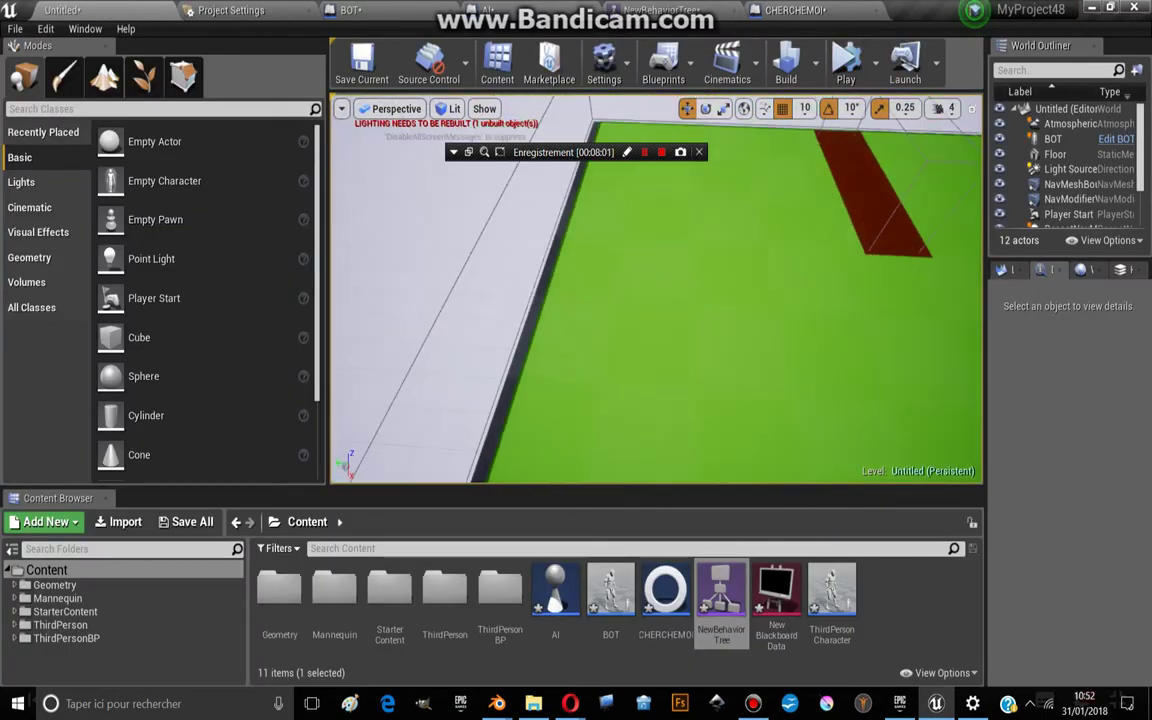
{"action": "right_click_drag", "start_coordinate": [666, 124], "coordinate": [666, 124]}
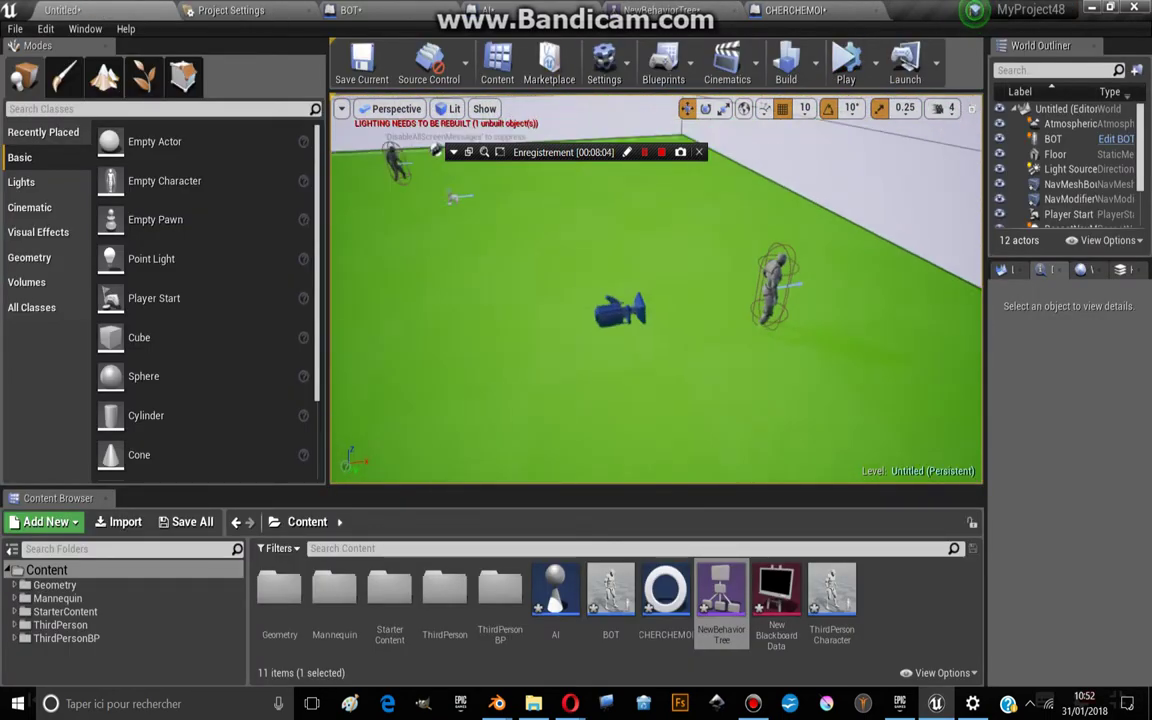
{"action": "left_click", "coordinate": [847, 73]}
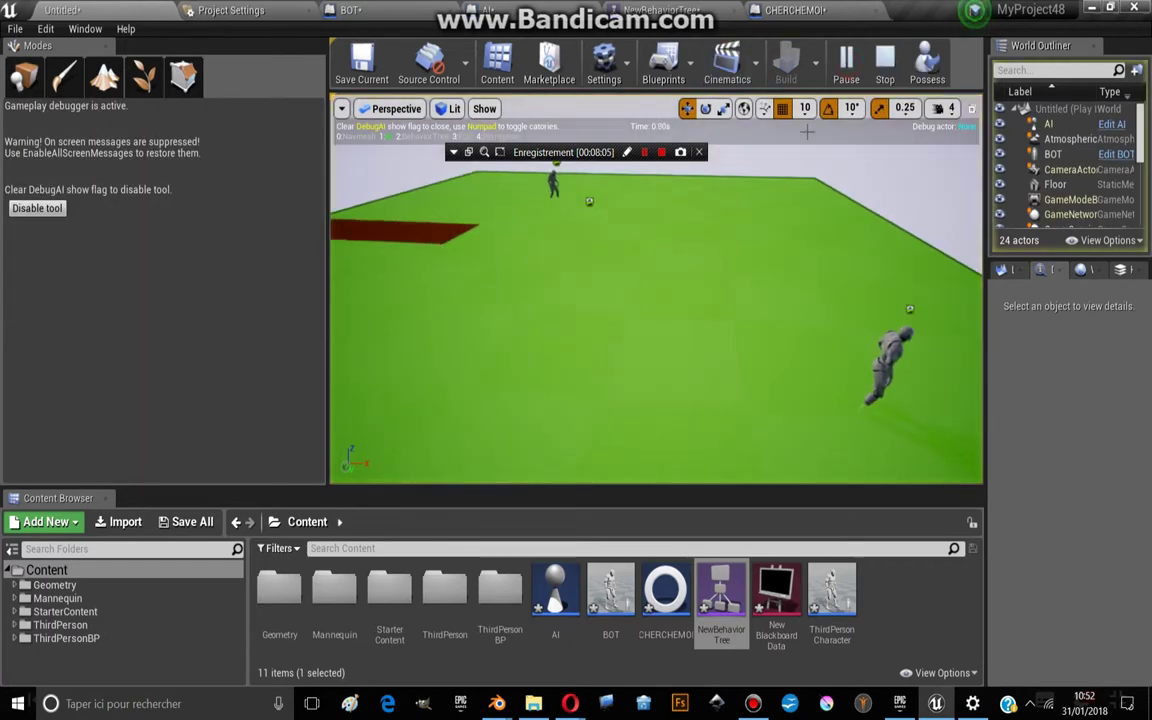
{"action": "left_click", "coordinate": [555, 187]}
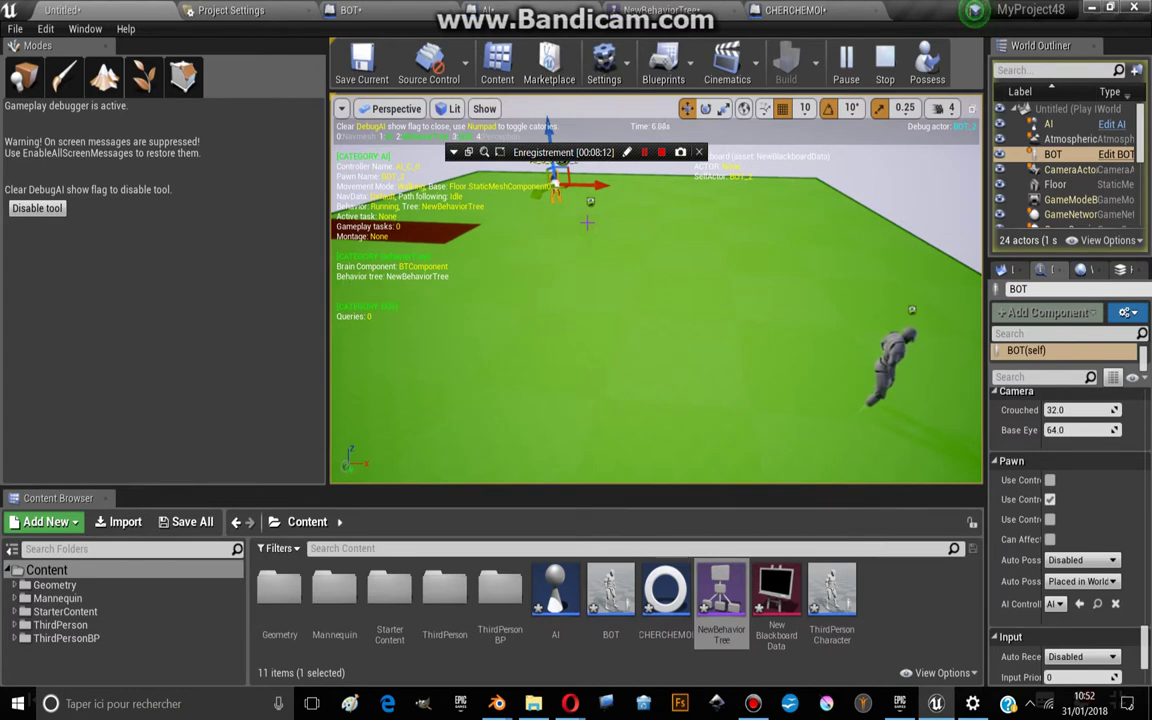
{"action": "key", "text": "Escape"}
In CHERCHEMOI, replace Get Player Character with Get Player Pawn as the cast's Object input
{"action": "left_click", "coordinate": [677, 9]}
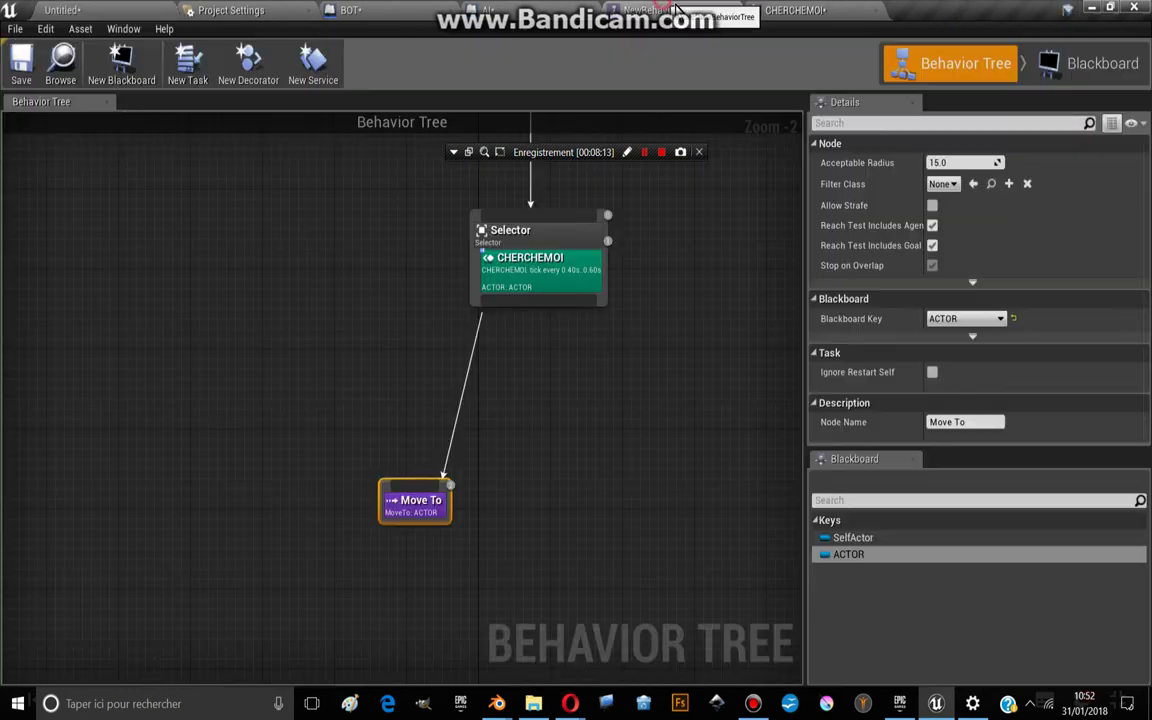
{"action": "left_click", "coordinate": [773, 14]}
{"action": "left_click", "coordinate": [400, 430]}
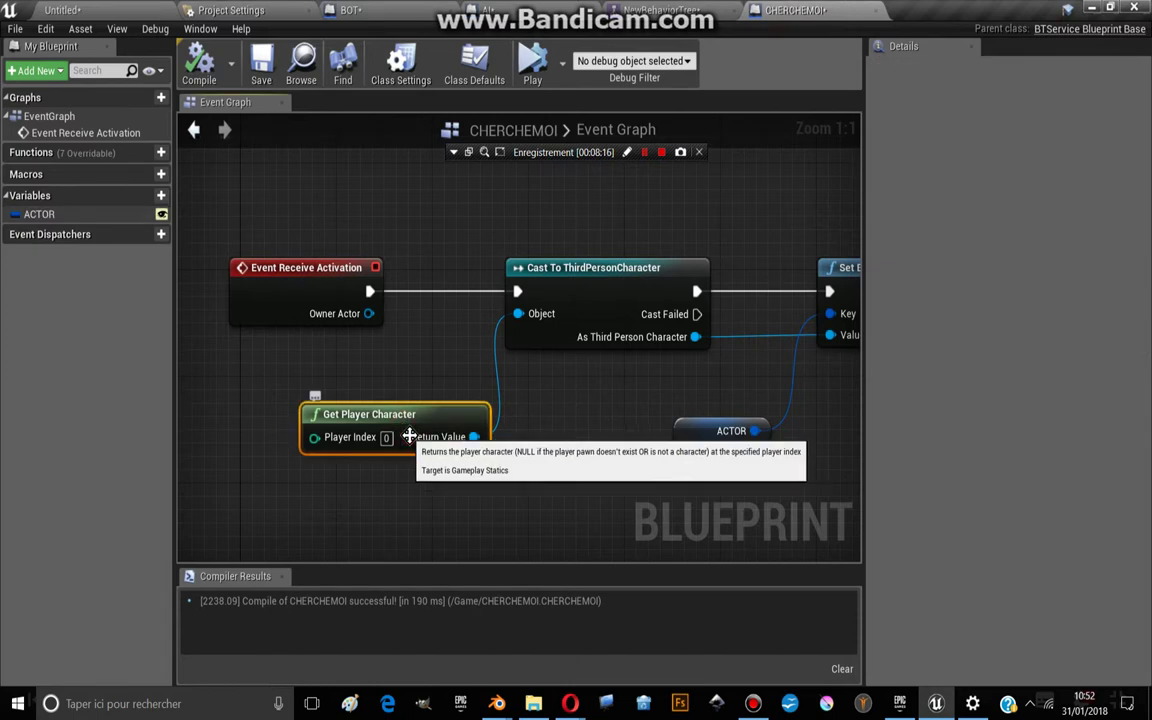
{"action": "key", "text": "Delete"}
{"action": "left_click_drag", "start_coordinate": [520, 322], "coordinate": [411, 452]}
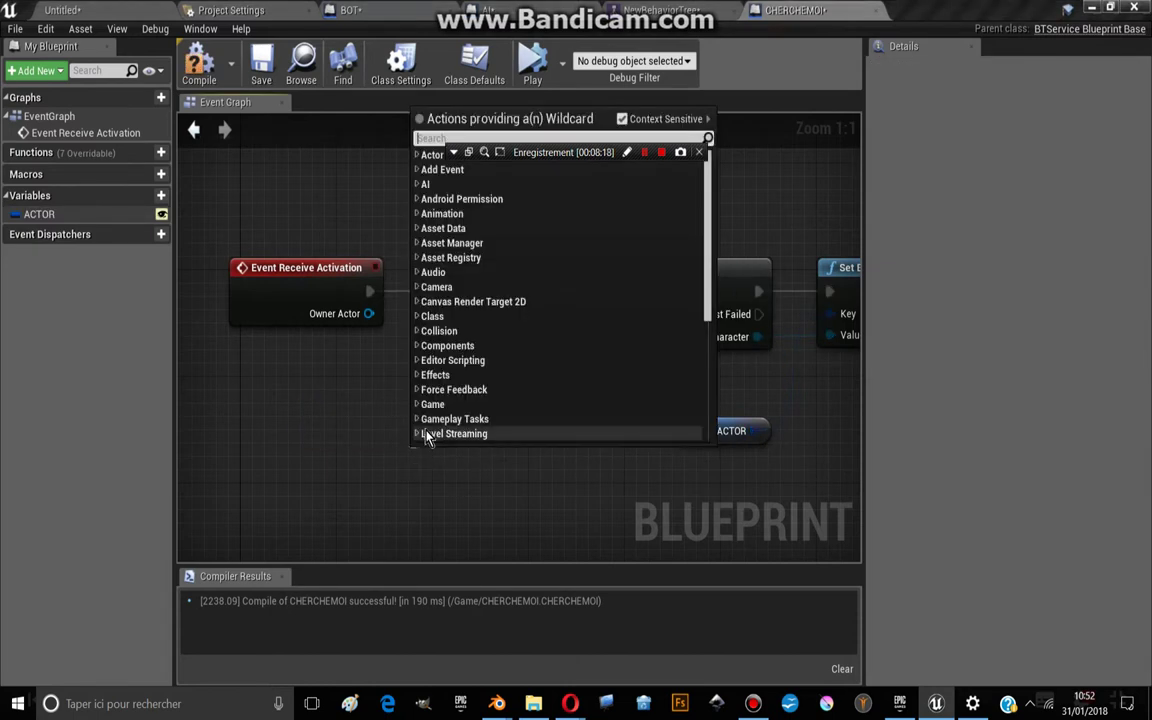
{"action": "type", "text": "get"}
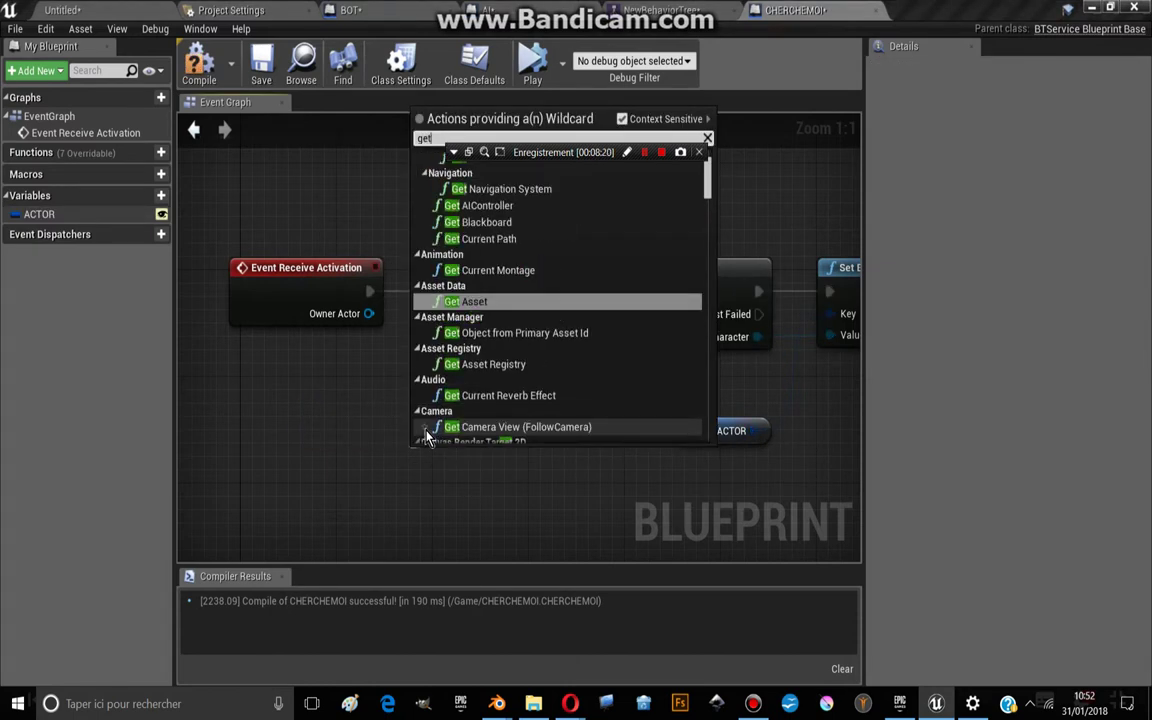
{"action": "type", "text": "player"}
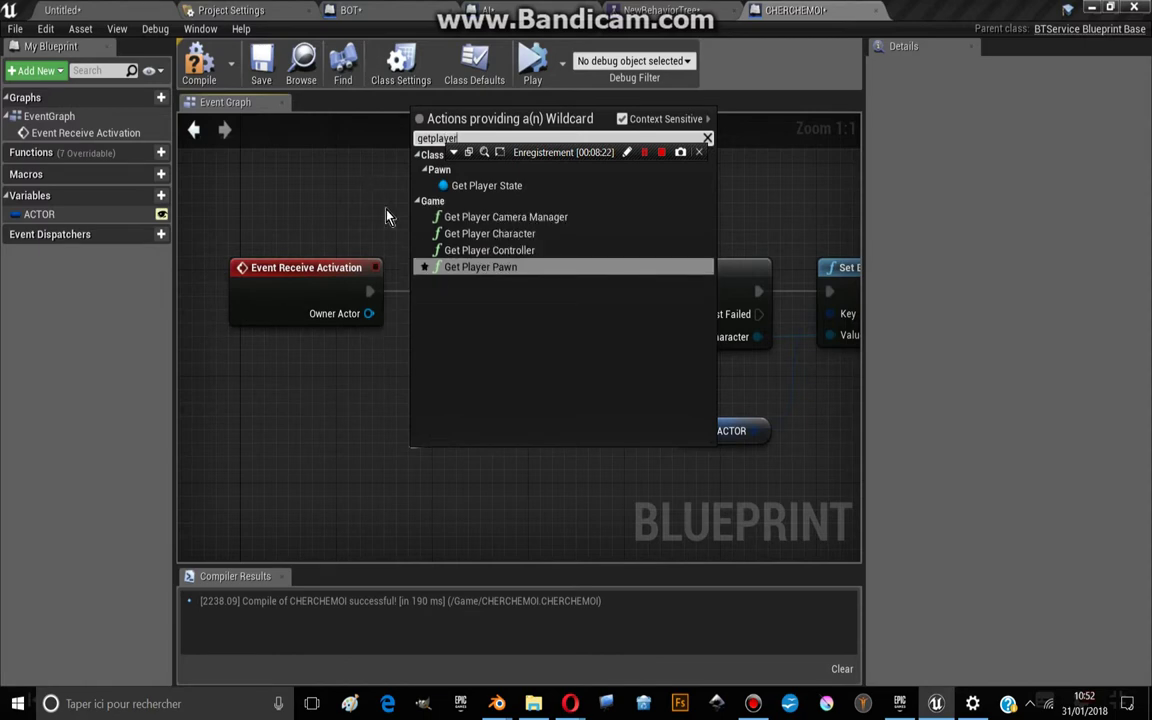
{"action": "left_click", "coordinate": [455, 267]}
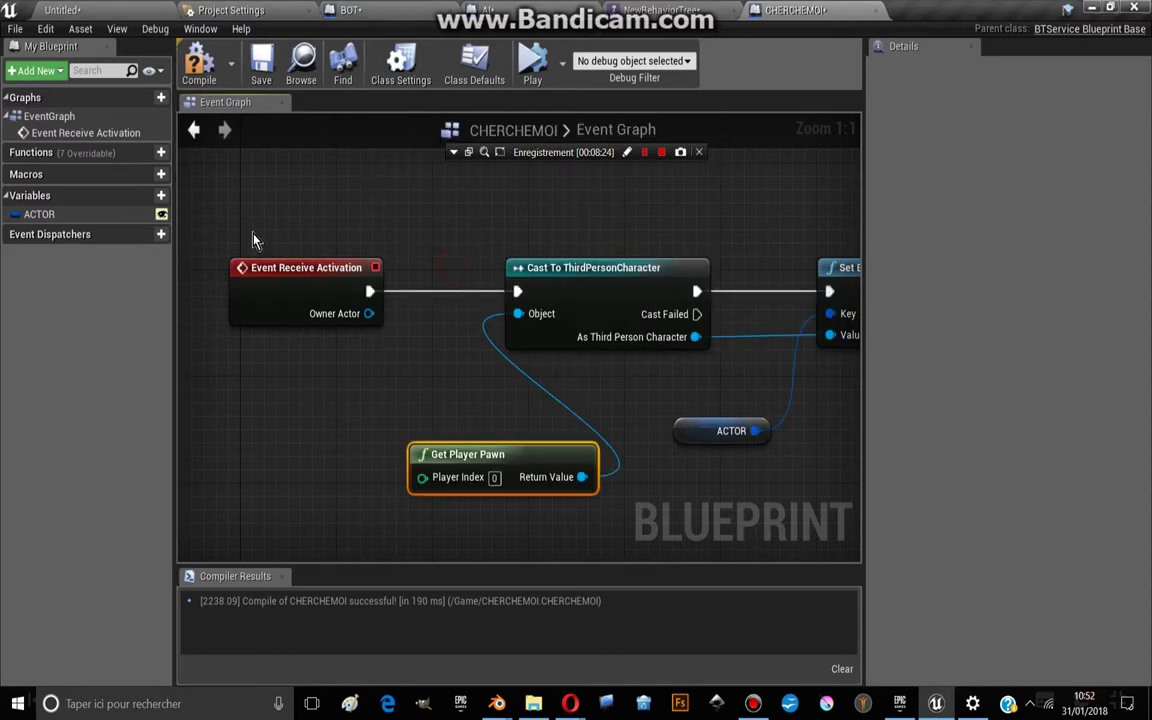
{"action": "left_click", "coordinate": [115, 9]}
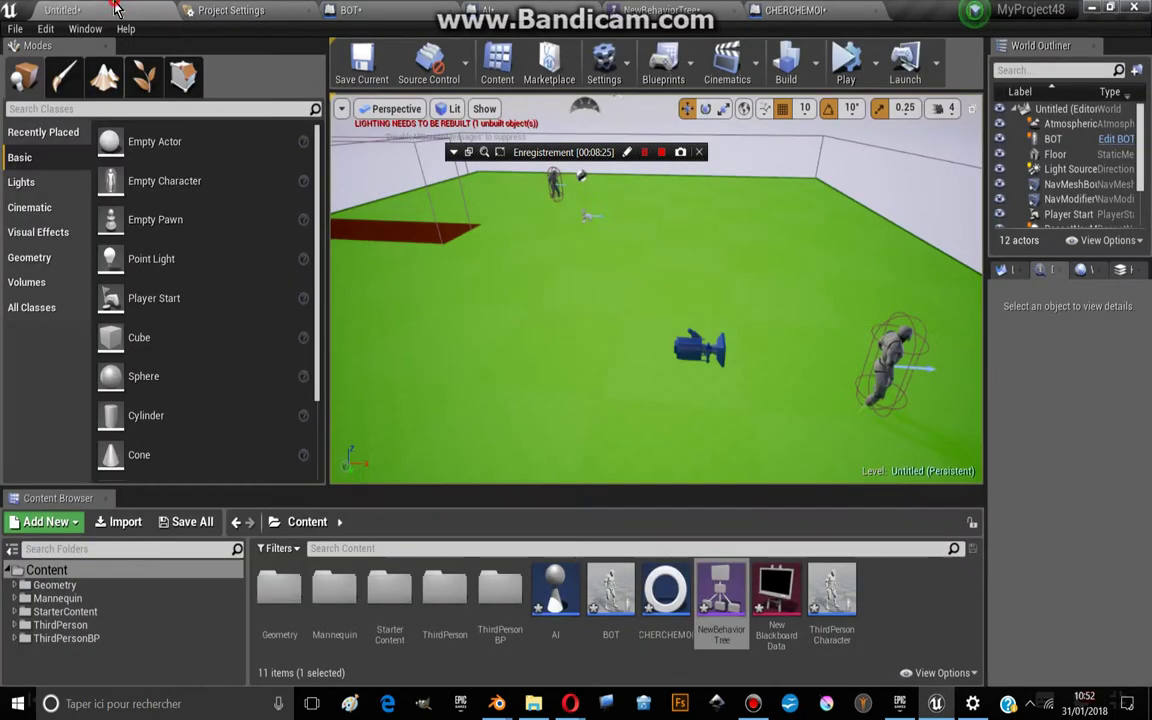
Play-test with the player running toward the bot, then stop and review the CHERCHEMOI service
{"action": "left_click", "coordinate": [842, 75]}
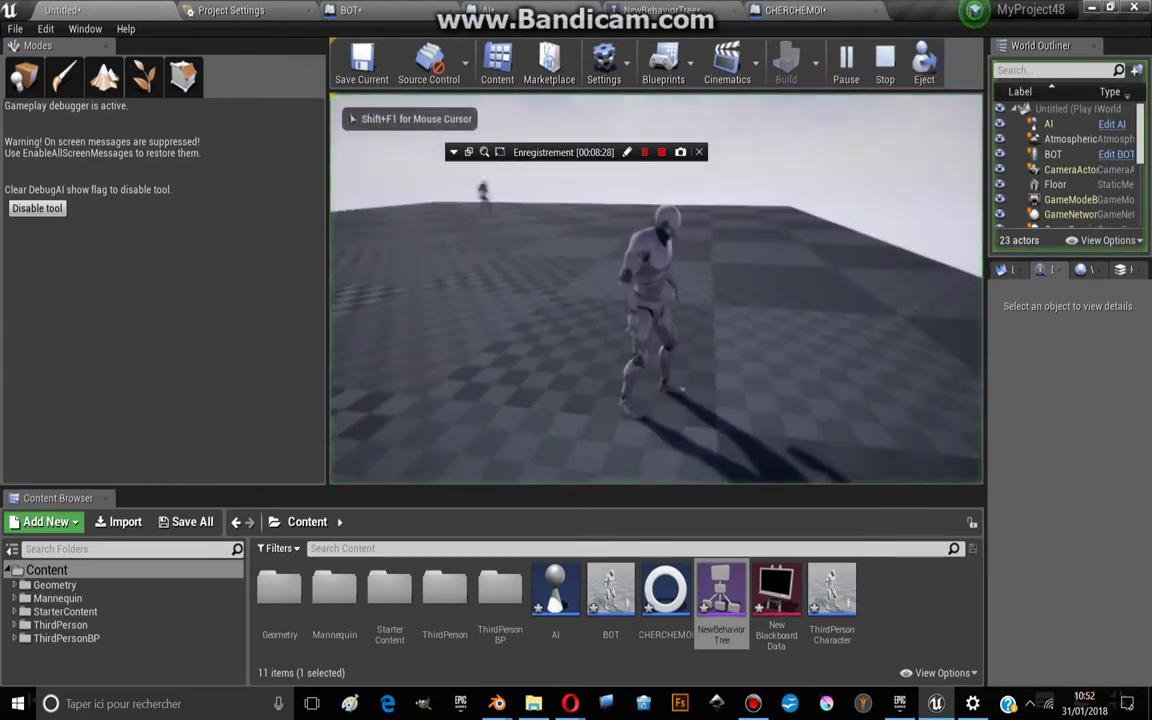
{"action": "key", "text": "w"}
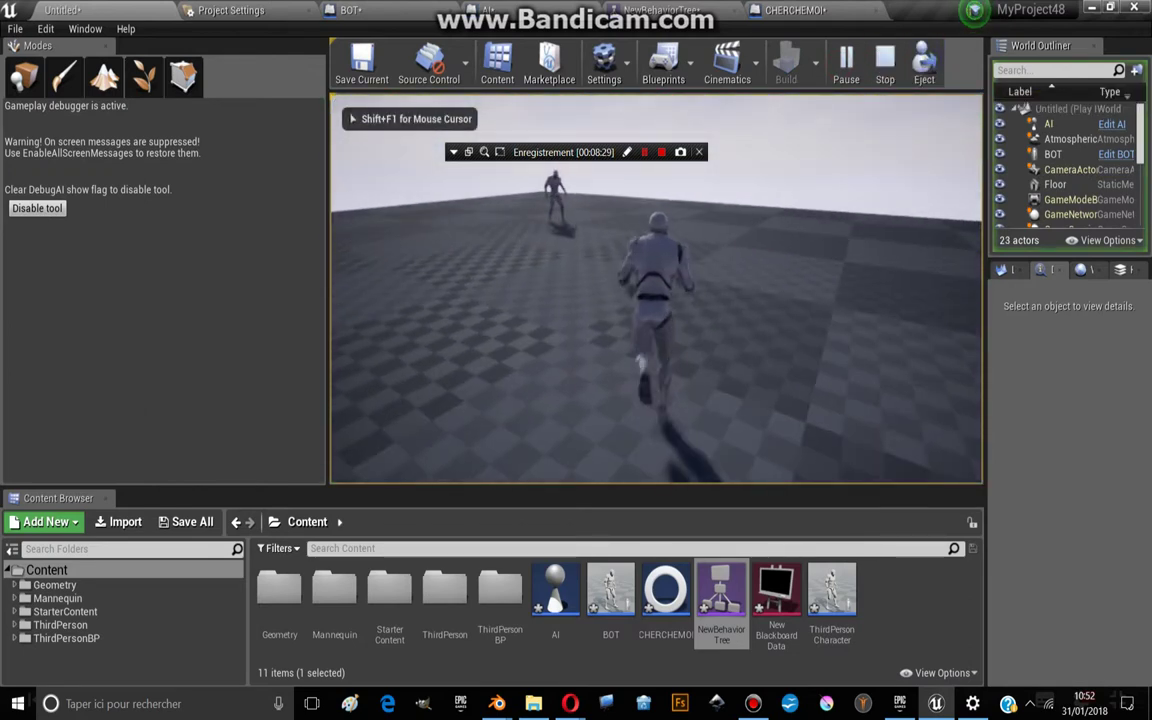
{"action": "left_click", "coordinate": [662, 10]}
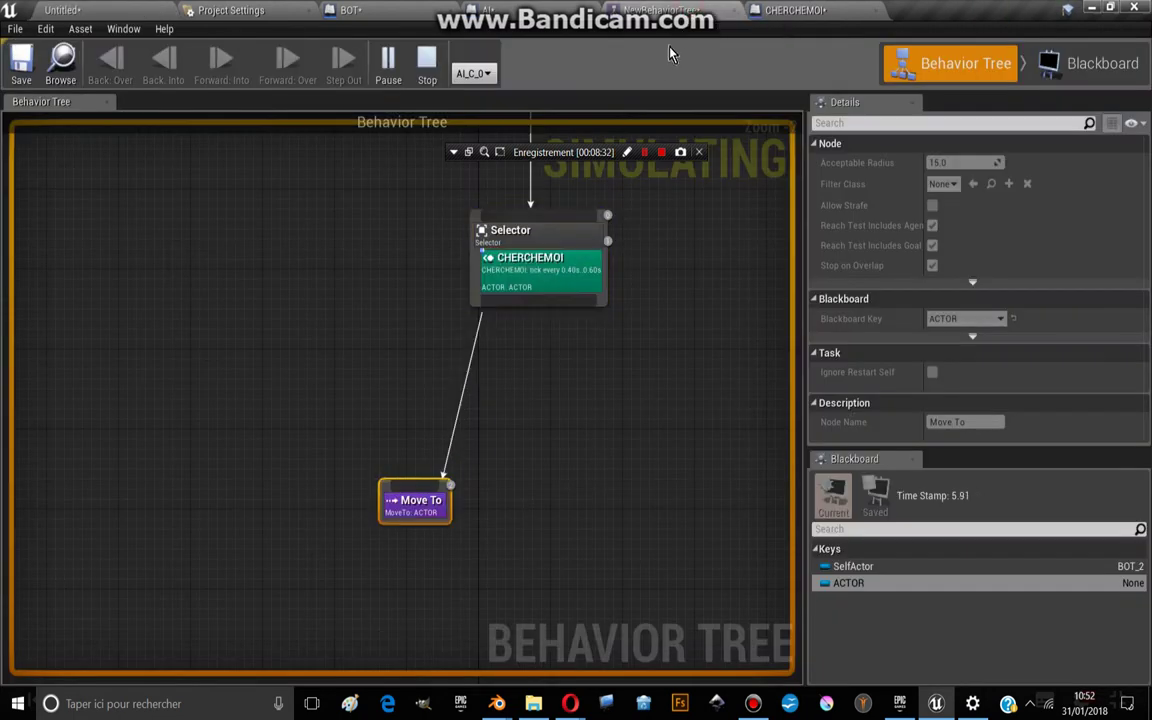
{"action": "key", "text": "Escape"}
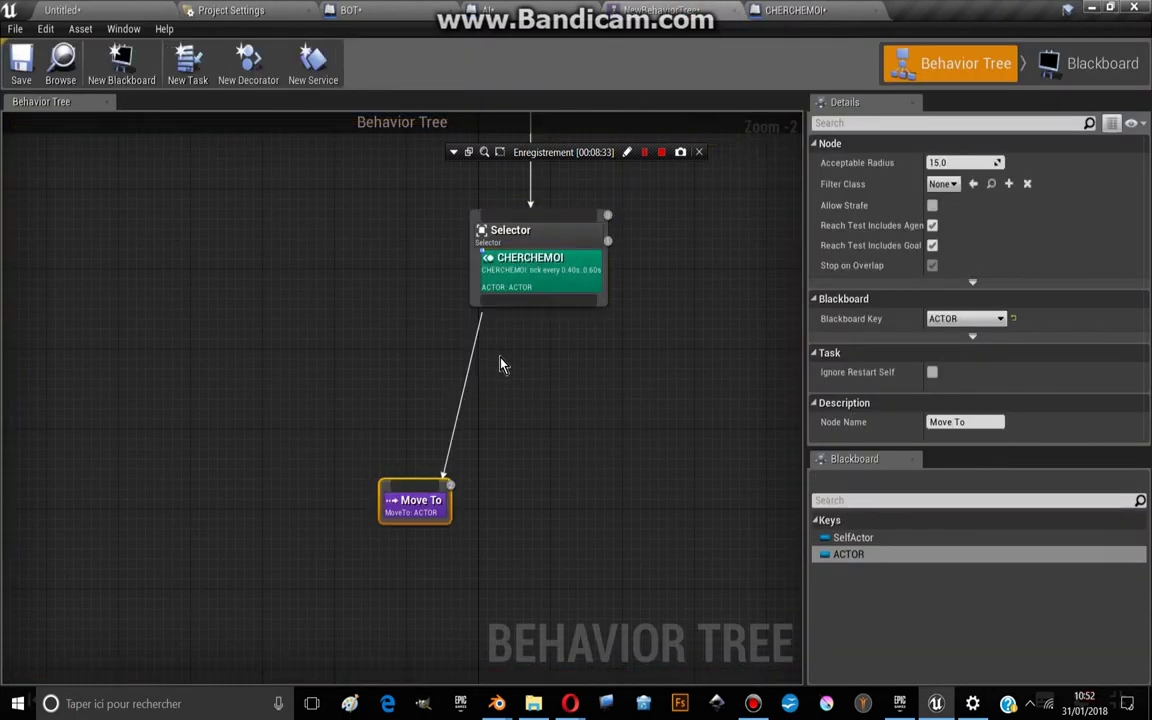
{"action": "left_click", "coordinate": [540, 262]}
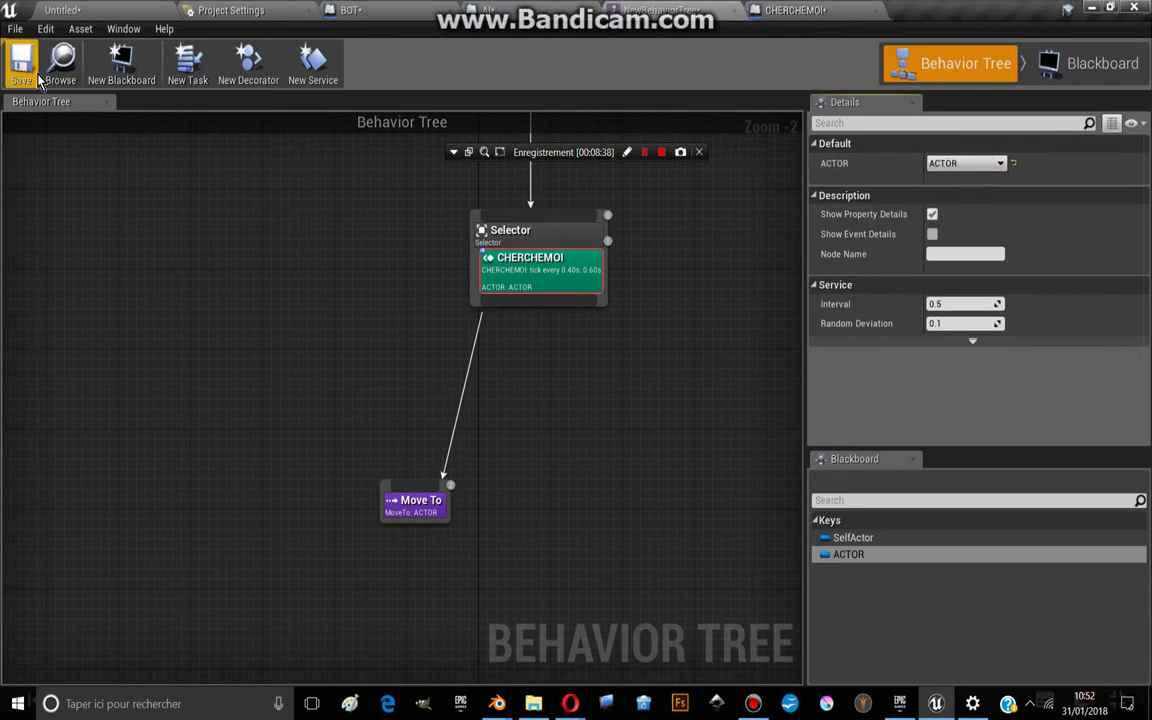
{"action": "left_click", "coordinate": [64, 10]}
Set the ThirdPersonCharacter's AI Controller Class to PlayerController and start a play test
{"action": "left_click", "coordinate": [590, 188]}
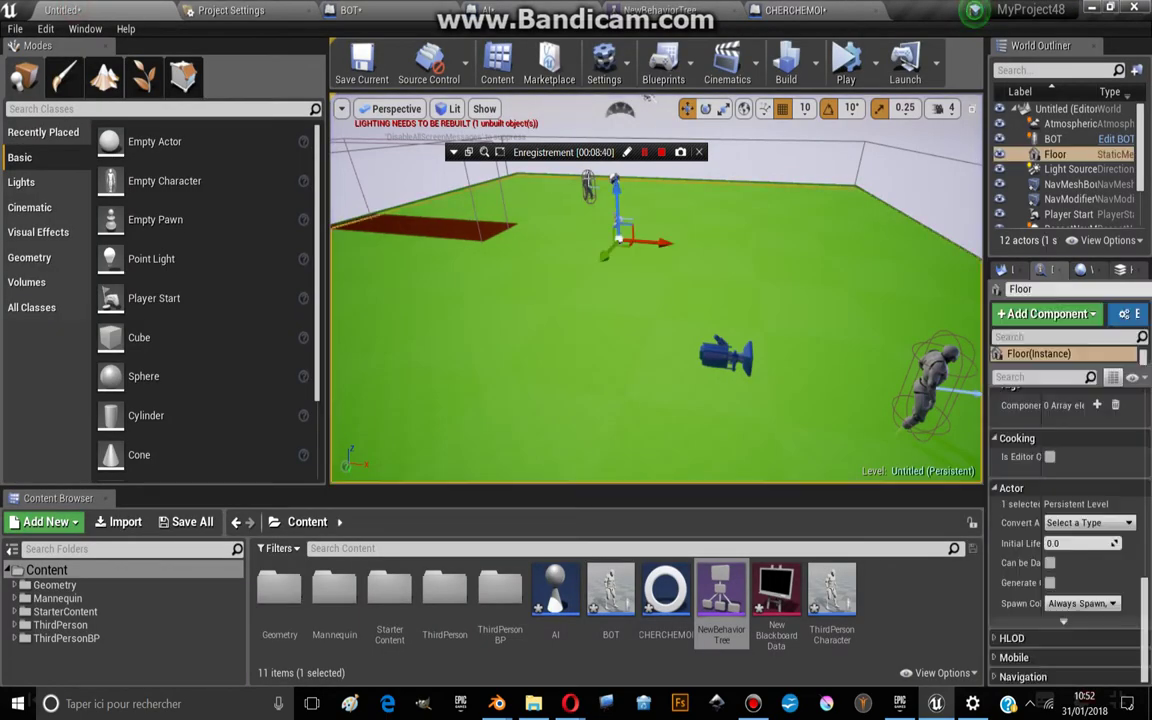
{"action": "scroll", "coordinate": [1083, 606], "scroll_direction": "down", "scroll_amount": 5}
{"action": "scroll", "coordinate": [1083, 606], "scroll_direction": "down", "scroll_amount": 5}
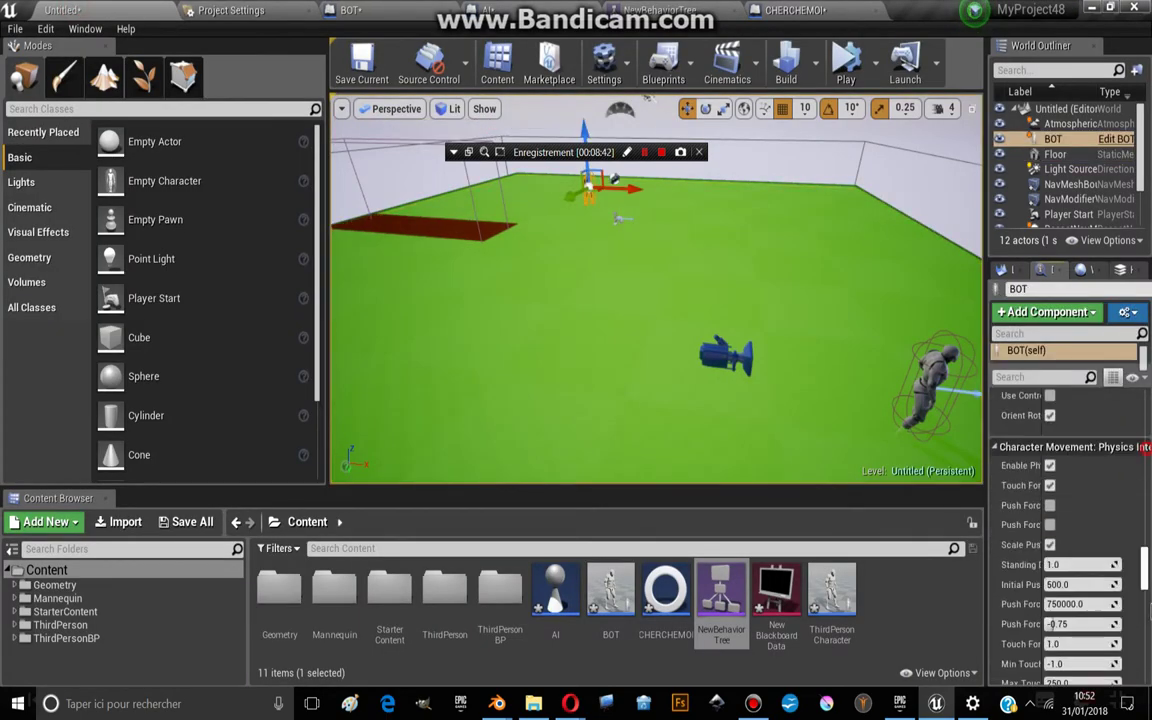
{"action": "scroll", "coordinate": [1083, 606], "scroll_direction": "down", "scroll_amount": 5}
{"action": "scroll", "coordinate": [1146, 670], "scroll_direction": "down", "scroll_amount": 5}
{"action": "scroll", "coordinate": [1093, 539], "scroll_direction": "up", "scroll_amount": 4}
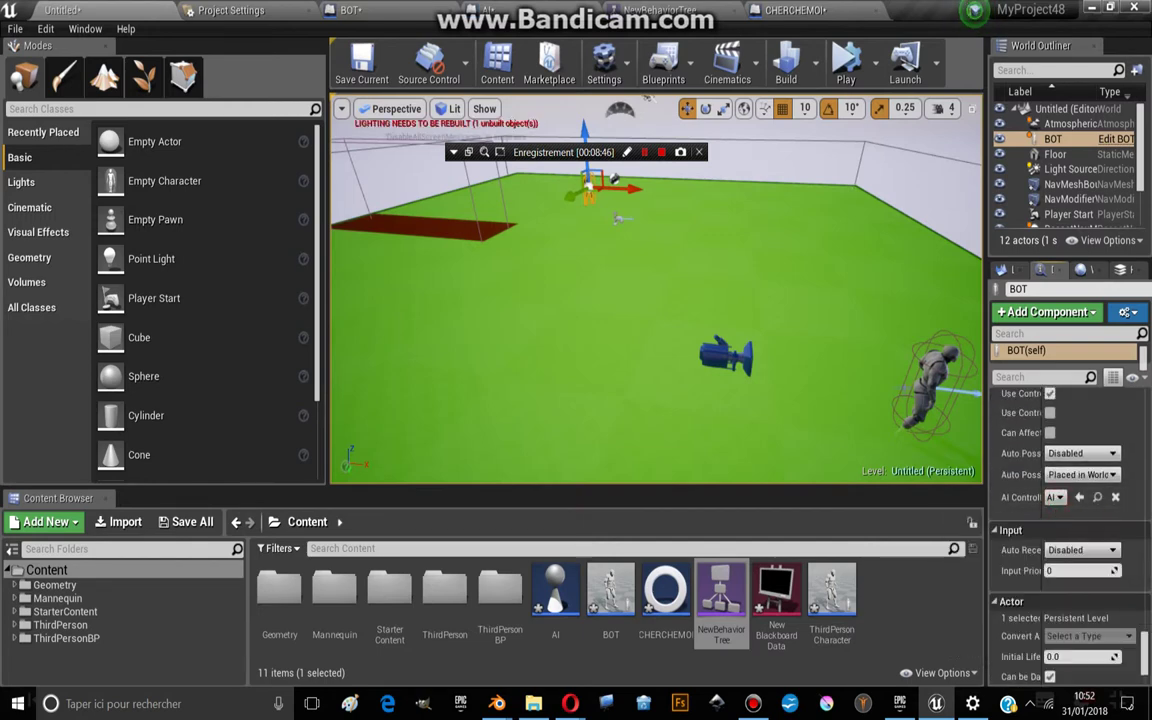
{"action": "key", "text": "ctrl+z"}
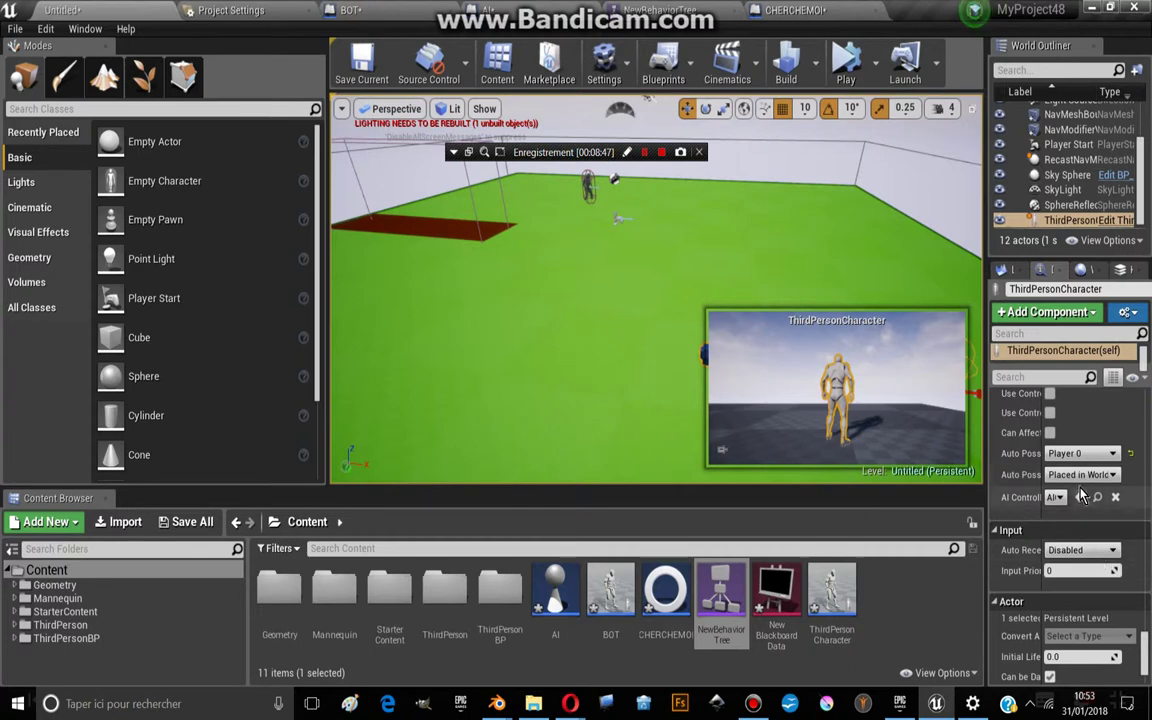
{"action": "left_click", "coordinate": [1055, 498]}
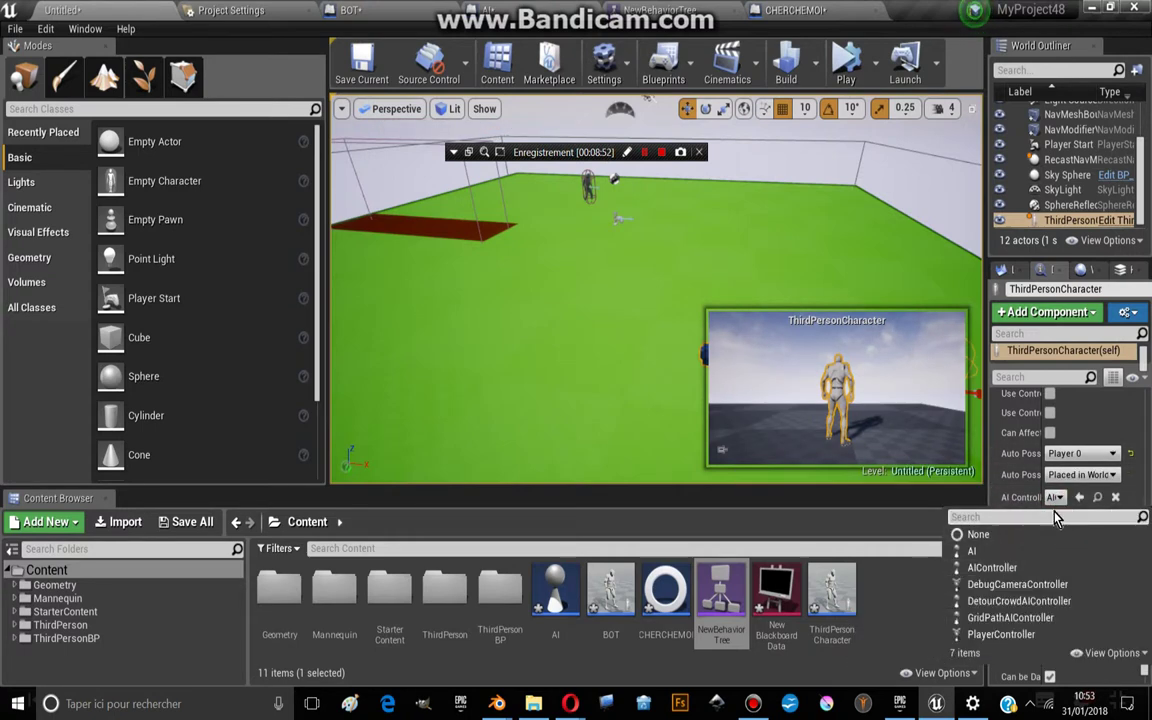
{"action": "left_click", "coordinate": [1001, 634]}
{"action": "right_click_drag", "start_coordinate": [474, 275], "coordinate": [527, 301]}
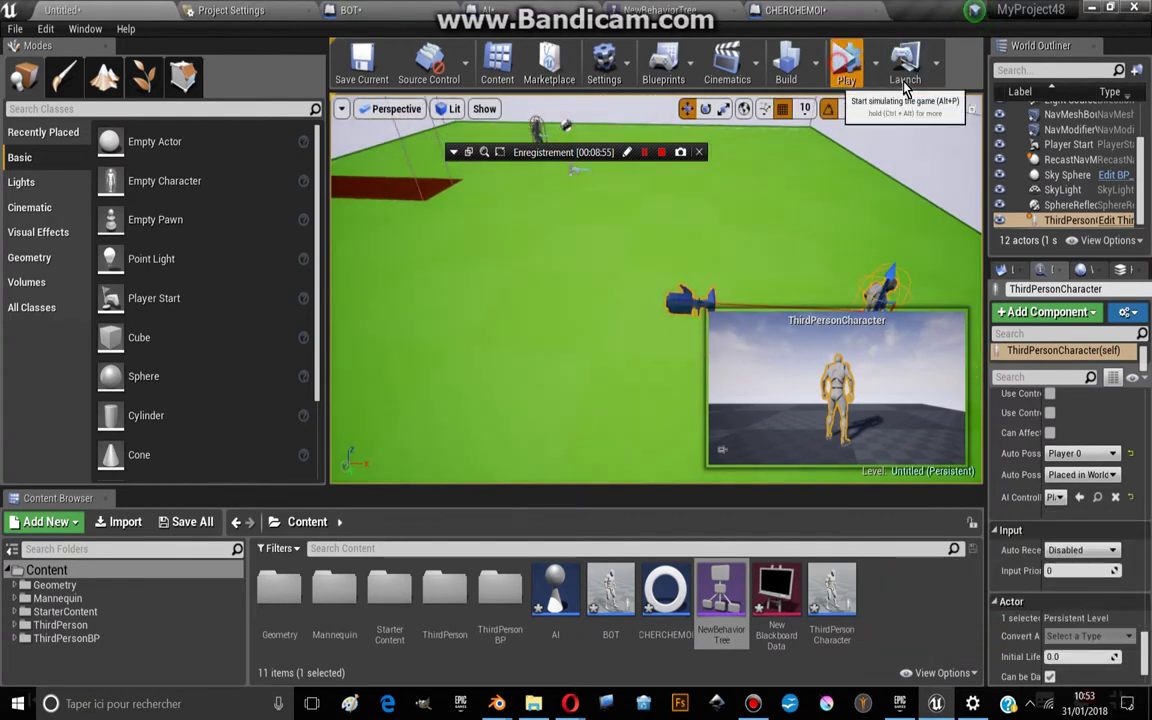
{"action": "left_click", "coordinate": [848, 62]}
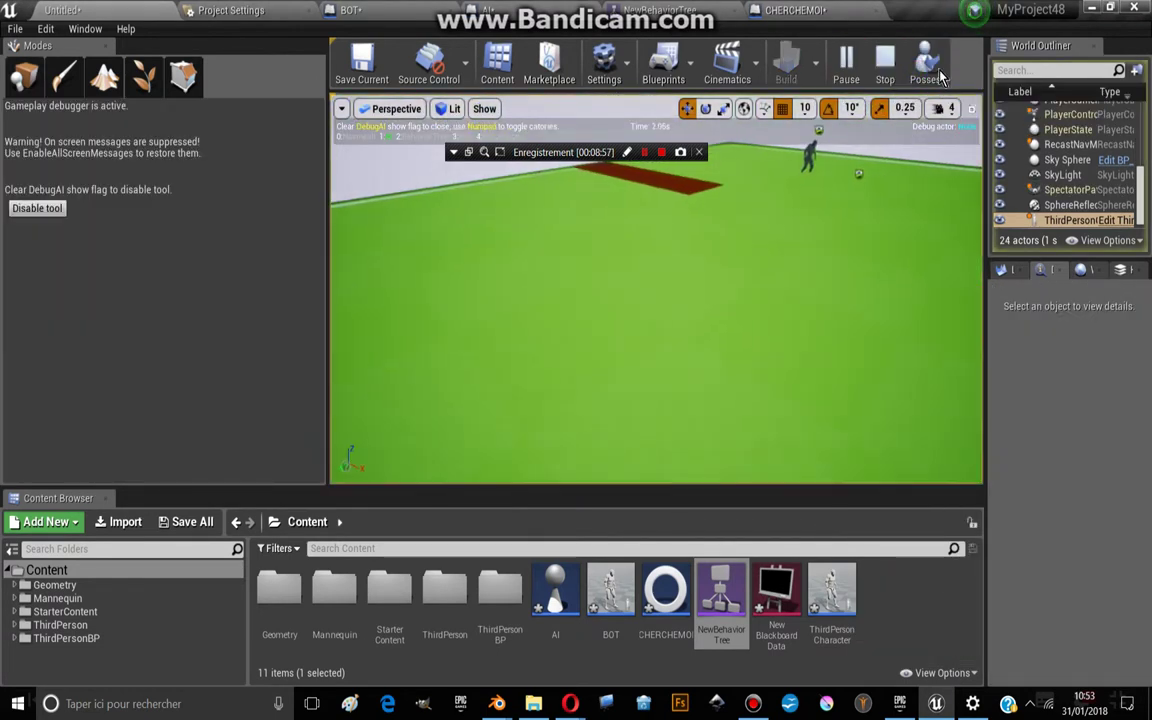
Possess the player with F8, run toward the bot with W, then stop the play test
{"action": "key", "text": "F8"}
{"action": "key", "text": "w"}
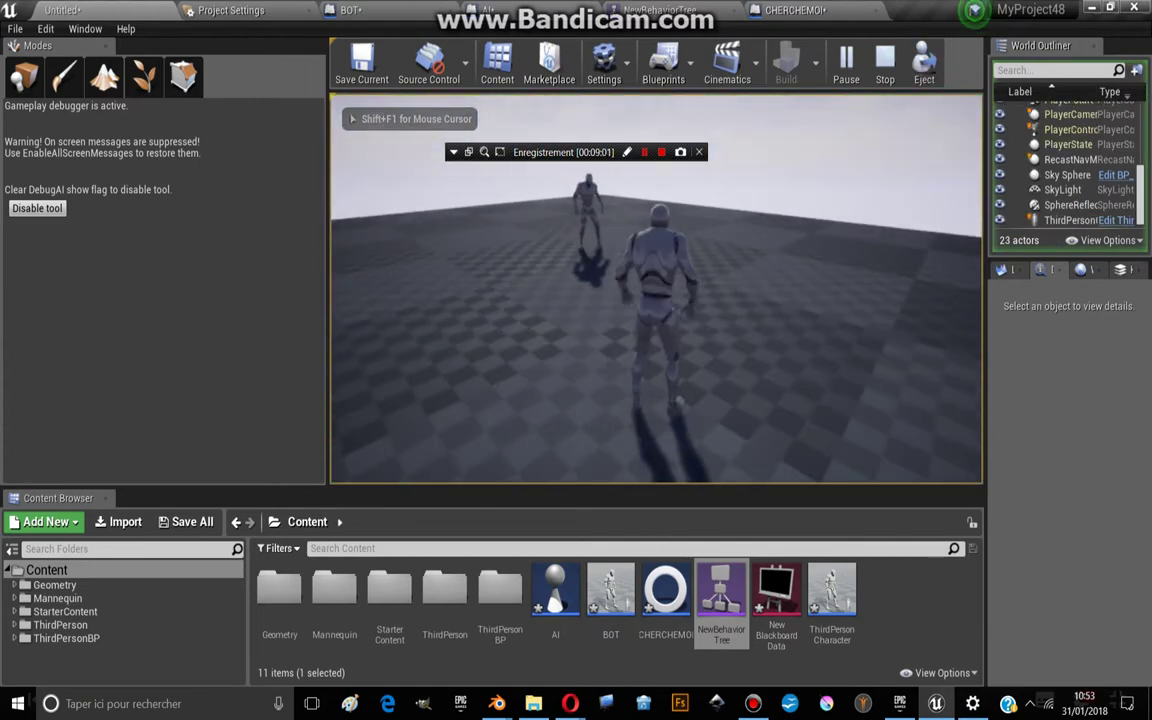
{"action": "key", "text": "shift+F1"}
{"action": "key", "text": "Escape"}
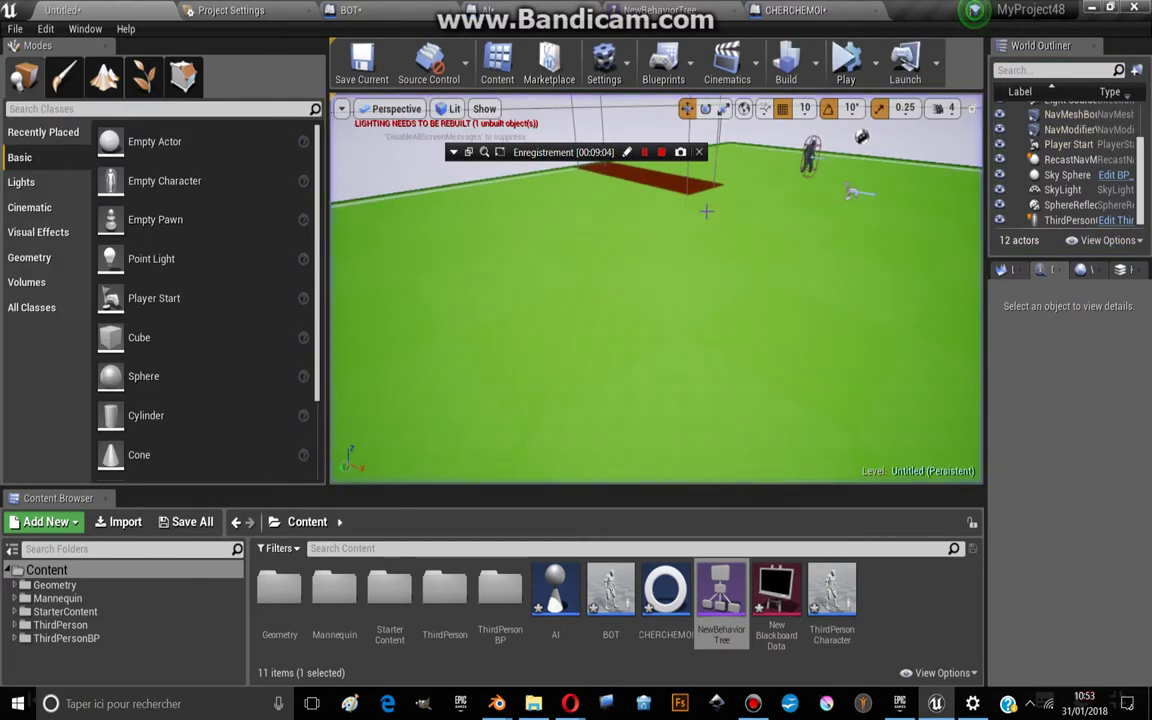
{"action": "left_click_drag", "start_coordinate": [586, 340], "coordinate": [590, 380]}
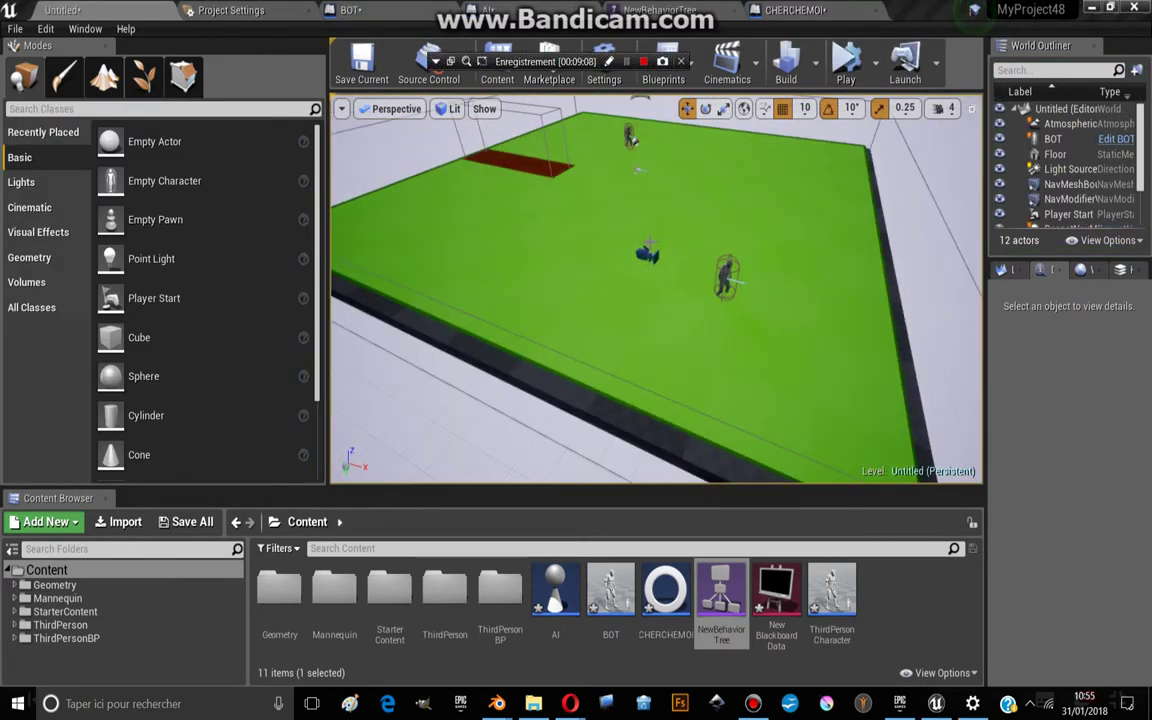
{"action": "left_click", "coordinate": [660, 9]}
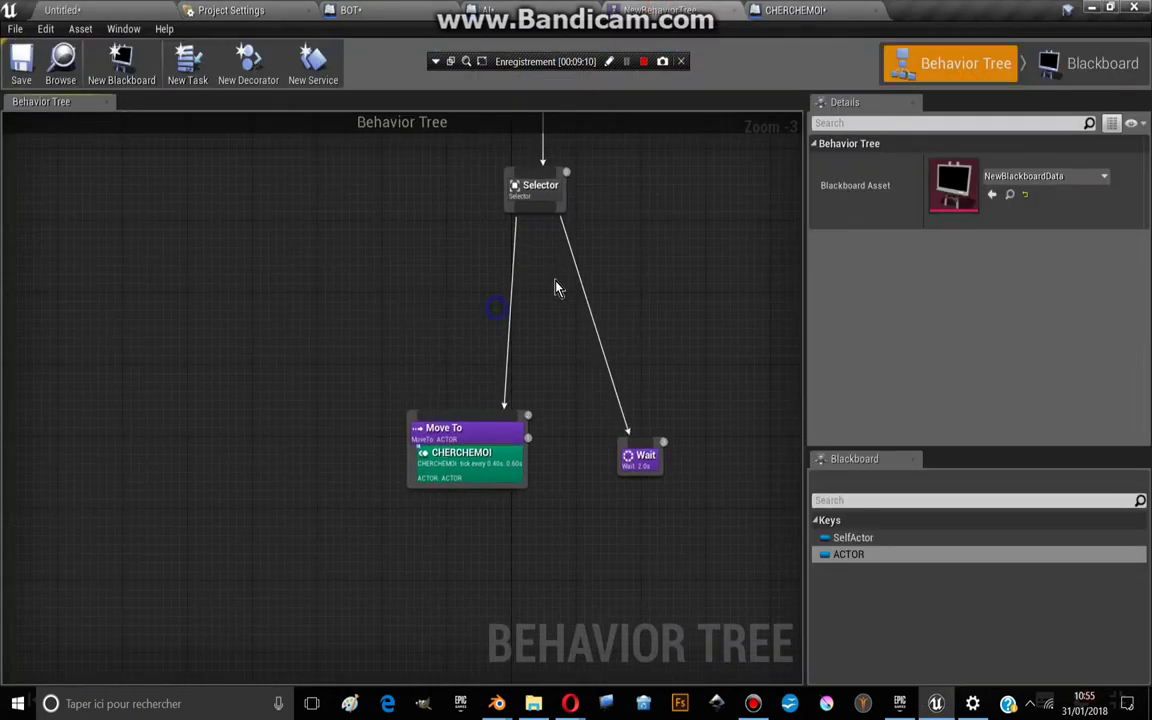
Shift Move To left and Wait up-left under the Selector, then review the CHERCHEMOI service
{"action": "scroll", "coordinate": [446, 507], "scroll_direction": "up", "scroll_amount": 3}
{"action": "left_click_drag", "start_coordinate": [381, 509], "coordinate": [347, 509]}
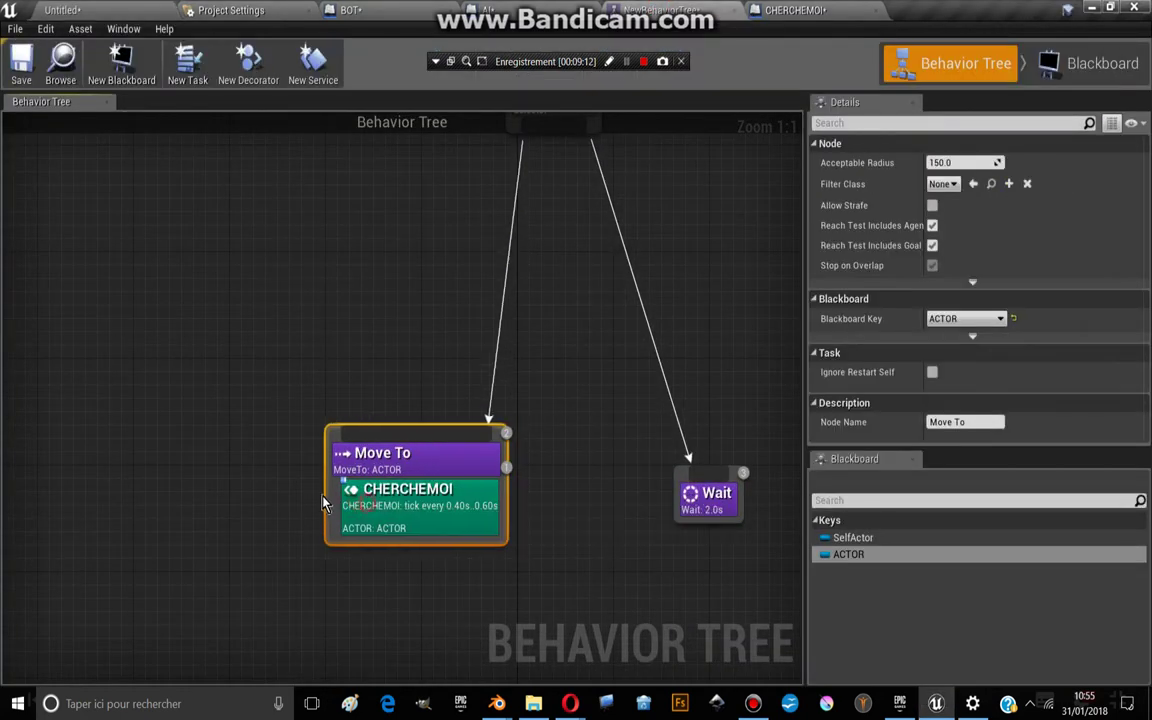
{"action": "scroll", "coordinate": [464, 420], "scroll_direction": "down", "scroll_amount": 2}
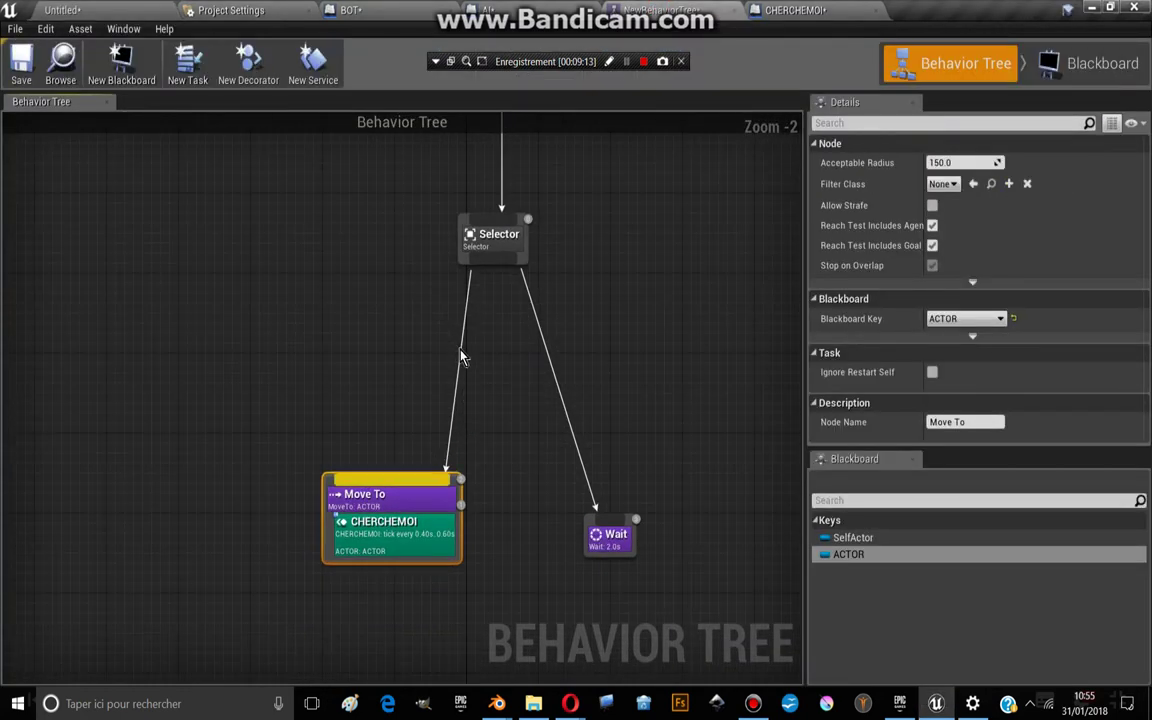
{"action": "right_click_drag", "start_coordinate": [463, 350], "coordinate": [519, 332]}
{"action": "left_click_drag", "start_coordinate": [385, 510], "coordinate": [342, 520]}
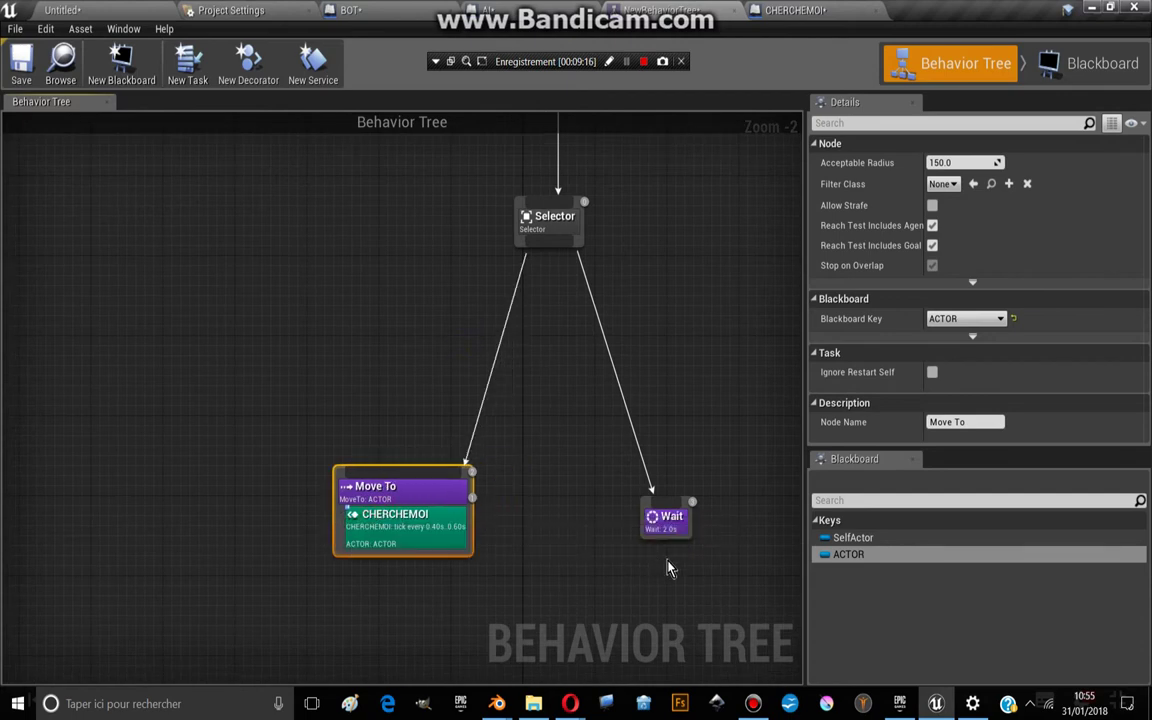
{"action": "mouse_move", "coordinate": [665, 520]}
{"action": "left_mouse_down"}
{"action": "mouse_move", "coordinate": [627, 501]}
{"action": "mouse_move", "coordinate": [620, 534]}
{"action": "left_mouse_up"}
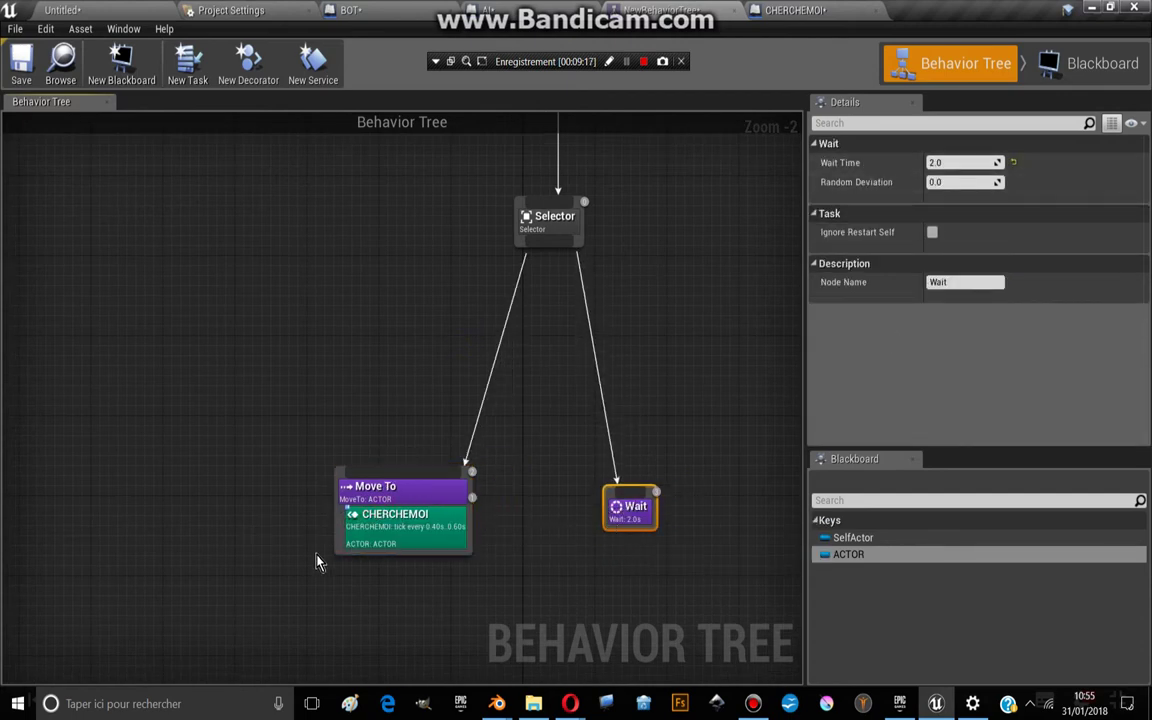
{"action": "left_click", "coordinate": [410, 513]}
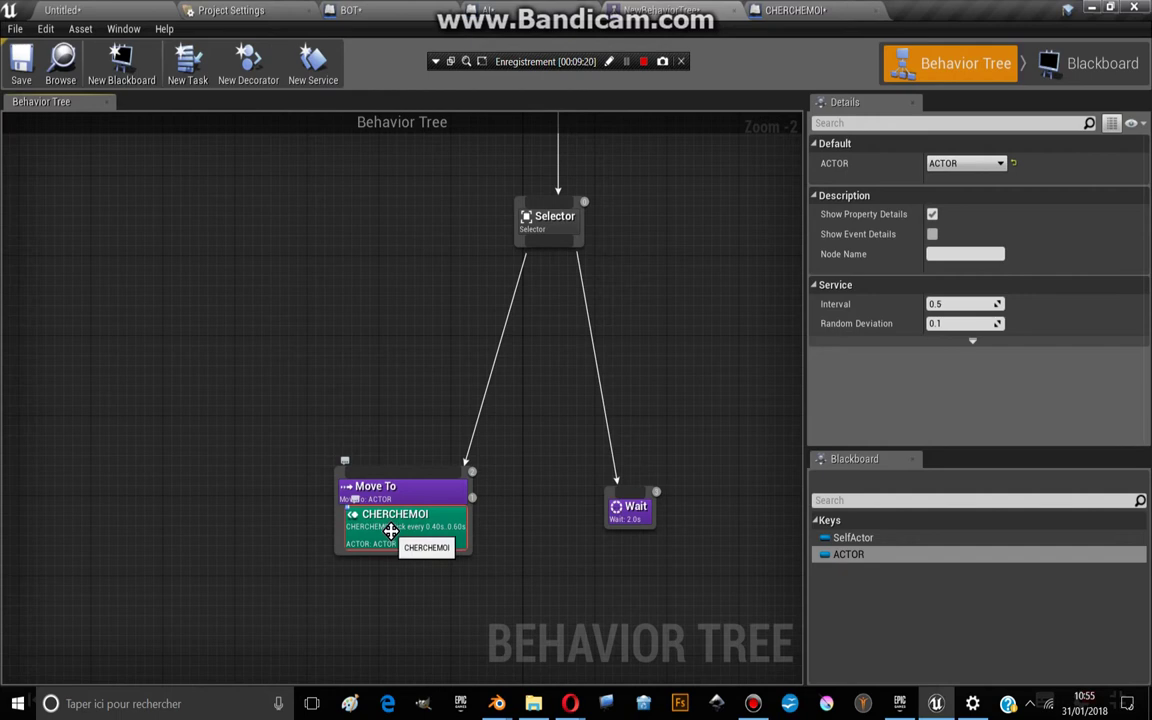
{"action": "left_click", "coordinate": [130, 12]}
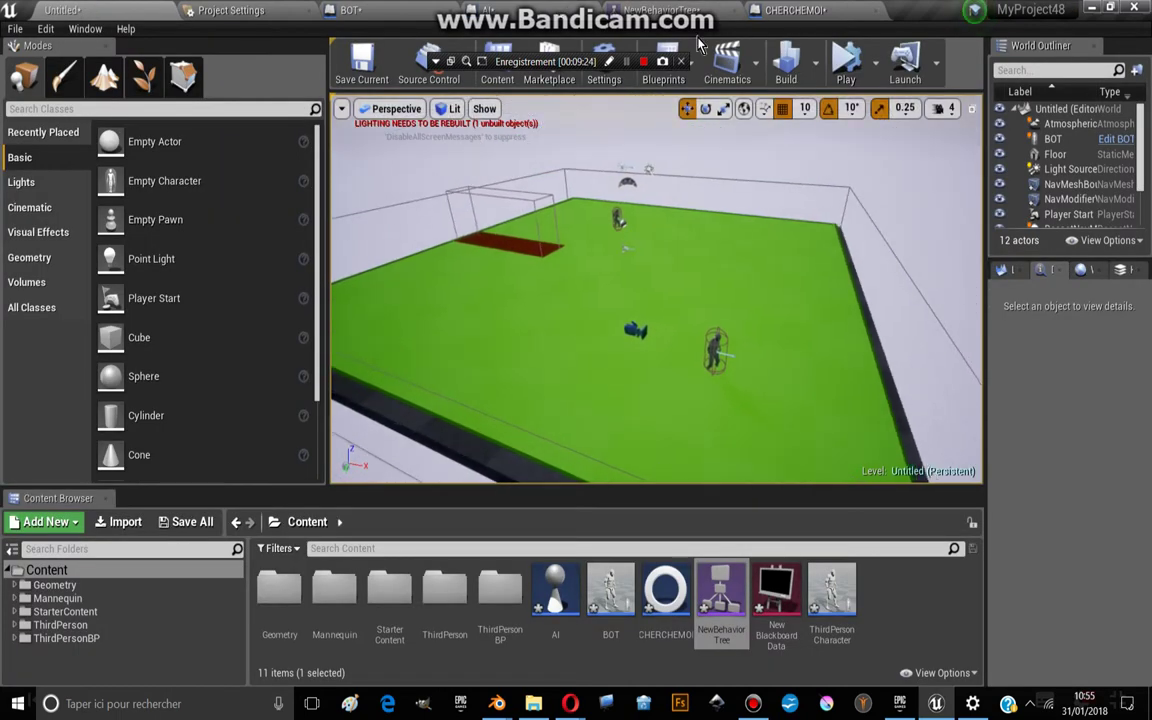
Position Get Player Character beside the cast node in CHERCHEMOI, then launch another play test
{"action": "left_click", "coordinate": [785, 10]}
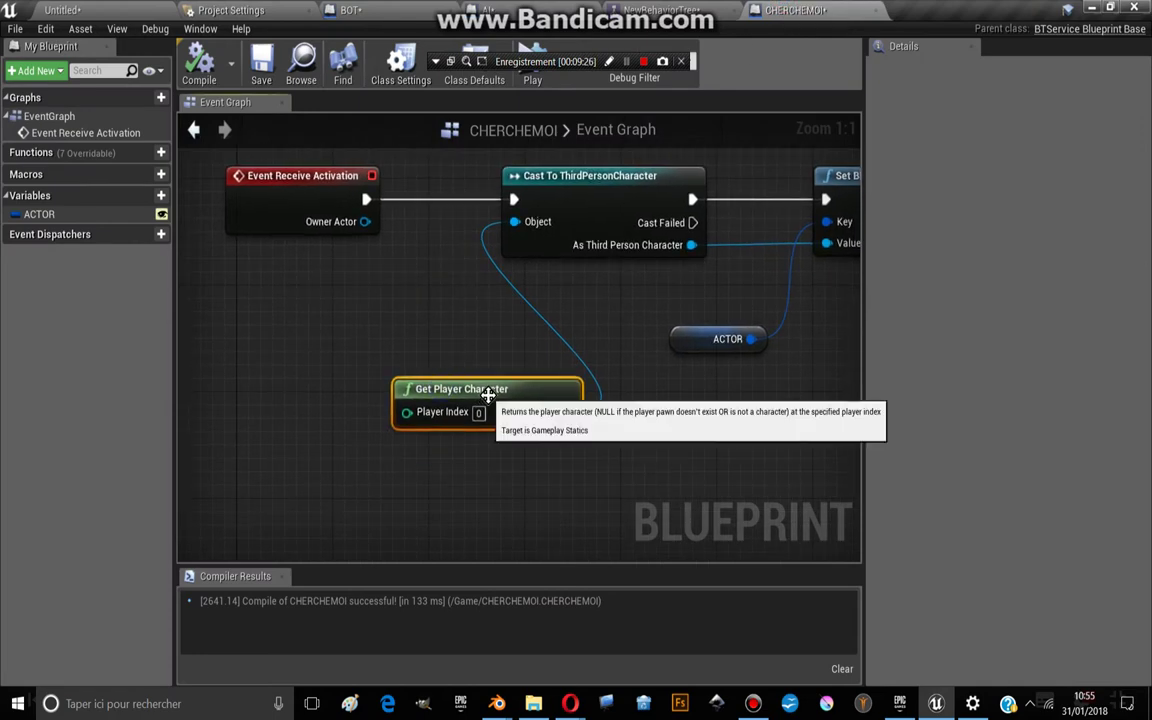
{"action": "left_click_drag", "start_coordinate": [361, 349], "coordinate": [349, 309]}
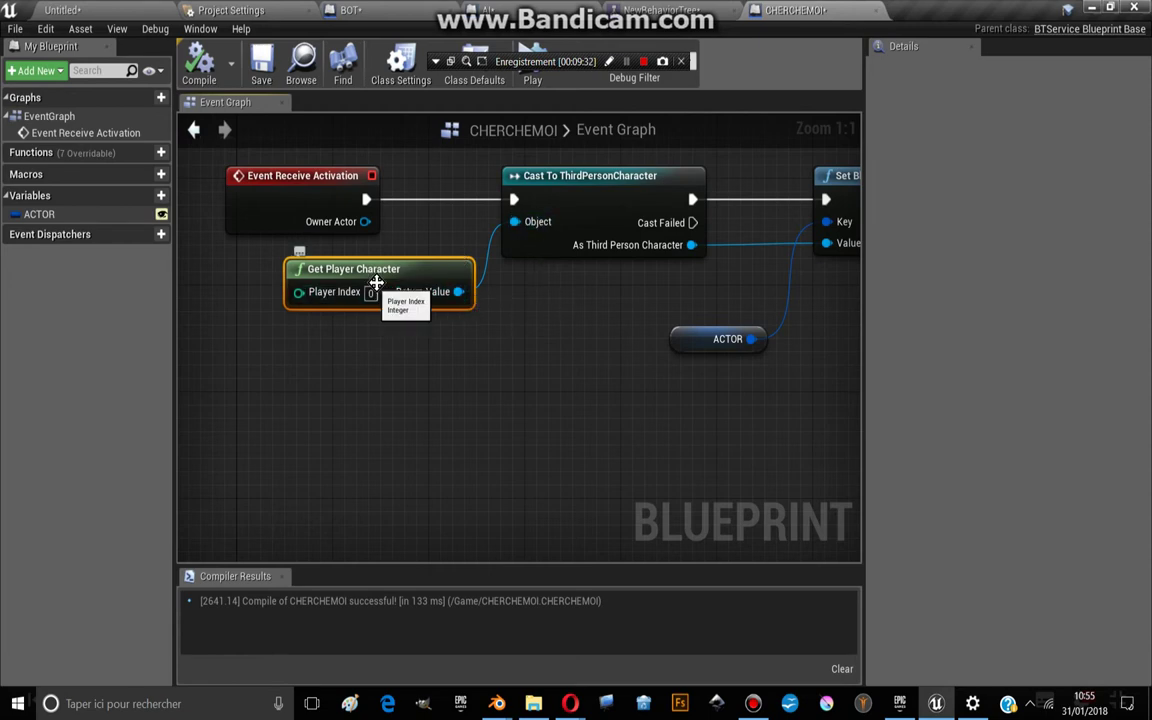
{"action": "left_click_drag", "start_coordinate": [375, 283], "coordinate": [363, 295]}
{"action": "key", "text": "Home"}
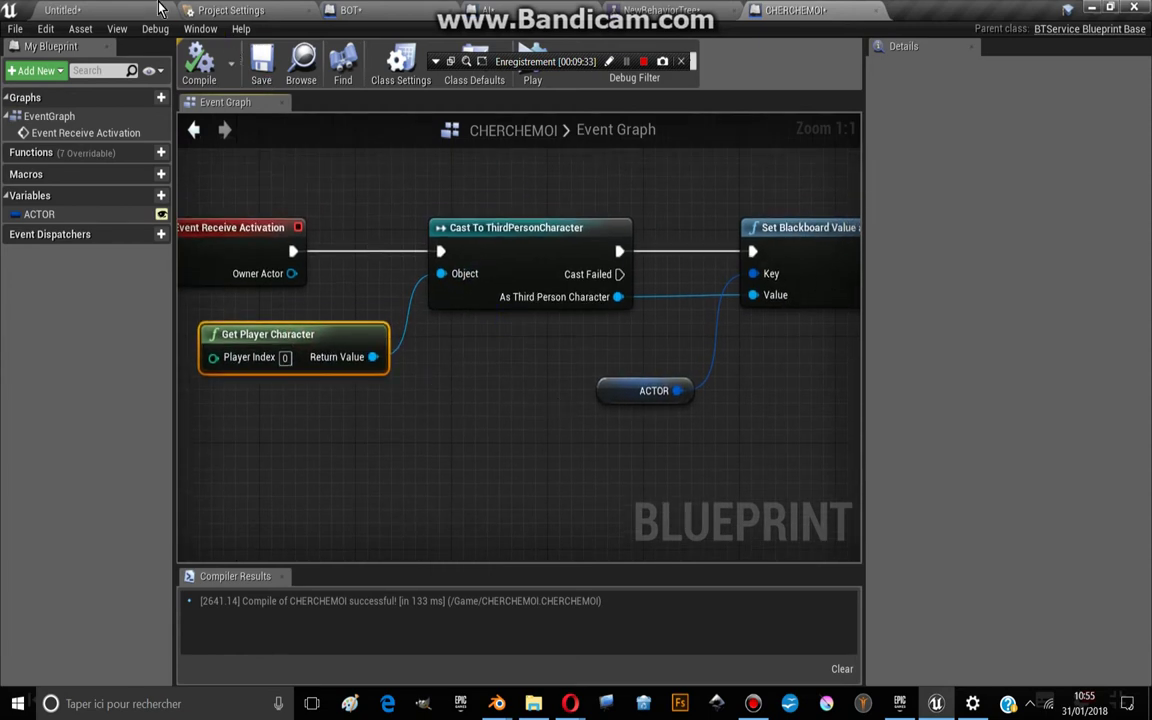
{"action": "left_click", "coordinate": [160, 8]}
{"action": "left_click", "coordinate": [840, 68]}
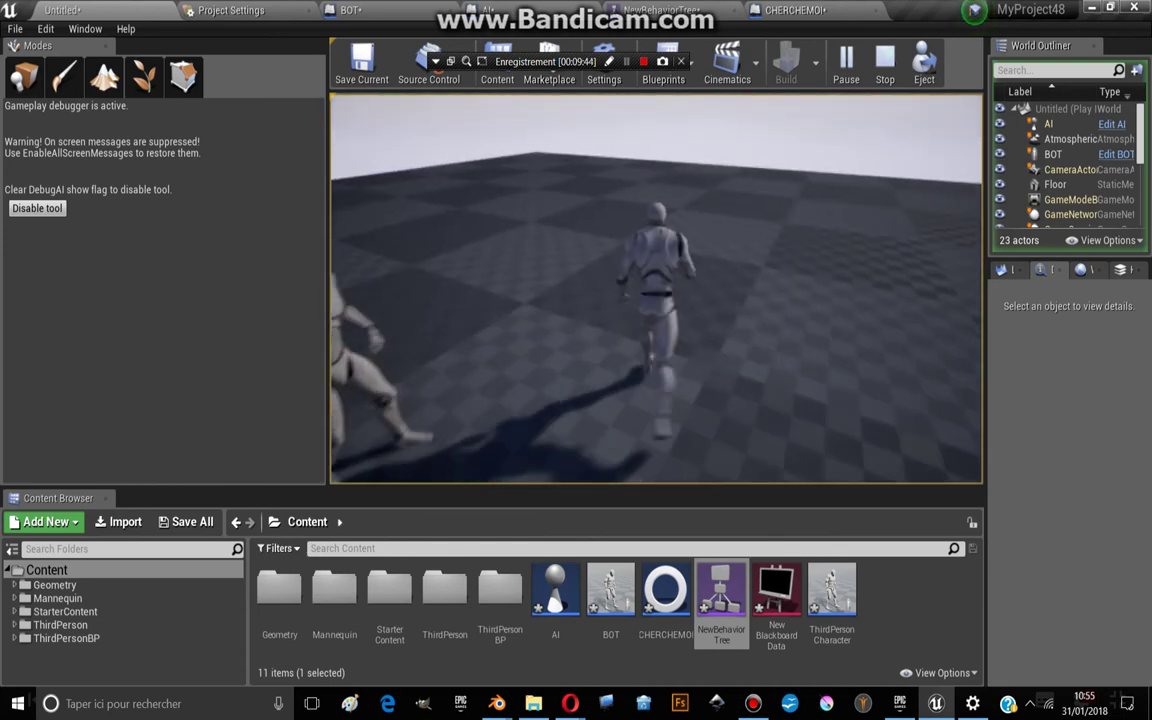
Stop the play test and inspect Move To: Acceptable Radius 150.0 targeting ACTOR
{"action": "key", "text": "Escape"}
{"action": "left_click", "coordinate": [690, 10]}
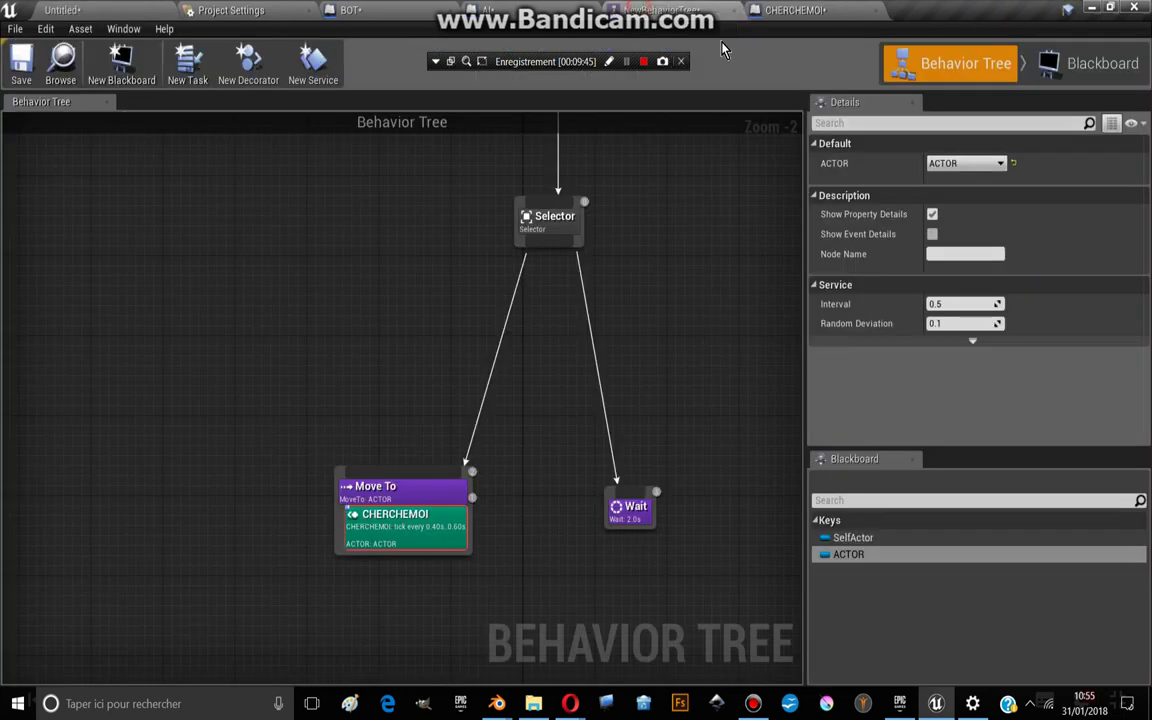
{"action": "left_click", "coordinate": [345, 495]}
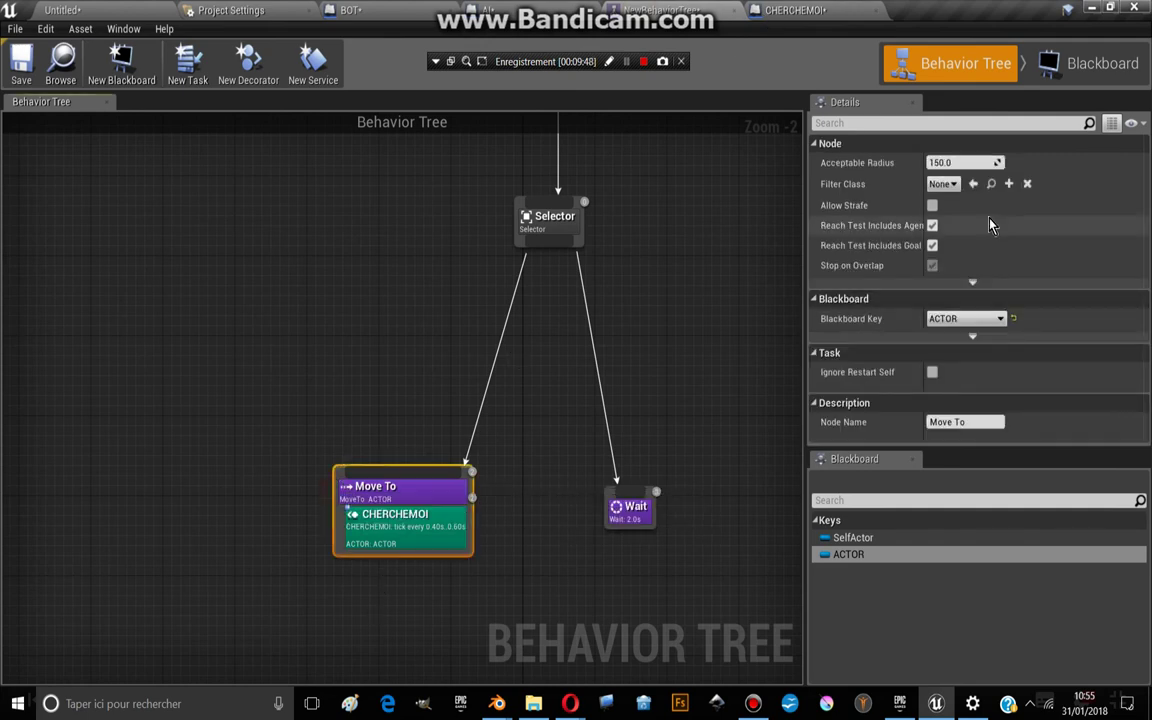